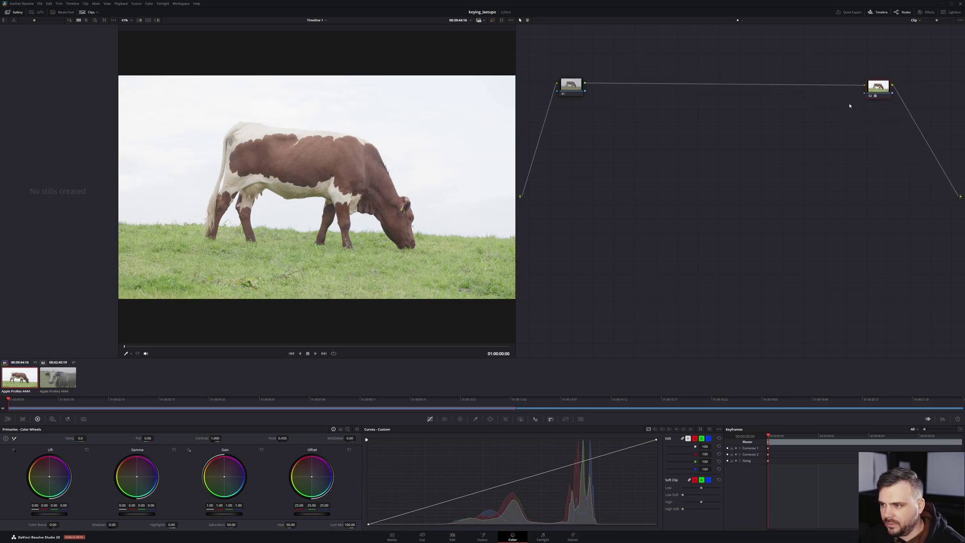
drag(579, 86, 700, 80)
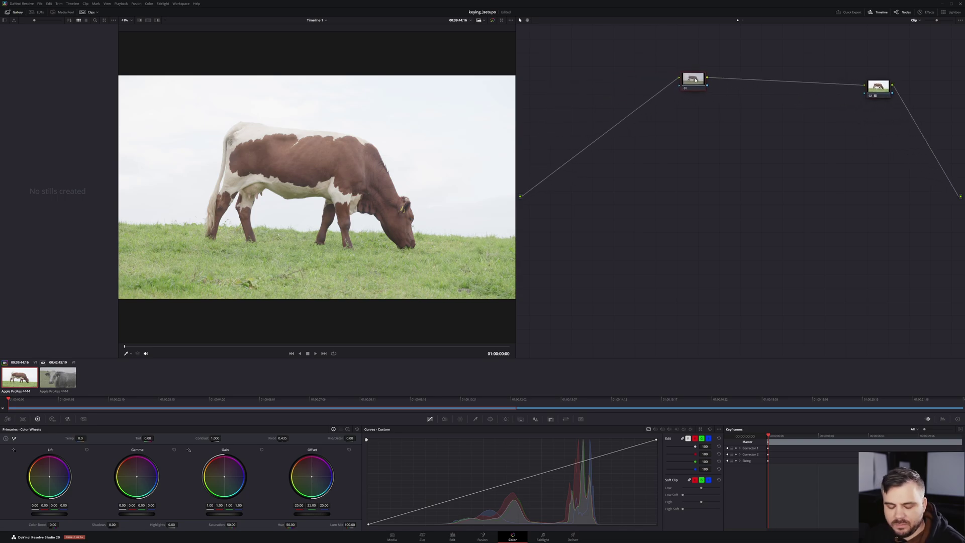
key(alt+p)
key(alt+p)
key(alt+p)
key(Delete)
key(ctrl+z)
key(ctrl+z)
key(ctrl+z)
- Add a serial node after the first node and extend it with four more parallel nodes
drag(693, 79, 654, 76)
key(alt+s)
key(alt+p)
key(alt+p)
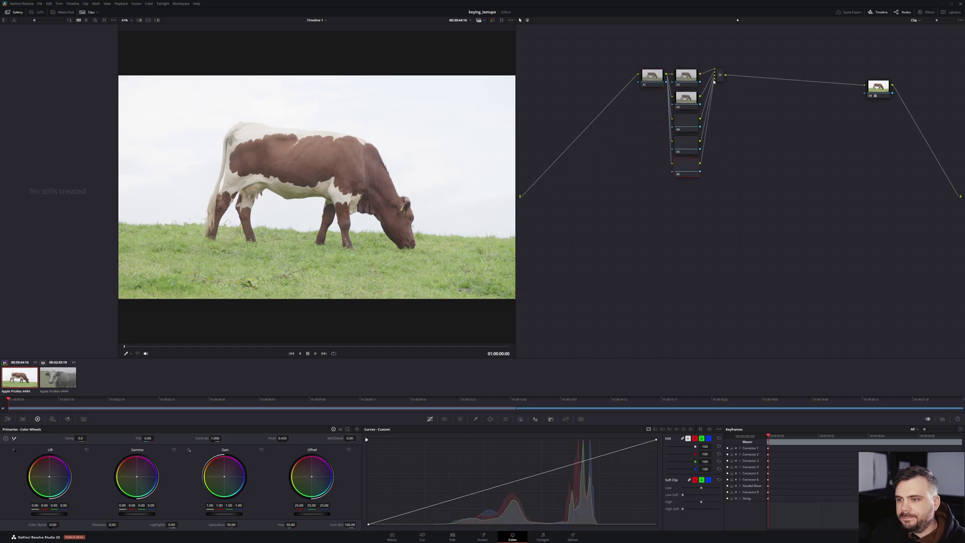
key(alt+p)
key(alt+p)
- Reposition the first node away from the parallel nodes and label it "primary"
drag(647, 77, 608, 119)
right_click(614, 122)
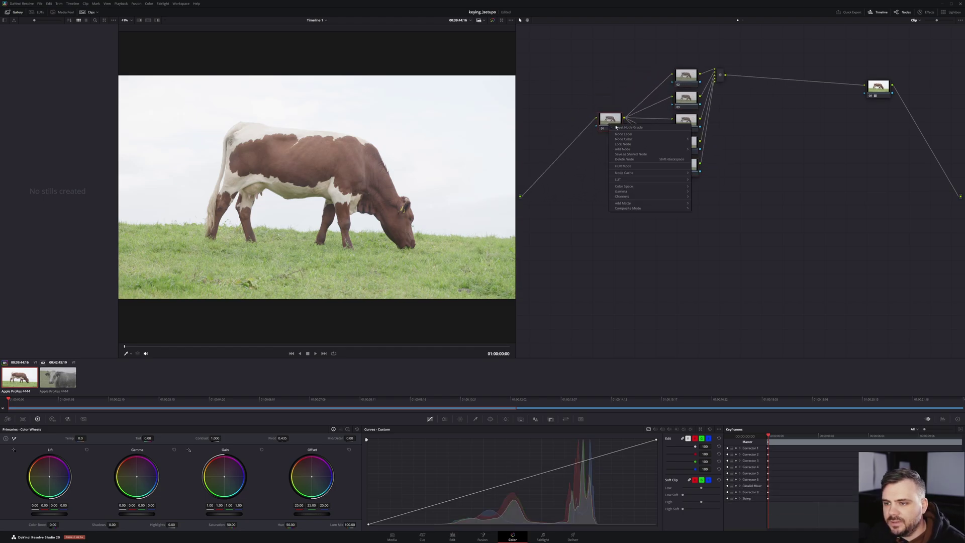
click(680, 134)
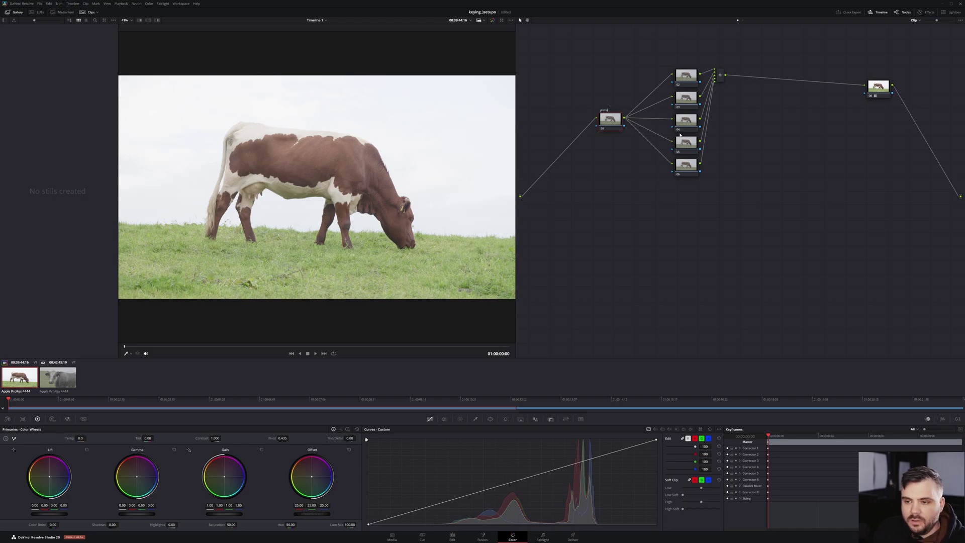
- Rearrange the parallel section, add a serial node after the parallel mixer and label it "output"
drag(686, 76, 724, 84)
key(alt+s)
right_click(767, 88)
click(845, 109)
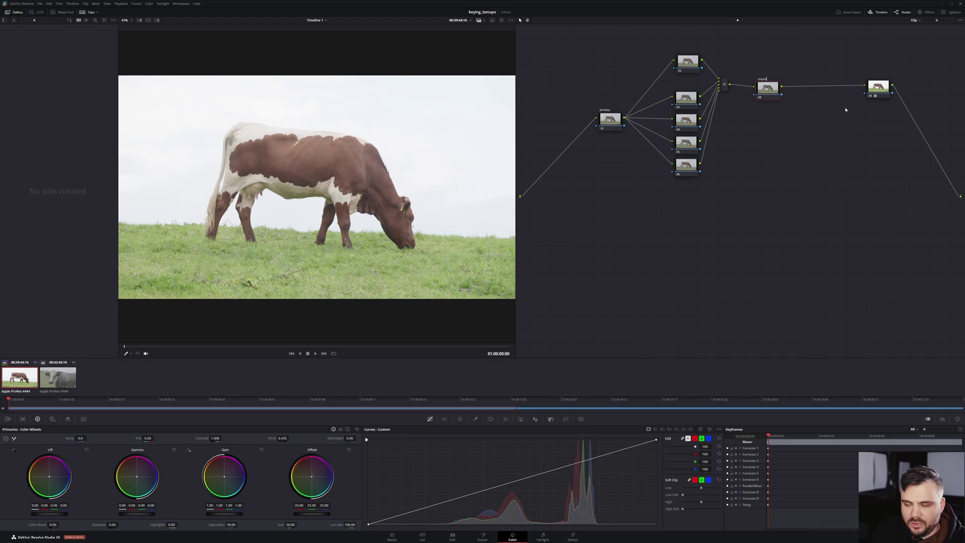
drag(766, 92, 779, 90)
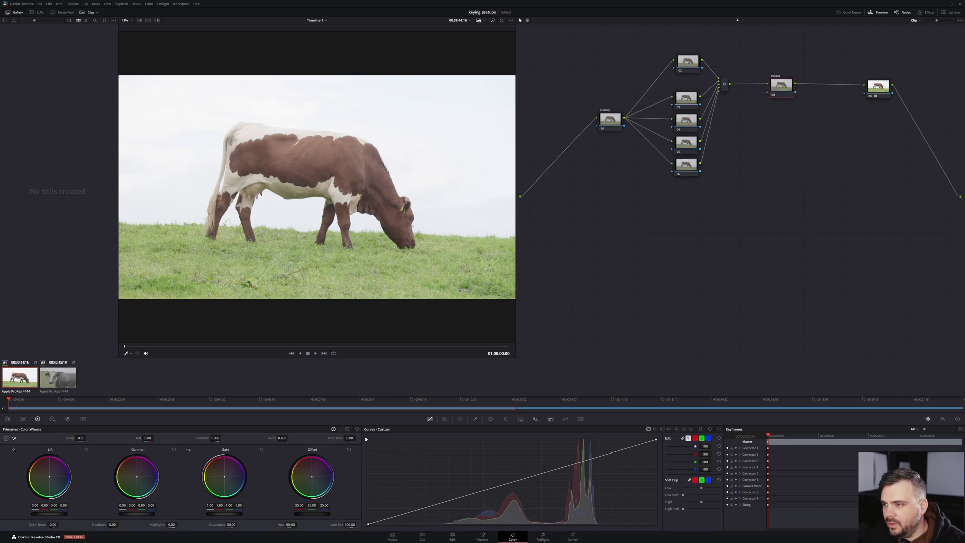
- Shift the last node of the chain back slightly and label it "look"
drag(886, 84, 873, 82)
right_click(874, 82)
click(892, 92)
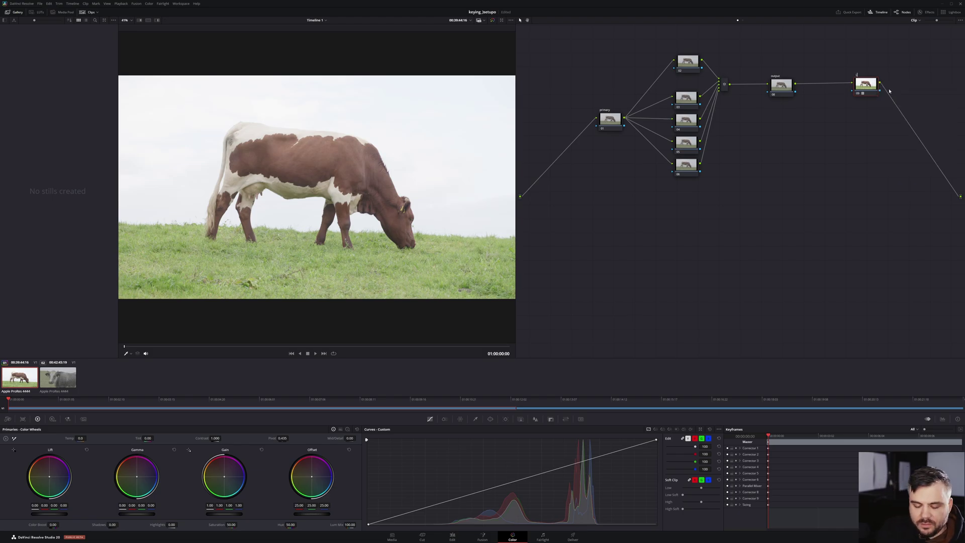
- Add a serial node after the look node, label it "post_look" and save the project
key(alt+s)
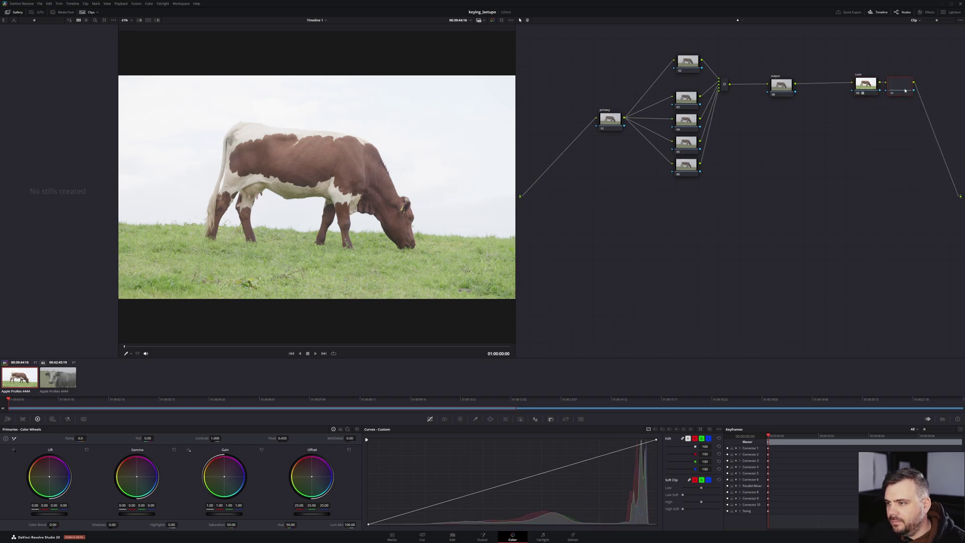
text(pos)
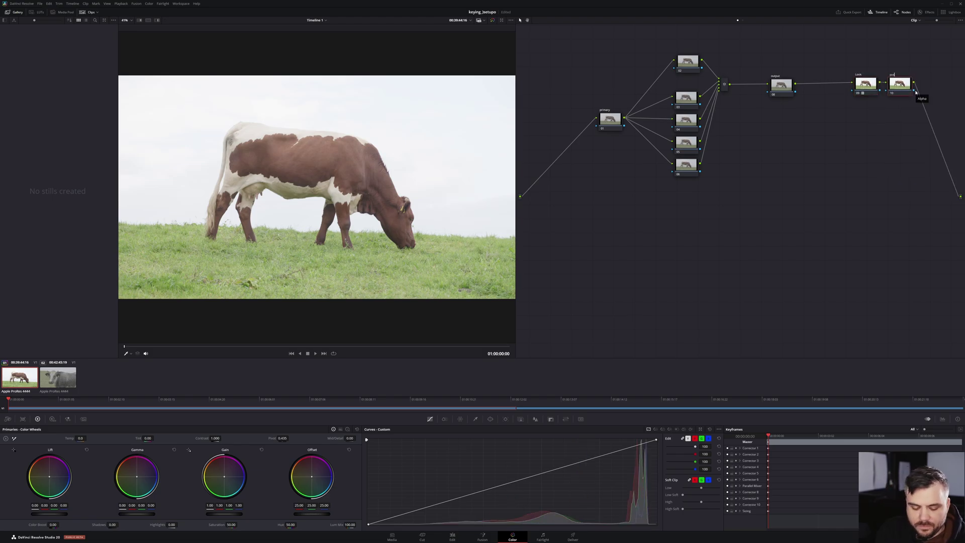
text(t_look)
drag(873, 87, 850, 85)
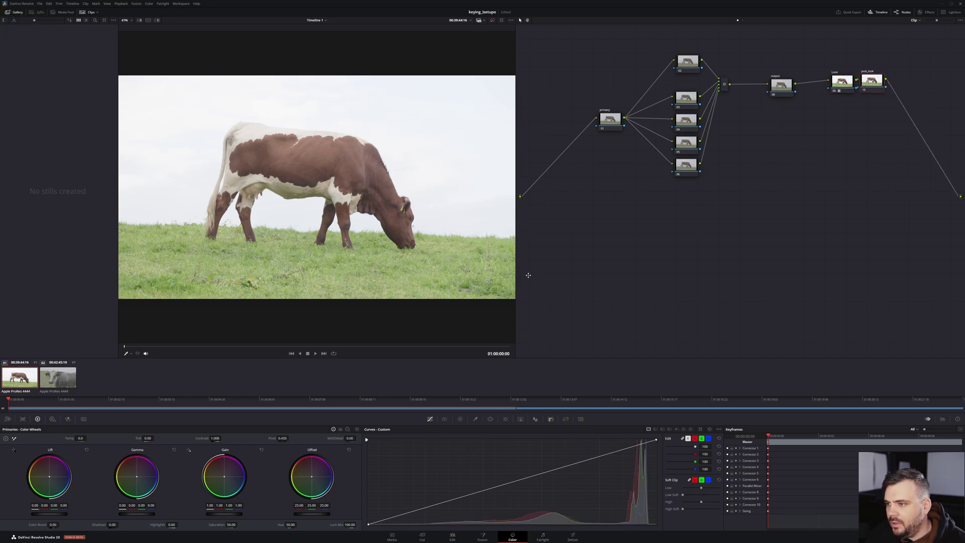
key(ctrl+s)
- Build a stack of four parallel nodes after the post_look node and tidy the node layout
key(alt+s)
key(alt+p)
key(alt+p)
key(alt+p)
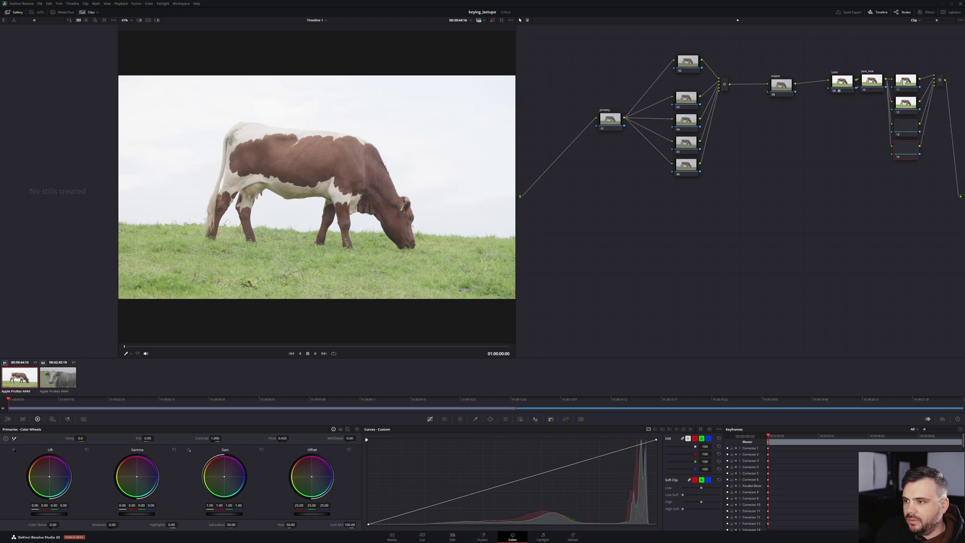
drag(914, 89, 915, 68)
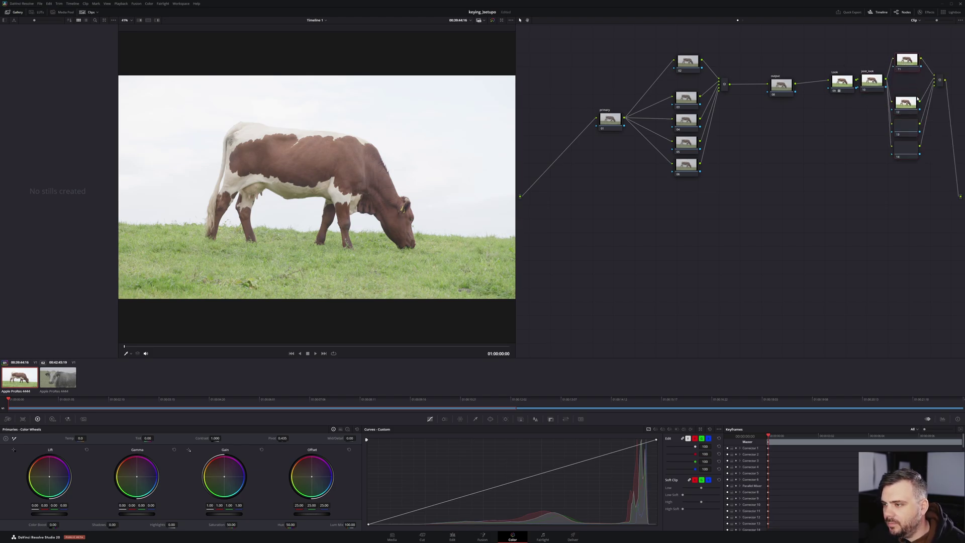
mouse_move(843, 83)
mouse_down()
mouse_move(817, 88)
mouse_move(852, 92)
mouse_up()
- Key the cow's brown coat on the uppermost parallel node after primary, using a 3D qualifier stroke
click(610, 120)
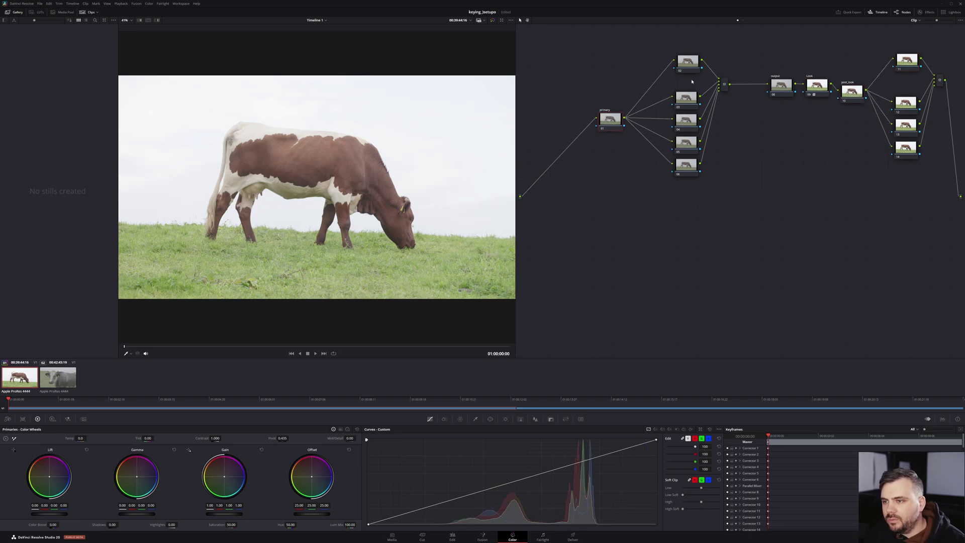
click(689, 63)
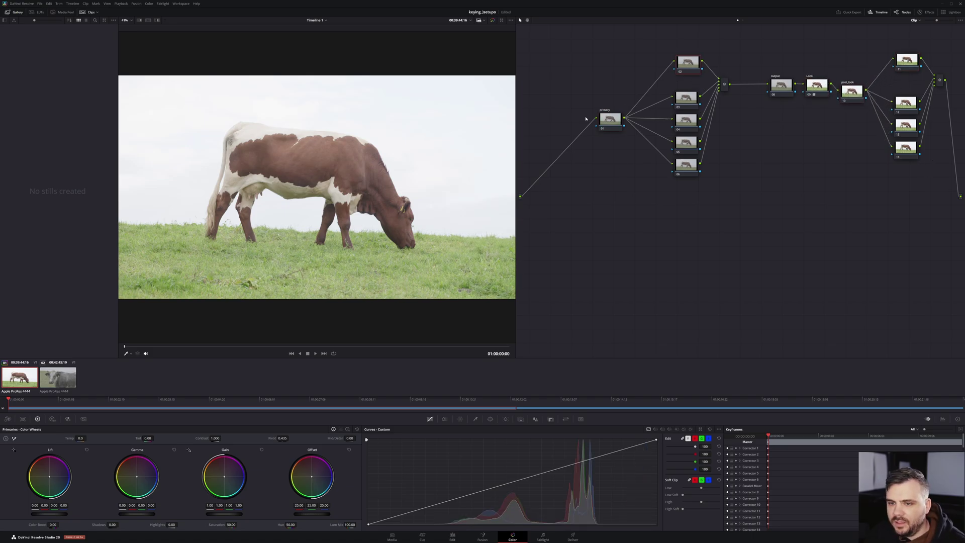
click(475, 419)
click(700, 429)
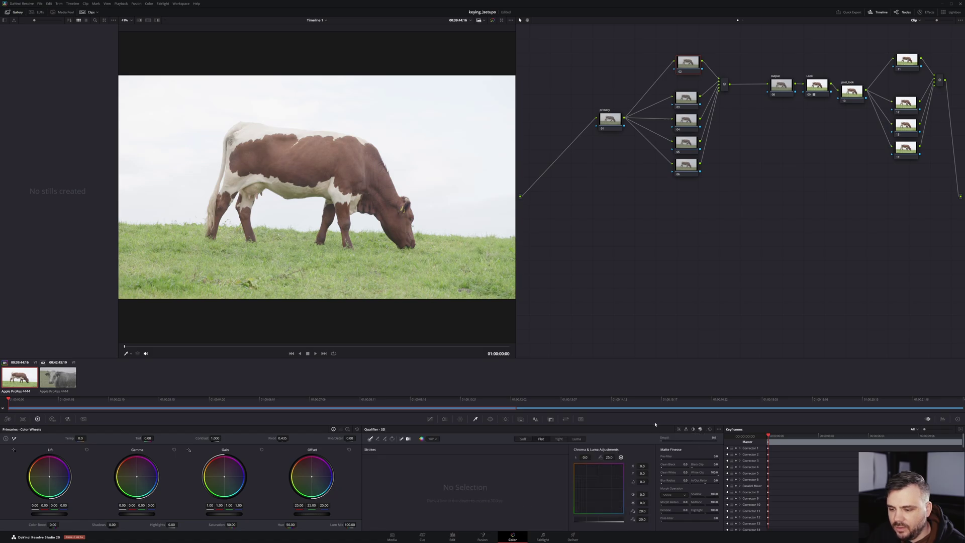
drag(328, 159, 356, 172)
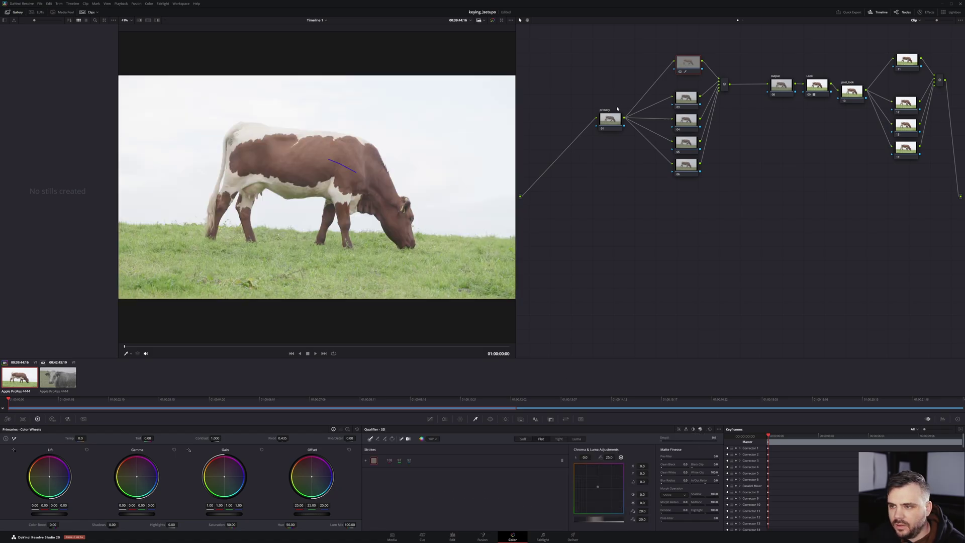
- Key the grass on the second parallel node with a 3D qualifier stroke across the foreground
click(686, 98)
click(700, 430)
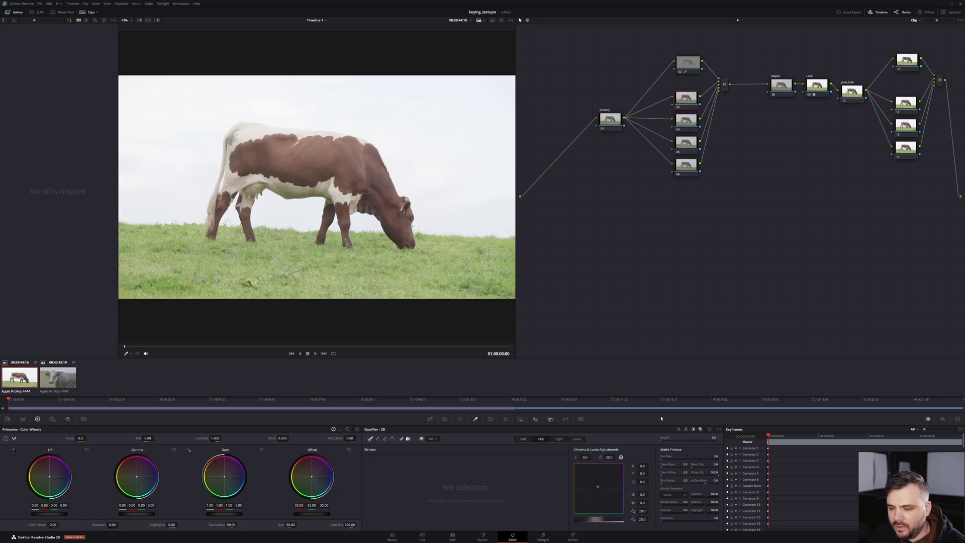
drag(342, 281, 491, 288)
- Darken the cow node by lowering its custom curve, and the grass node by pulling down the curve's white point
click(684, 64)
click(430, 419)
mouse_move(478, 491)
mouse_down()
mouse_move(470, 479)
mouse_move(491, 497)
mouse_up()
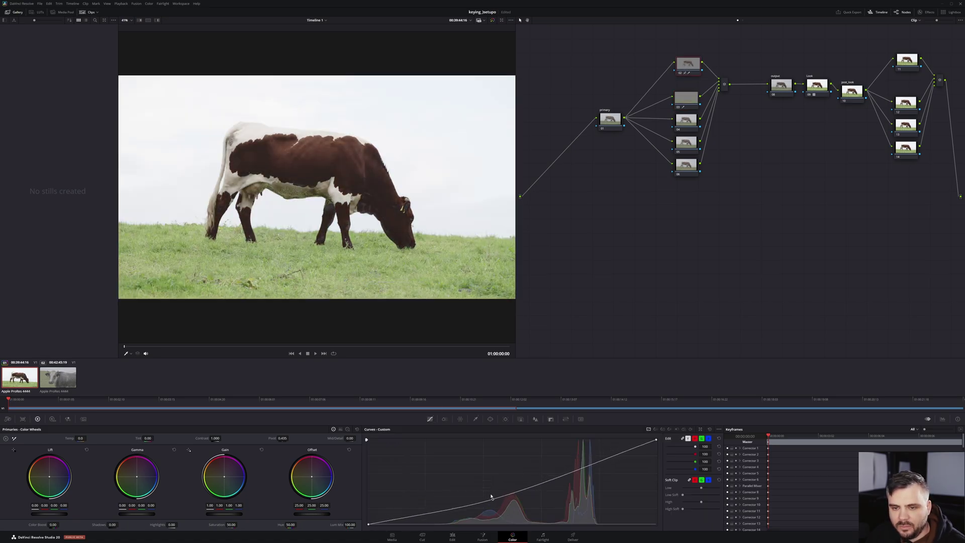
click(682, 101)
drag(655, 441, 648, 466)
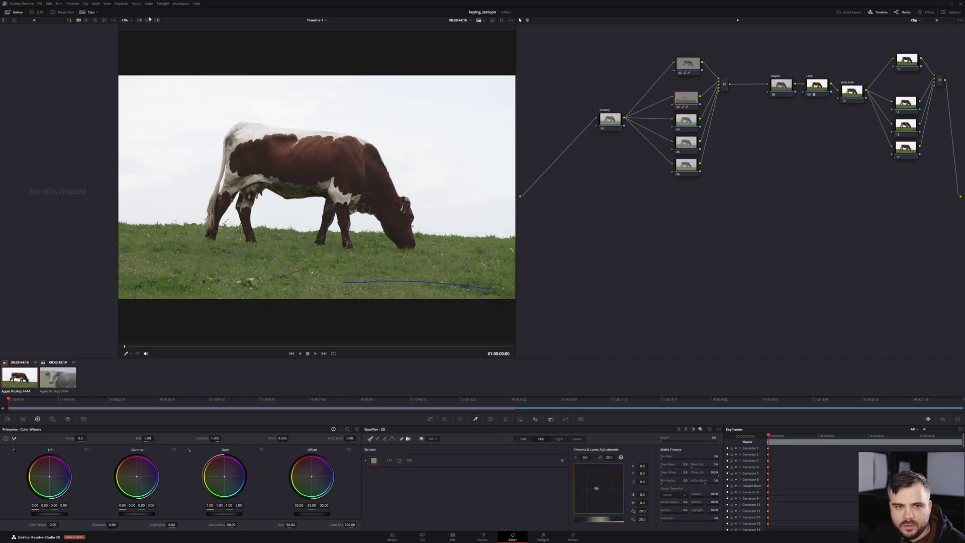
- Refine the grass key in highlight view by subtracting a stroke on the cow and adding another on the grass
click(157, 20)
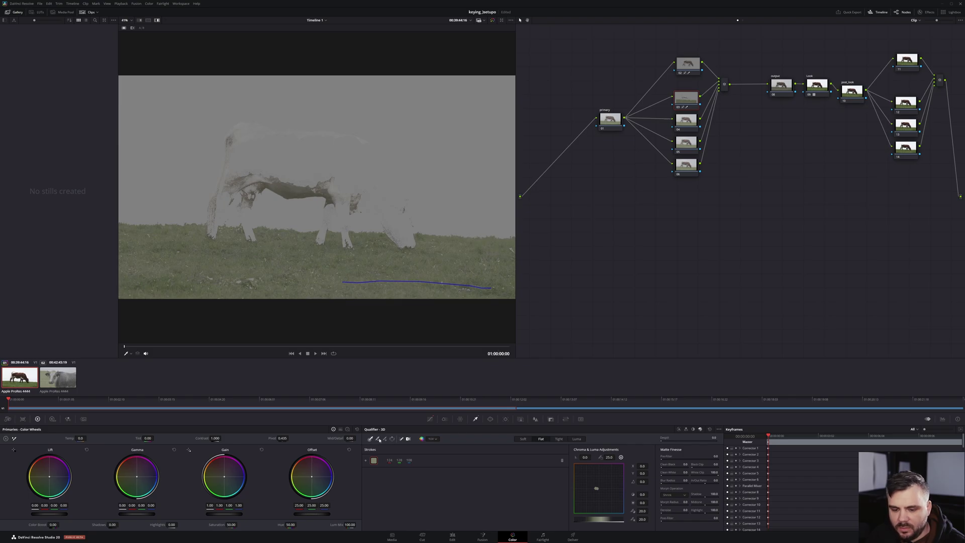
mouse_move(306, 191)
mouse_down()
mouse_move(286, 181)
mouse_move(237, 178)
mouse_move(247, 135)
mouse_up()
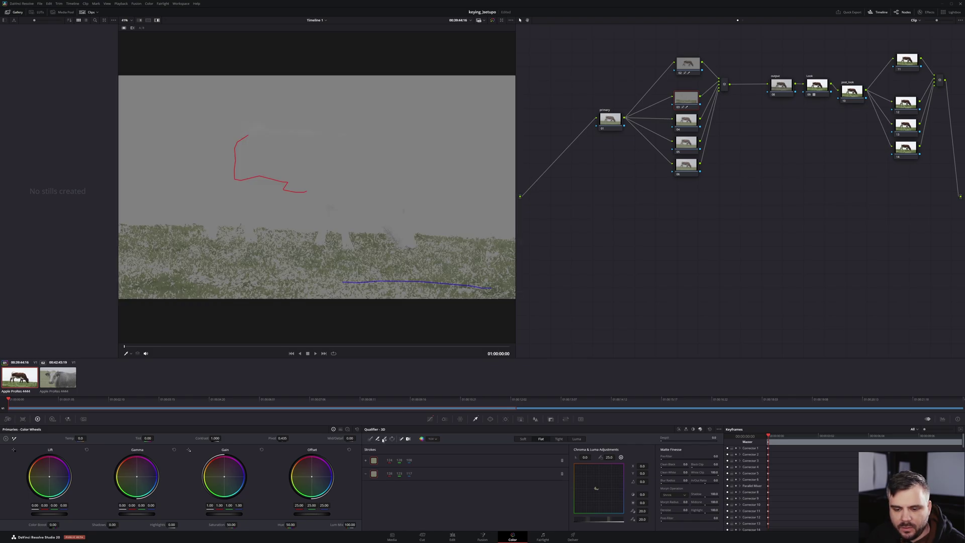
drag(341, 275, 221, 275)
key(alt+shift+h)
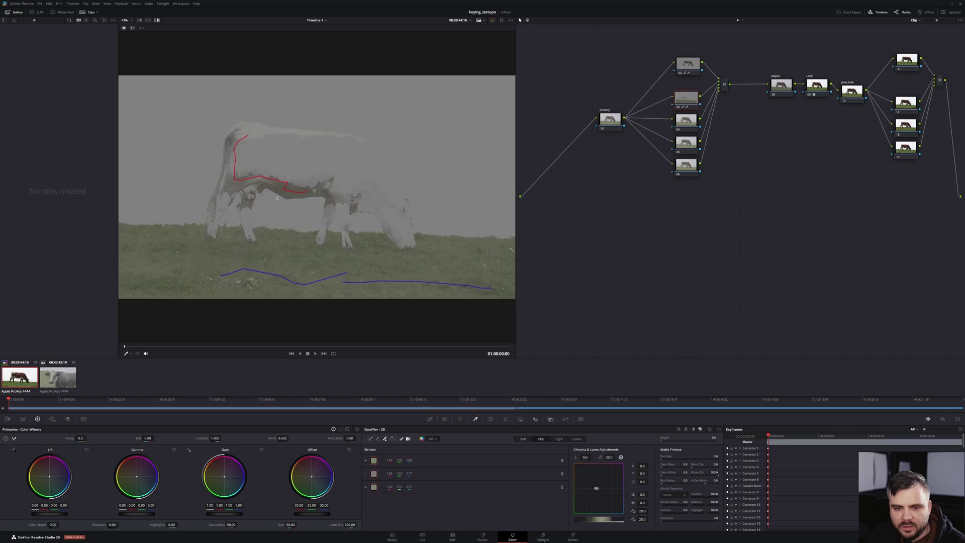
click(157, 20)
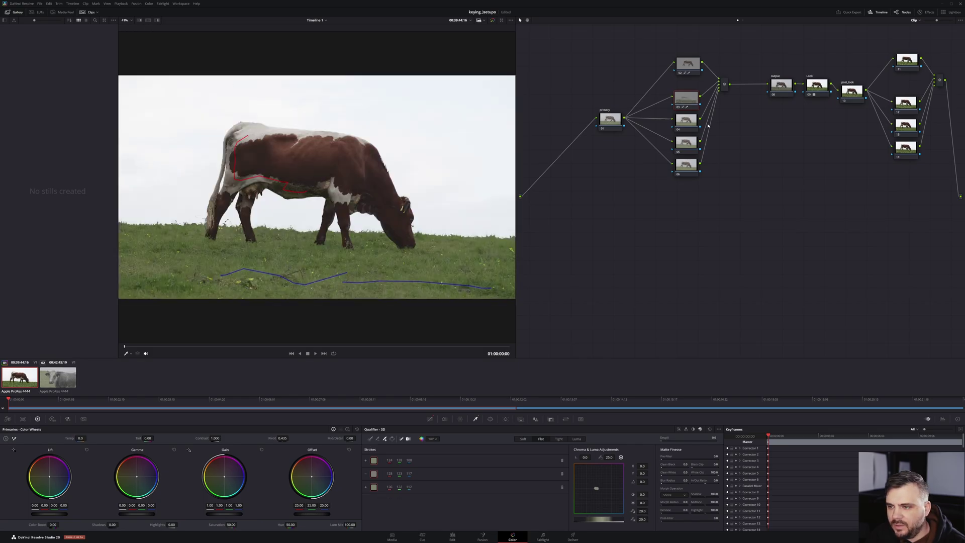
- Key the sky on the third parallel node with a 3D qualifier stroke and check the highlighted key at 01:00:10:19
click(692, 121)
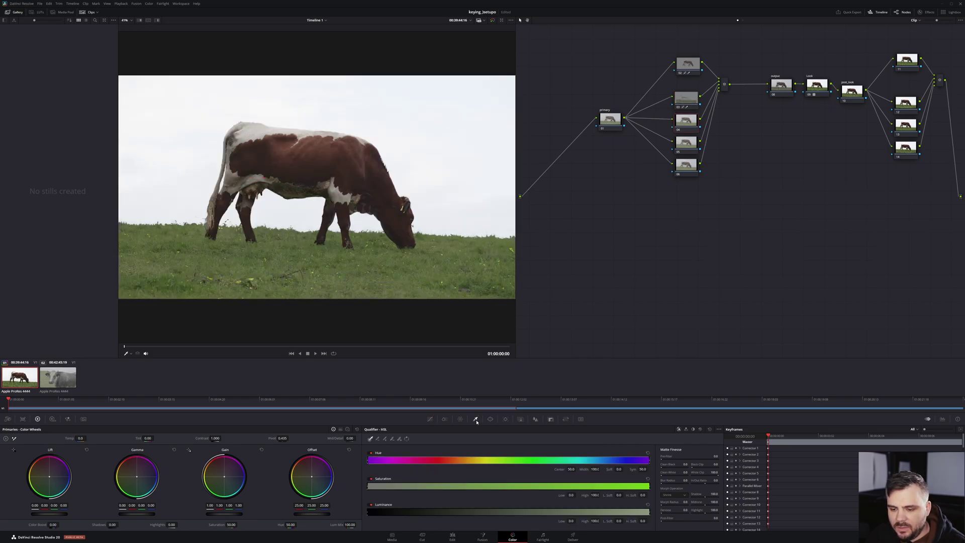
click(700, 429)
drag(378, 97, 466, 179)
click(157, 20)
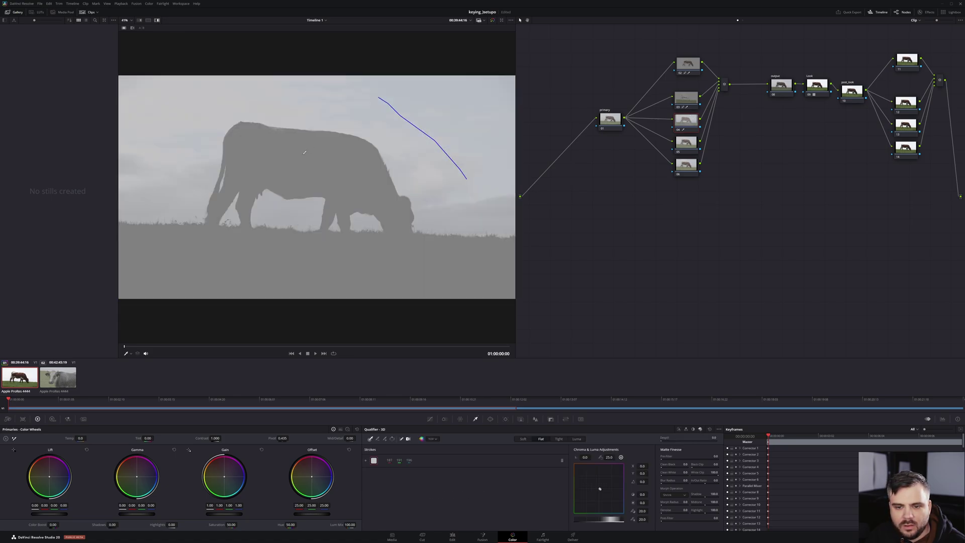
drag(401, 348, 475, 346)
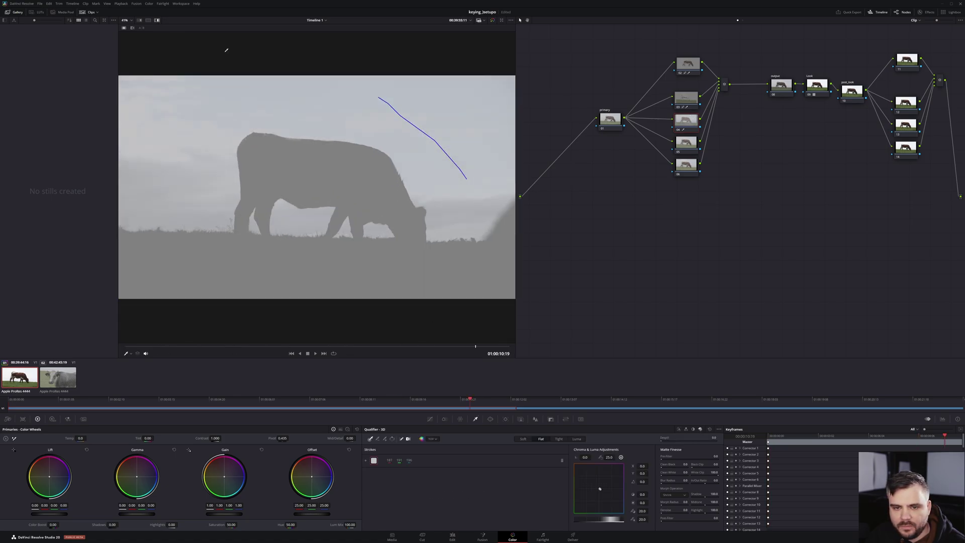
click(157, 21)
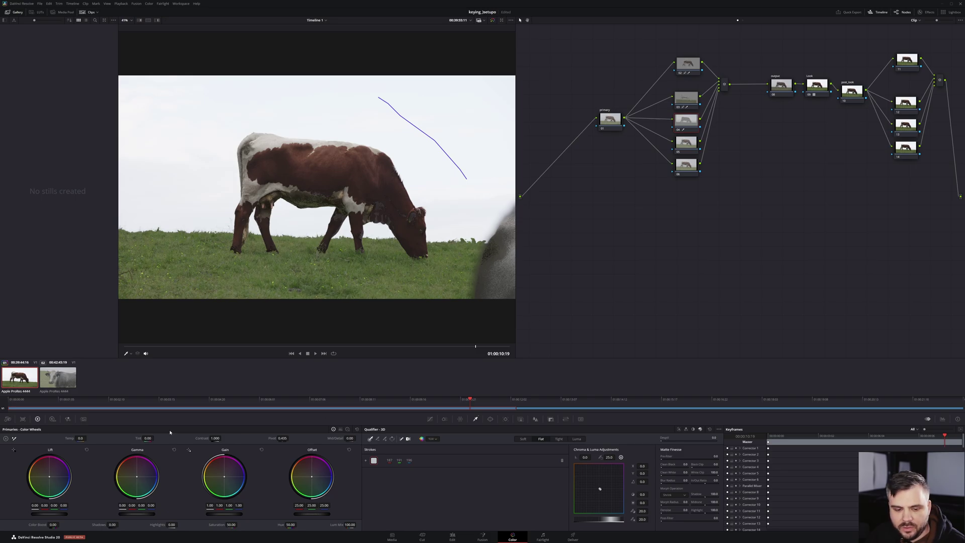
- Lower the master Offset on the sky node to darken the sky, and check it at 01:00:03:21
drag(321, 513, 306, 514)
drag(442, 345, 250, 346)
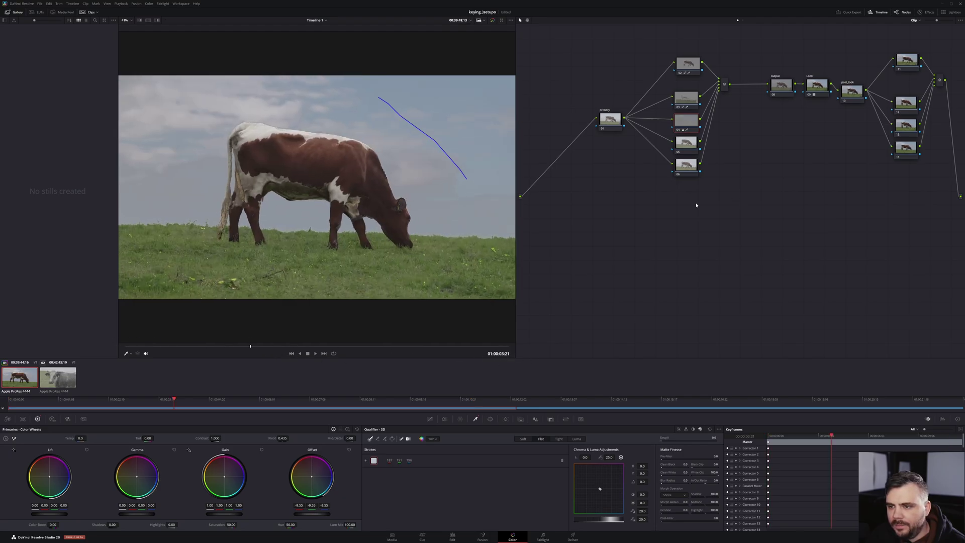
- Spread out the primary and output nodes, try a warmer temperature on the output node and reset it
drag(608, 122, 590, 117)
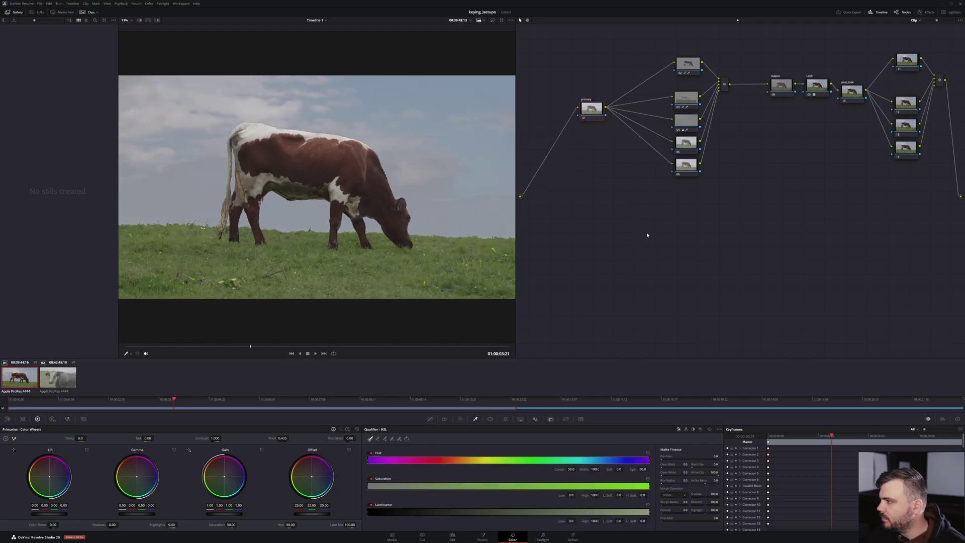
drag(779, 87, 768, 88)
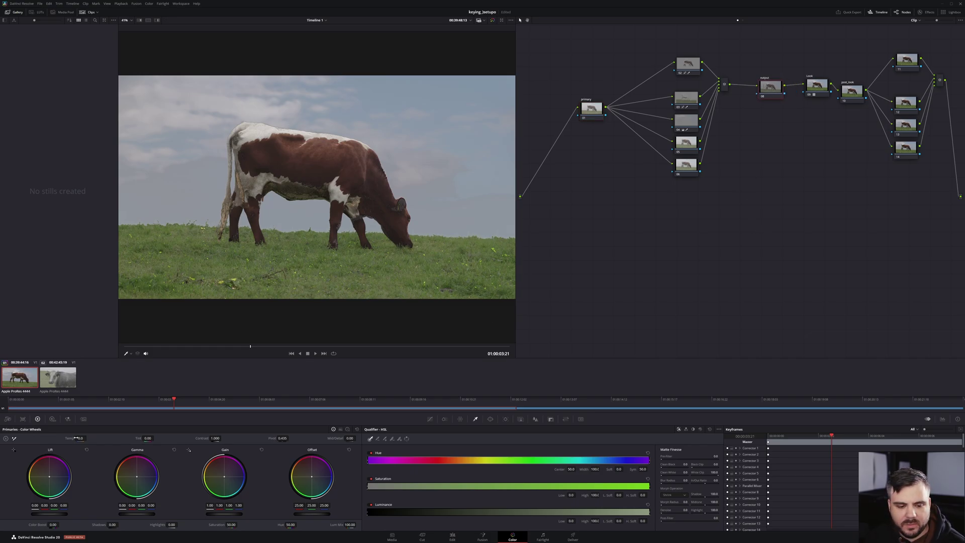
drag(75, 438, 131, 436)
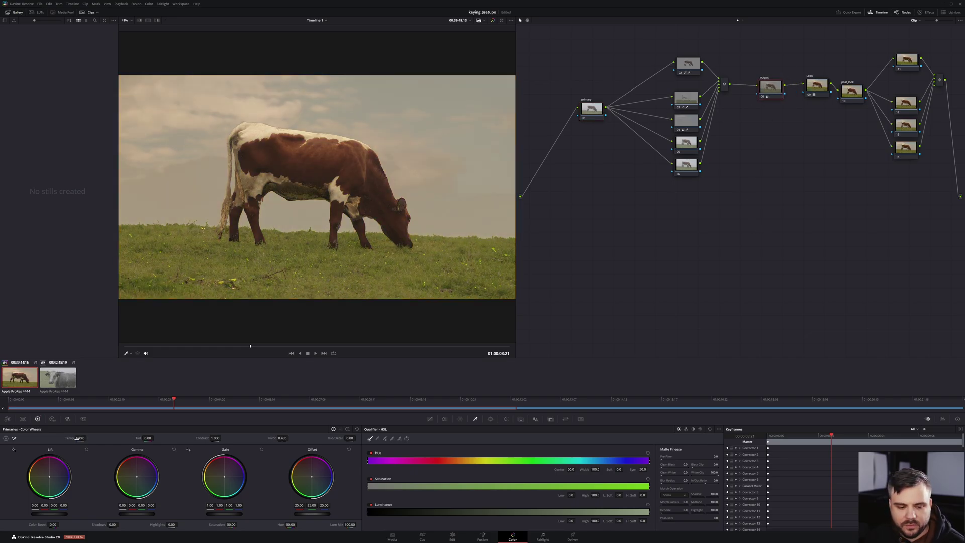
double_click(81, 437)
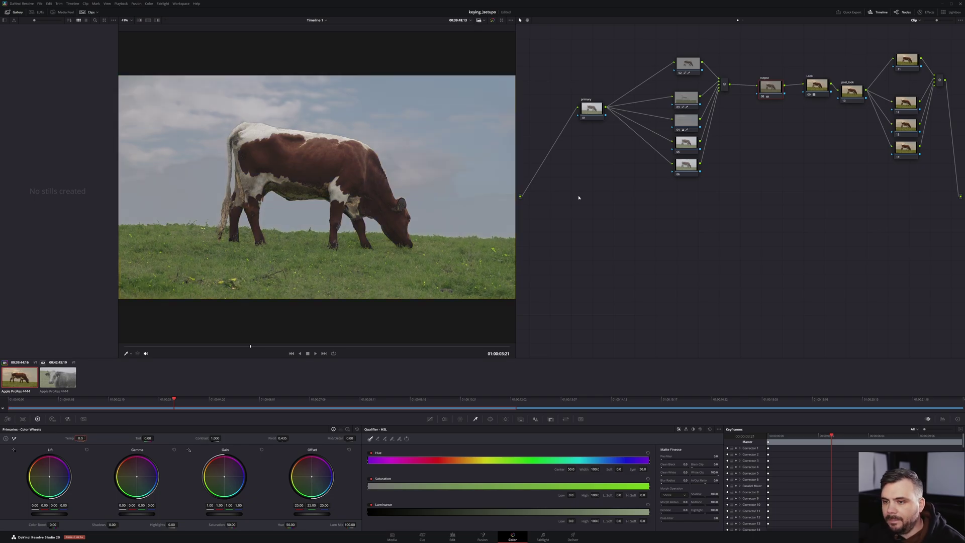
- Warm the temperature strongly on the primary node and show the grass node's key in highlight view
click(587, 112)
mouse_move(82, 439)
mouse_down()
mouse_move(108, 438)
mouse_move(76, 438)
mouse_up()
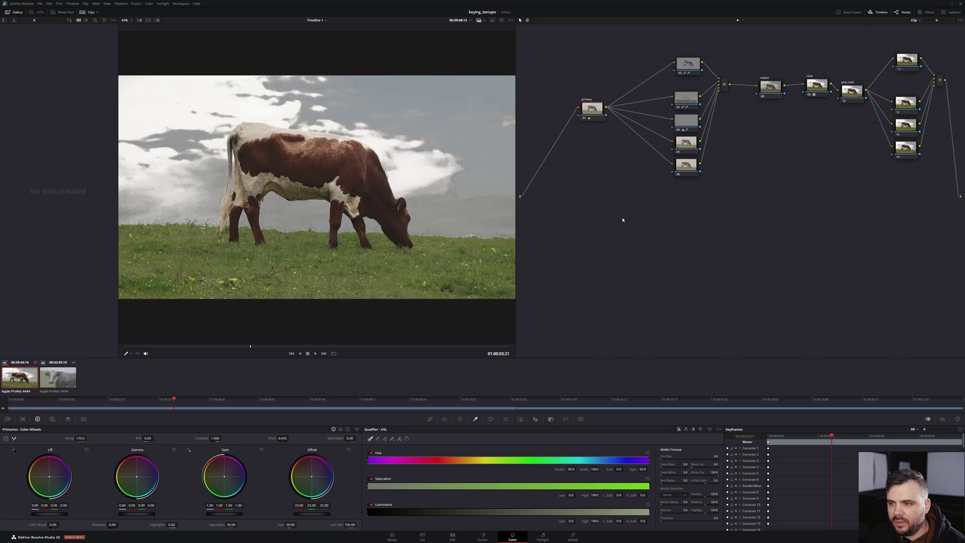
click(682, 98)
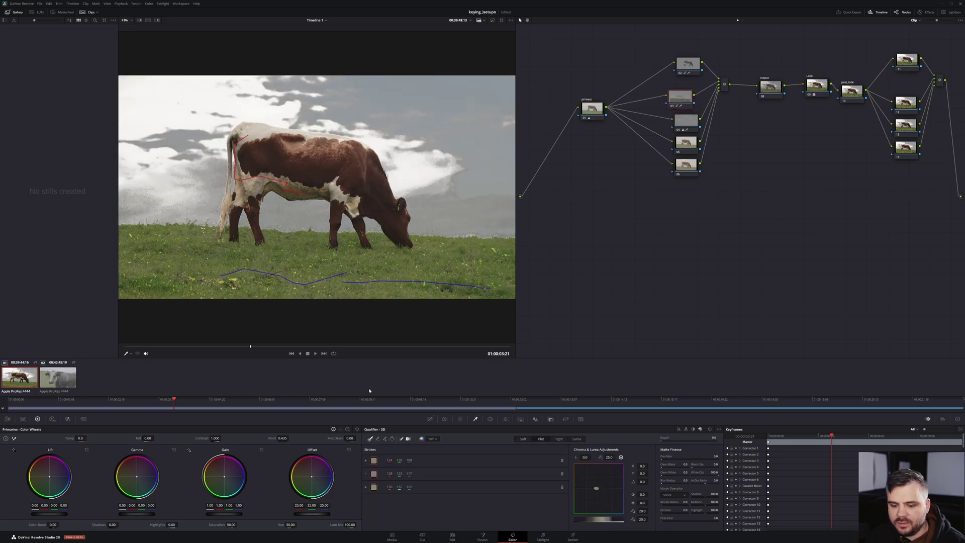
click(157, 20)
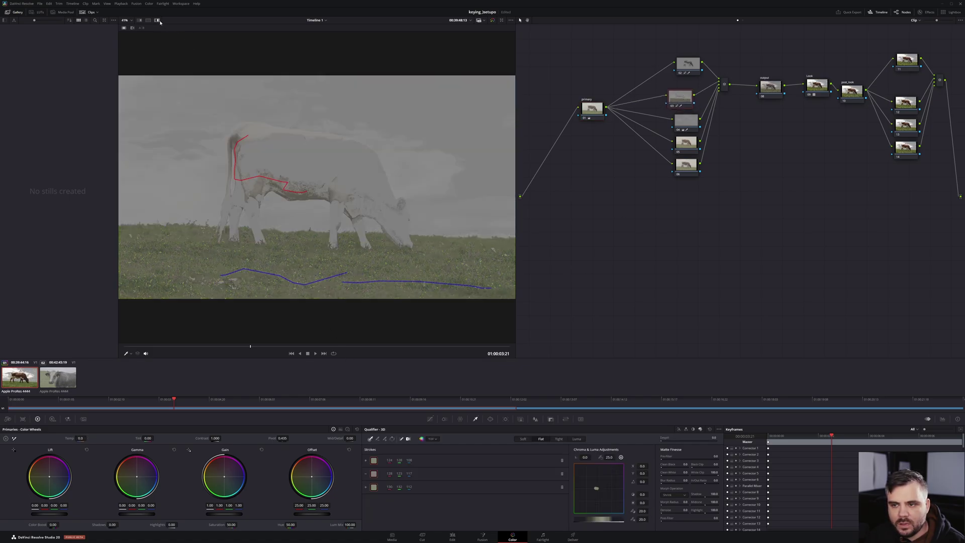
- Turn off the highlight view and reposition the primary and grass nodes in the node tree
click(158, 20)
drag(595, 114, 598, 127)
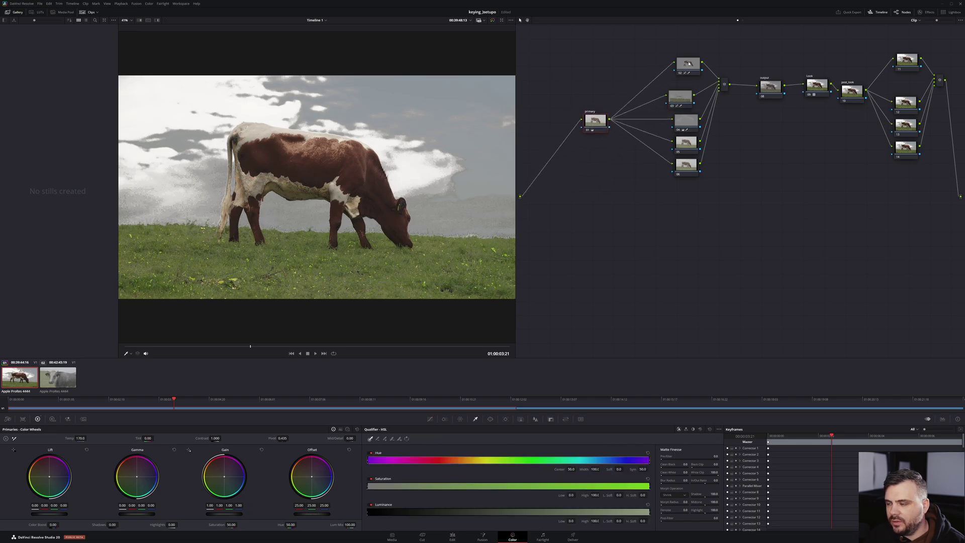
drag(600, 133, 586, 129)
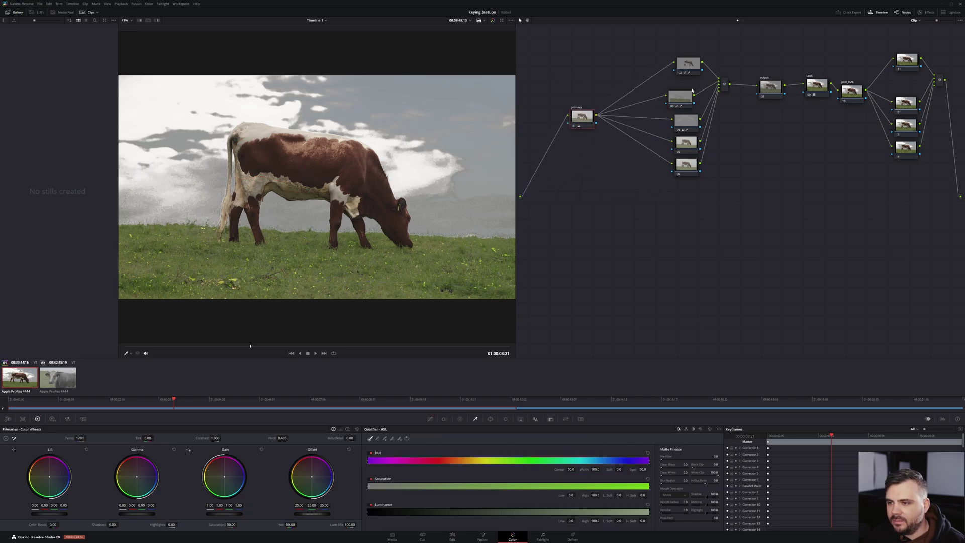
drag(692, 91, 702, 90)
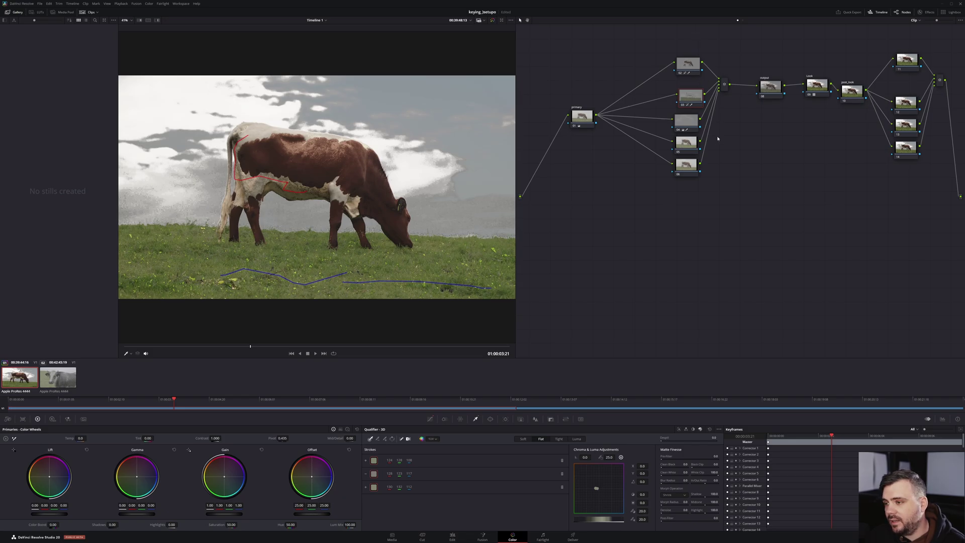
- Key the grass on the third parallel node after post_look with a 3D qualifier stroke and show the key in highlight view
click(913, 126)
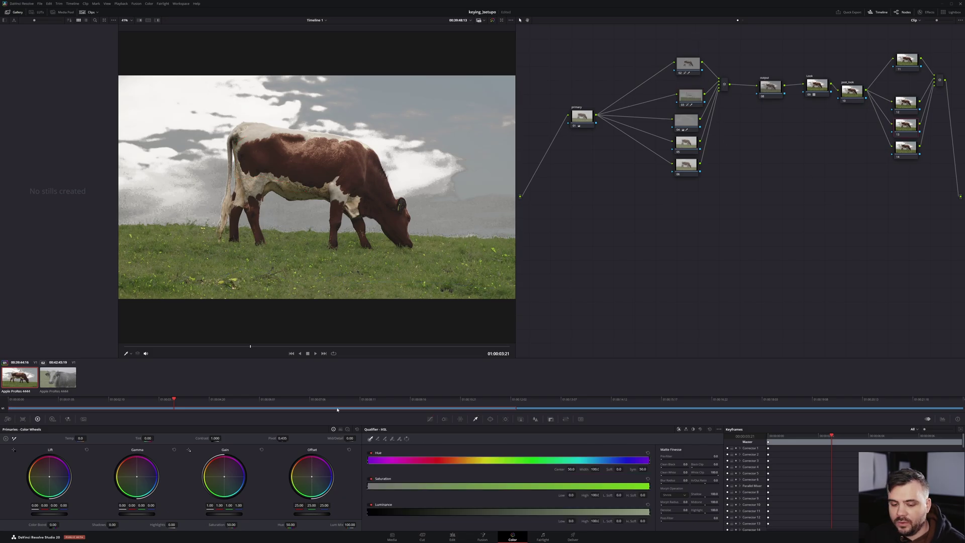
click(693, 431)
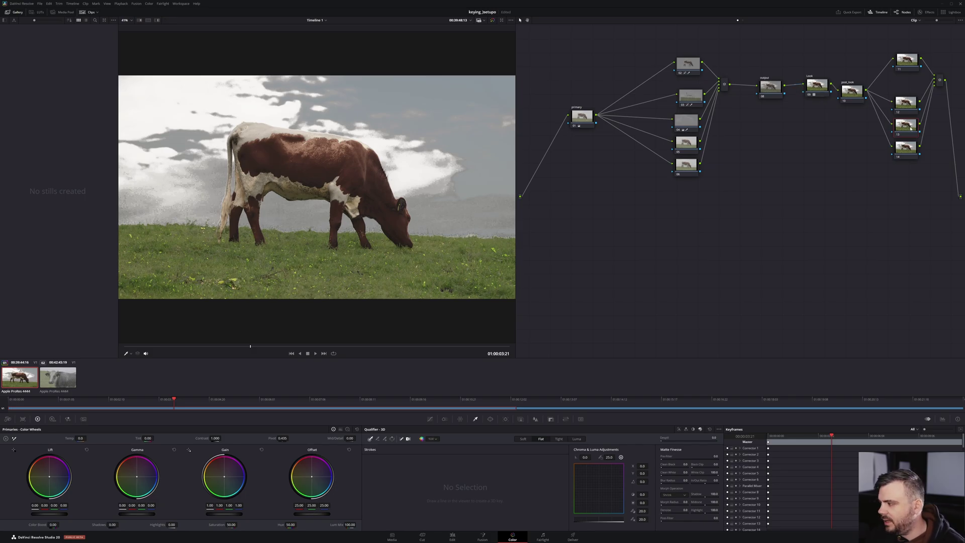
drag(252, 275, 448, 262)
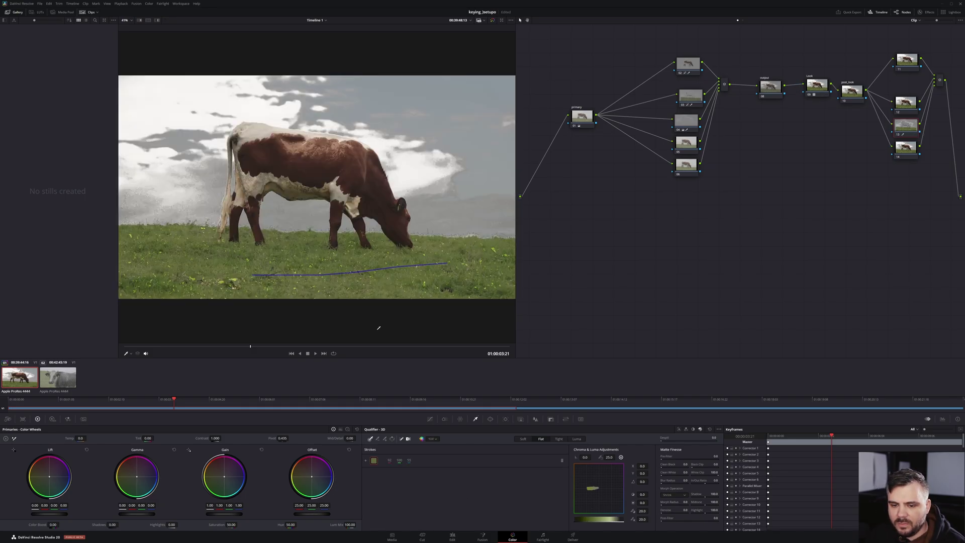
click(157, 21)
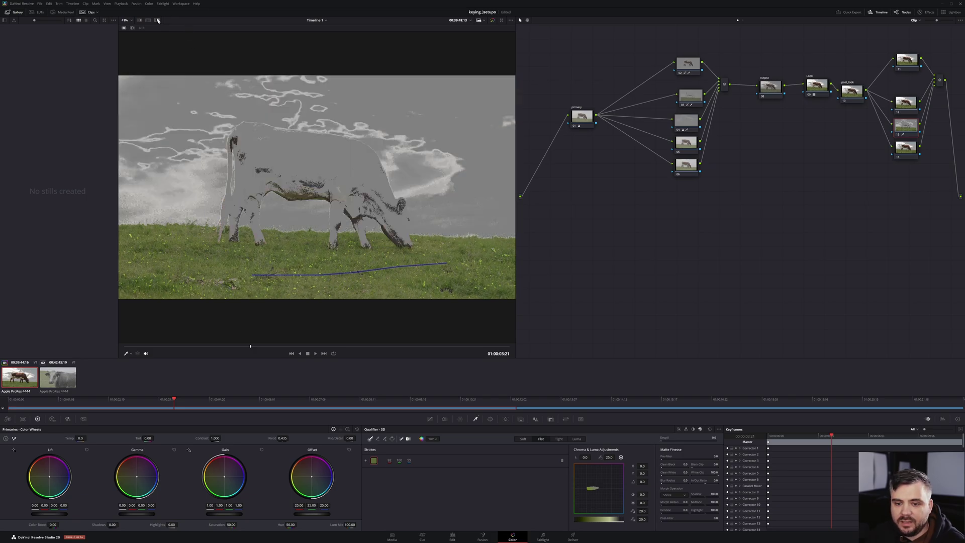
- Raise the custom curve on the post-look grass node to brighten the grass, and turn off the highlight view
click(429, 418)
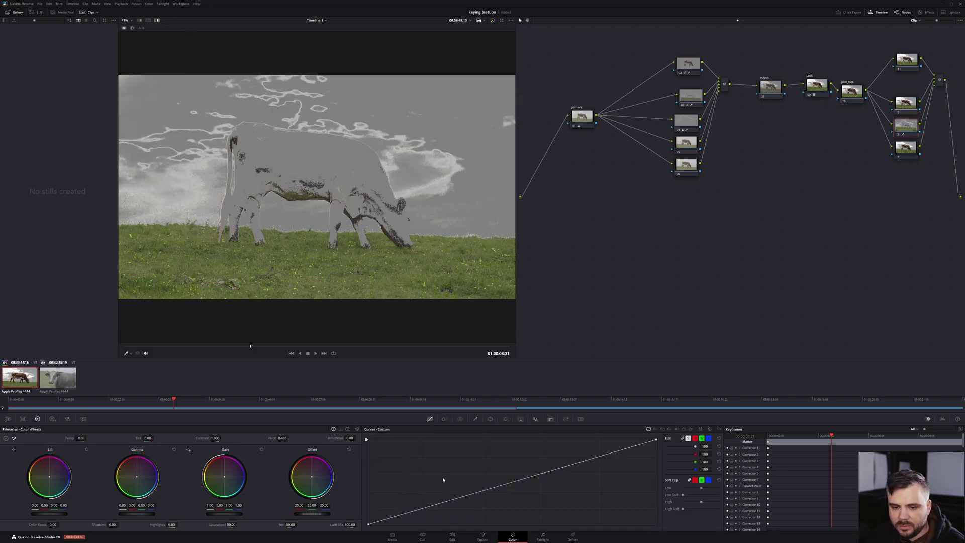
drag(463, 497, 443, 477)
click(158, 20)
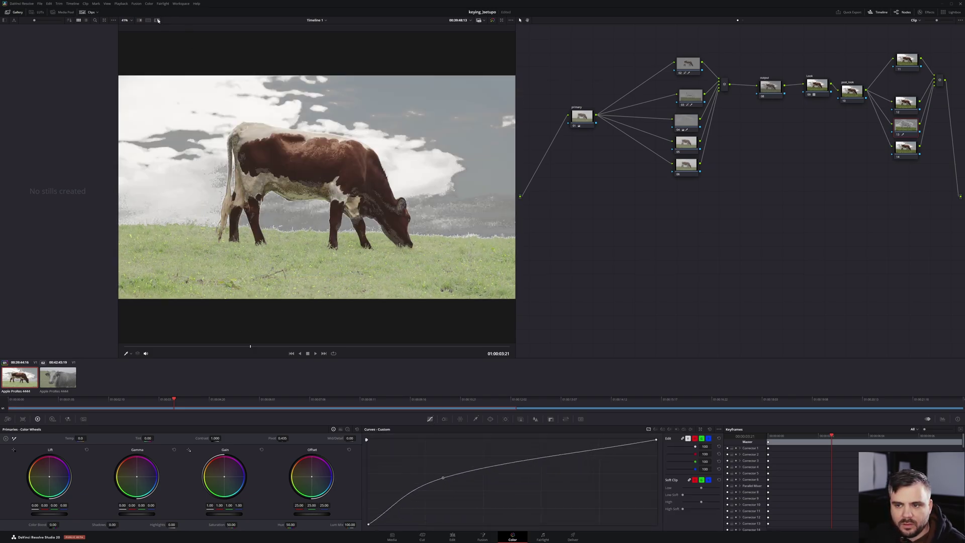
- Try darkening the image with a lowered custom curve on the primary node, and reset that curve
click(591, 123)
drag(511, 492, 538, 502)
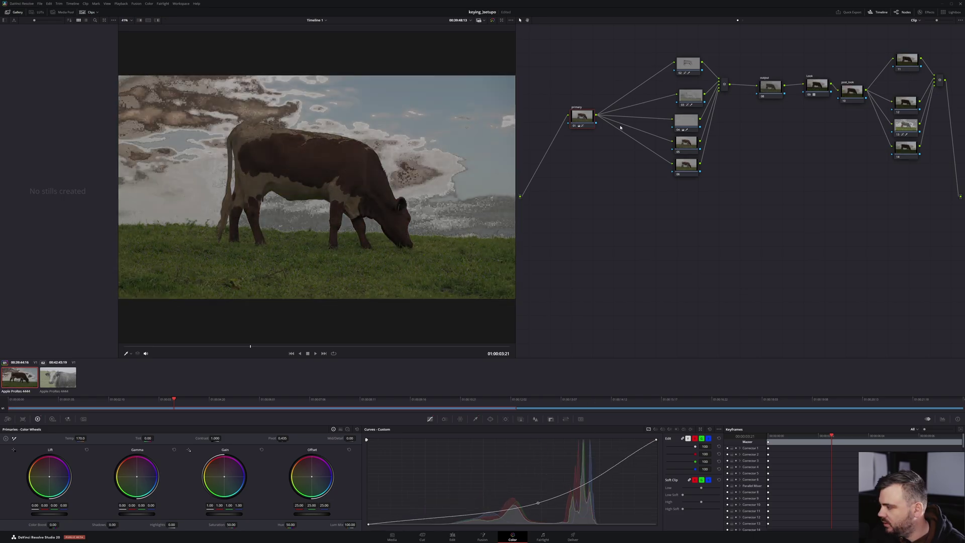
click(710, 429)
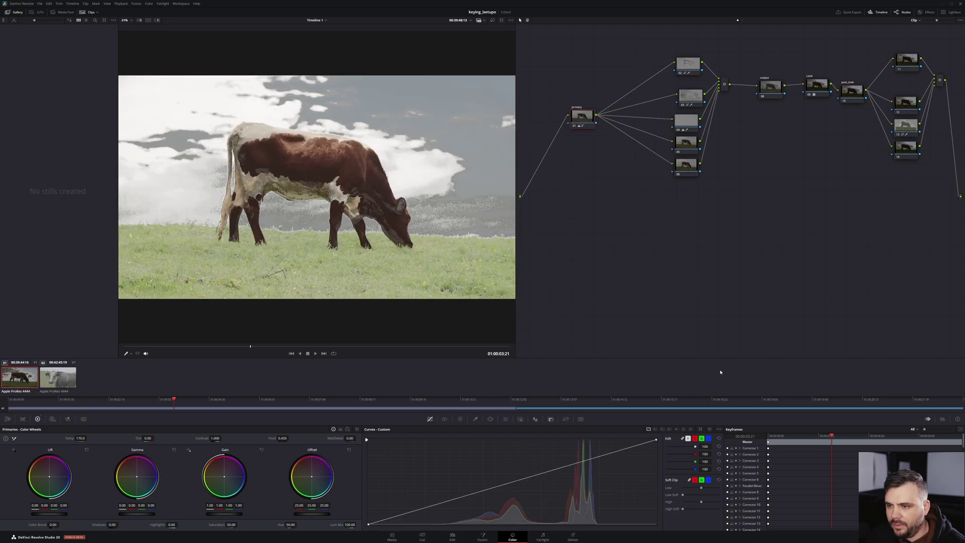
- Reset the custom curves on the first grass node, the cow node and the post-look grass node, and save the project
click(691, 97)
click(709, 429)
click(683, 64)
click(683, 65)
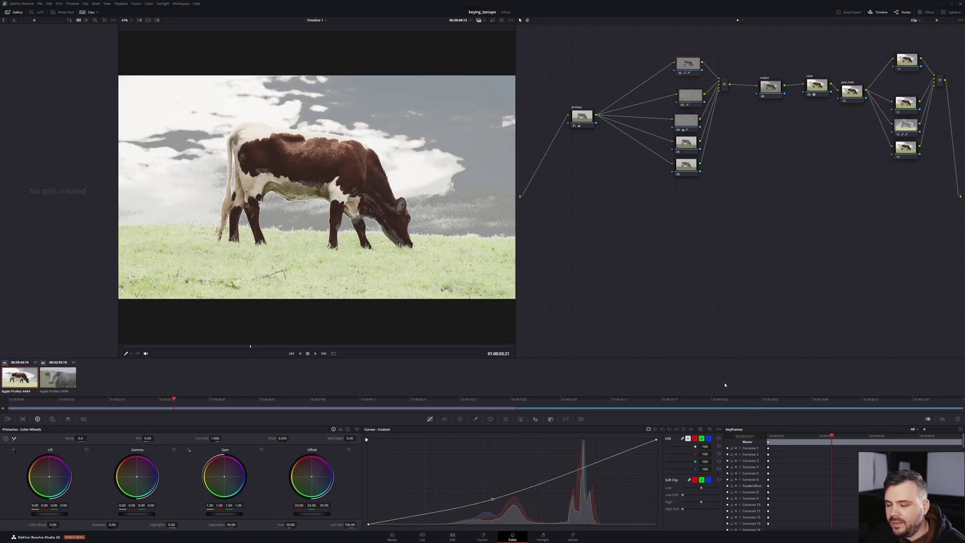
click(709, 429)
click(906, 126)
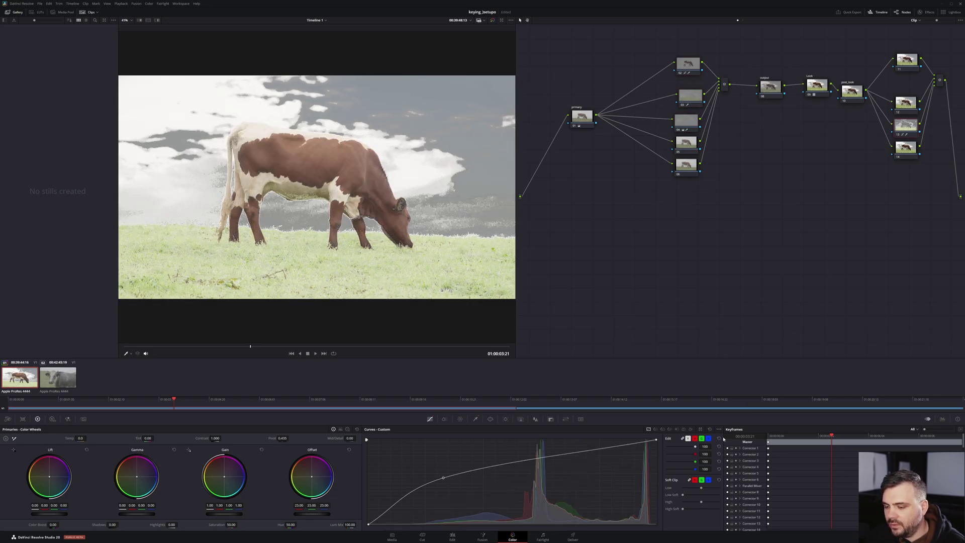
click(710, 431)
drag(788, 154, 785, 164)
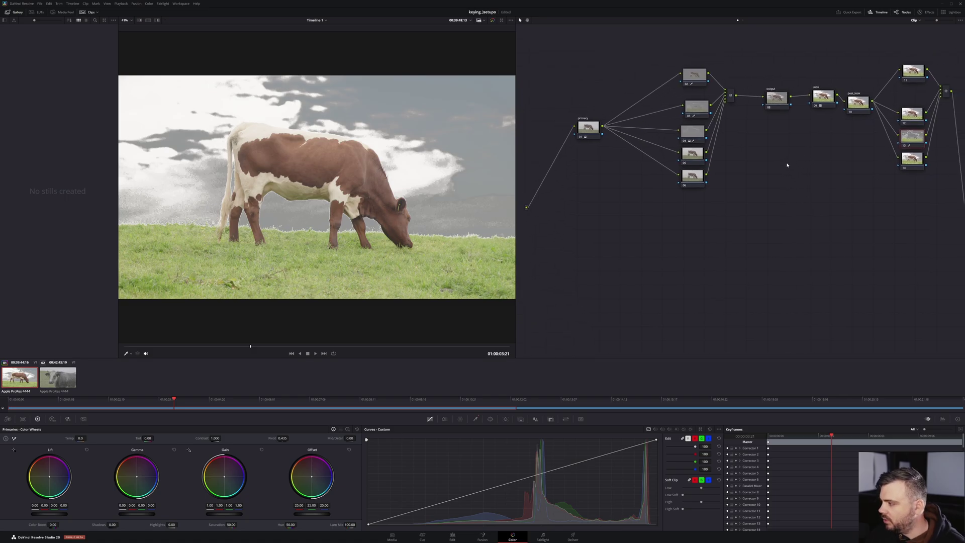
key(ctrl+s)
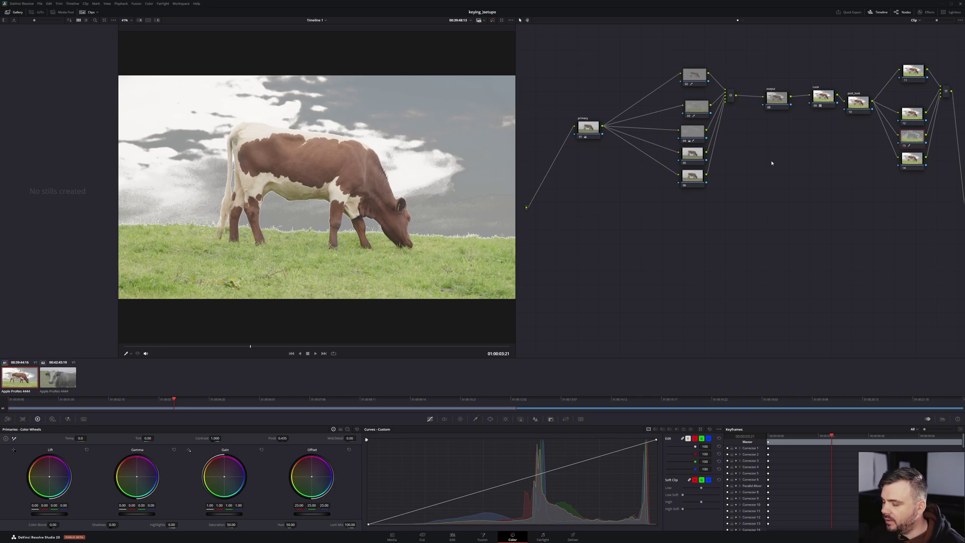
- Add an unconnected corrector node below the primary node
right_click(592, 215)
mouse_move(613, 222)
click(659, 227)
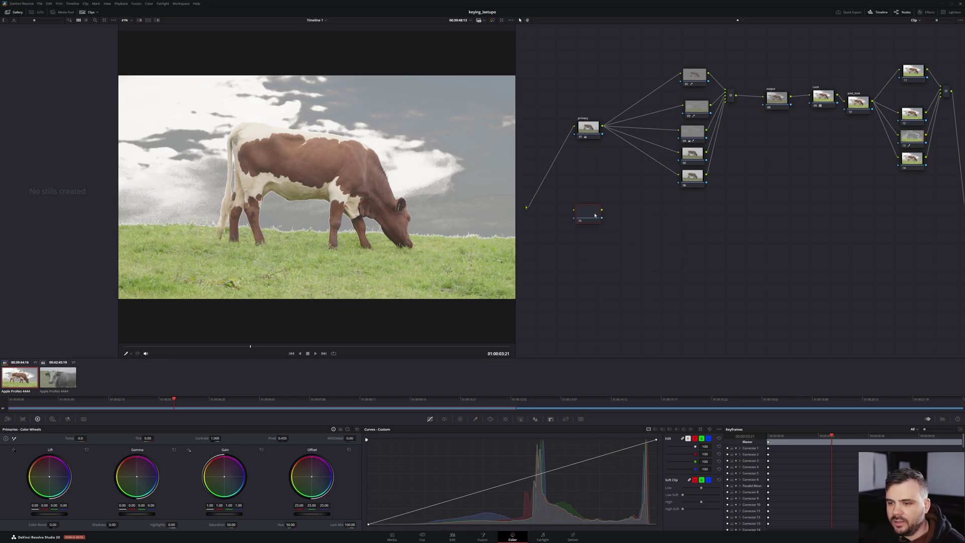
- Review the grades on the grass, look, sky and primary nodes, and show the primaries as log wheels
click(696, 107)
click(823, 99)
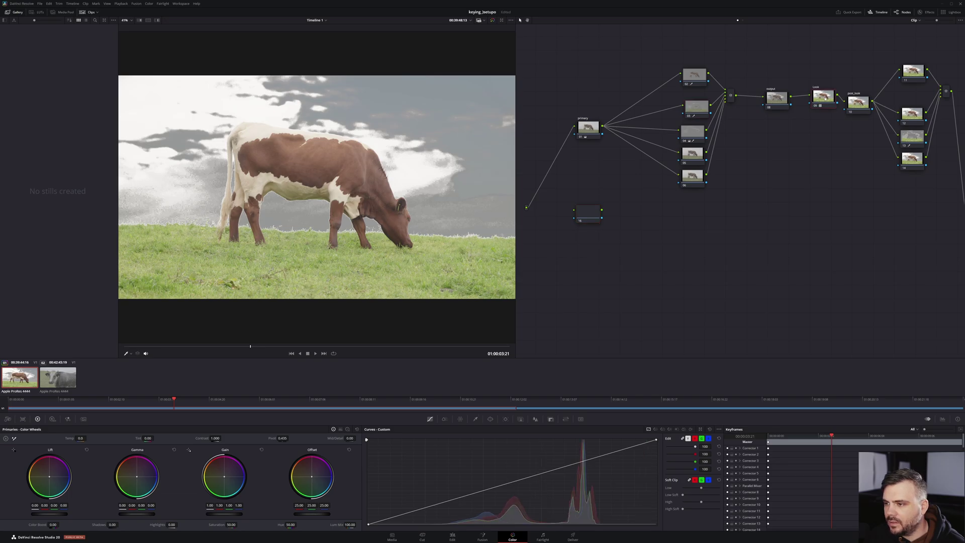
click(700, 137)
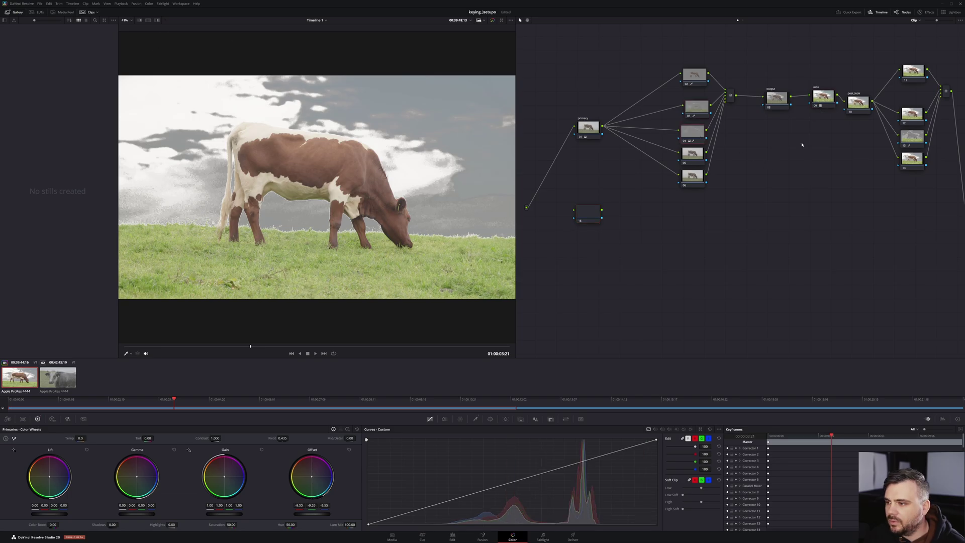
click(915, 134)
click(700, 131)
click(588, 128)
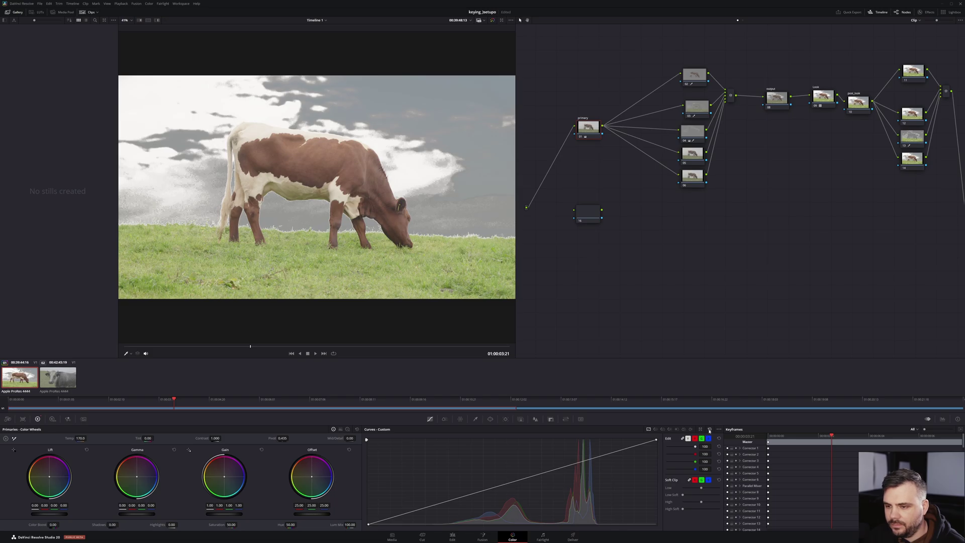
click(347, 429)
- Delete all the parallel nodes between the primary and output nodes
click(701, 103)
drag(754, 249, 672, 116)
key(Delete)
click(689, 84)
drag(690, 84, 700, 96)
key(Delete)
- Add a serial node before the output node and three more nodes parallel to it
click(787, 100)
key(shift+s)
drag(779, 123, 722, 105)
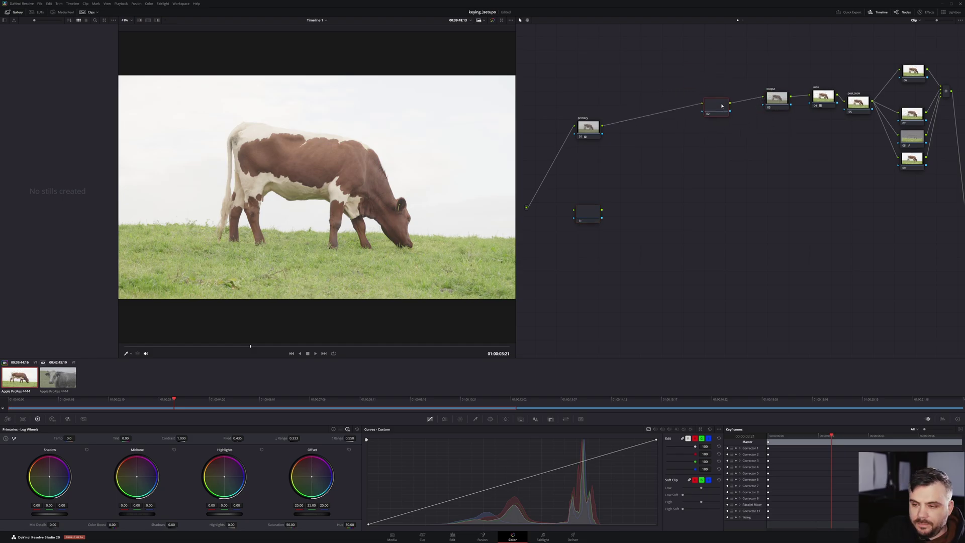
key(alt+p)
key(alt+p)
key(alt+p)
- Connect the source to the loose corrector node and move the tree's final output closer to the last parallel mixer
drag(587, 213, 525, 208)
drag(600, 215, 581, 227)
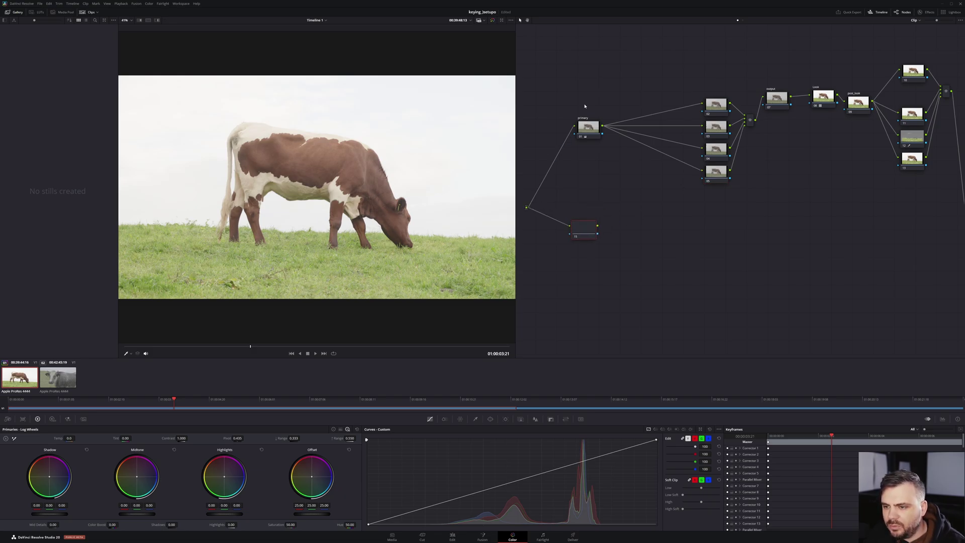
drag(777, 120, 960, 201)
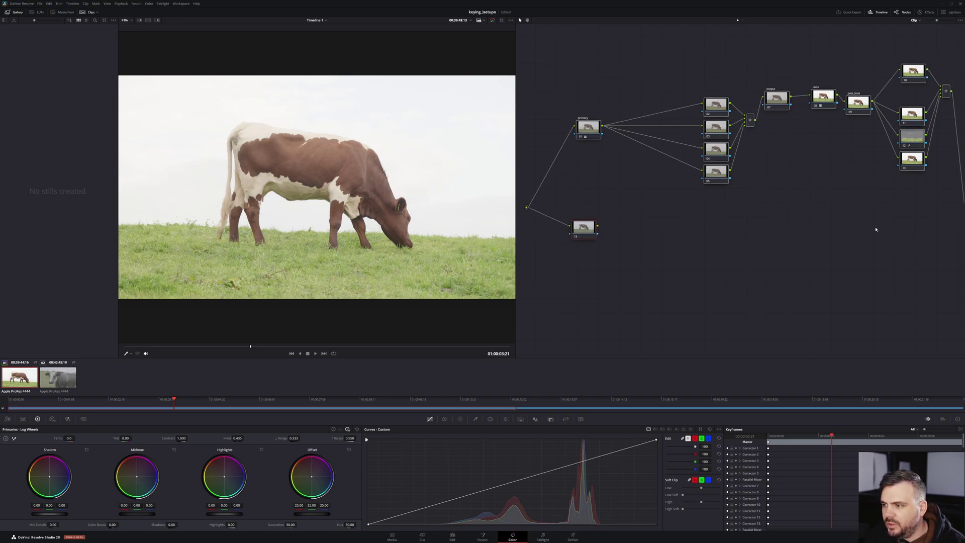
drag(900, 185, 859, 179)
drag(576, 172, 641, 174)
drag(957, 206, 851, 214)
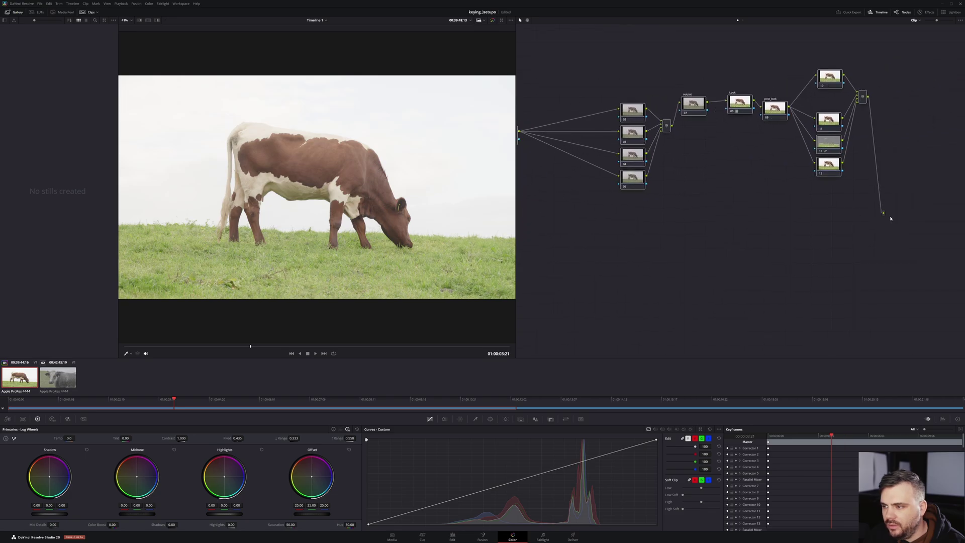
- Label the corrector node below the primary node "prekey" and adjust its position
drag(535, 251, 584, 249)
drag(516, 227, 510, 247)
scroll(557, 224, right, 2)
scroll(532, 242, left, 2)
right_click(509, 248)
click(532, 258)
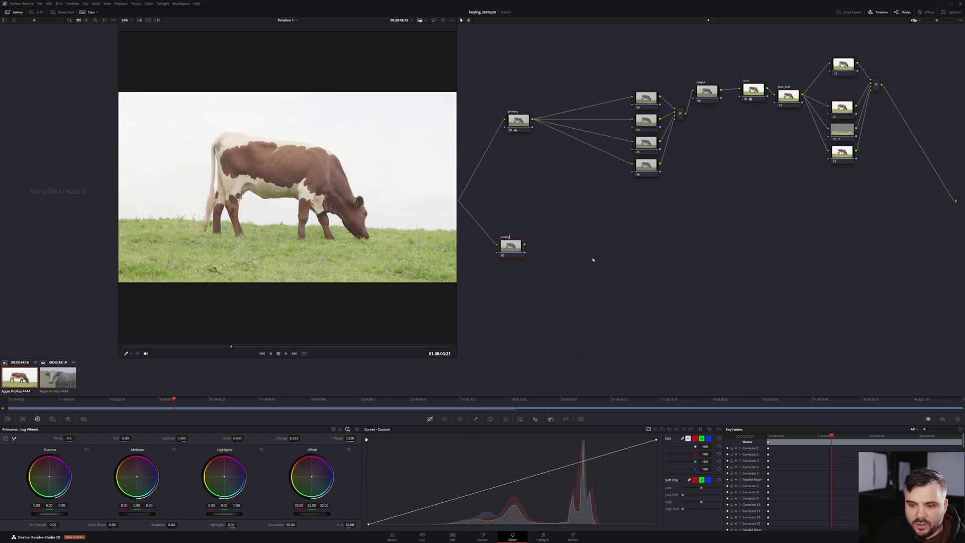
drag(511, 247, 506, 242)
- Apply a LUT to the prekey node and move the node slightly up
right_click(501, 253)
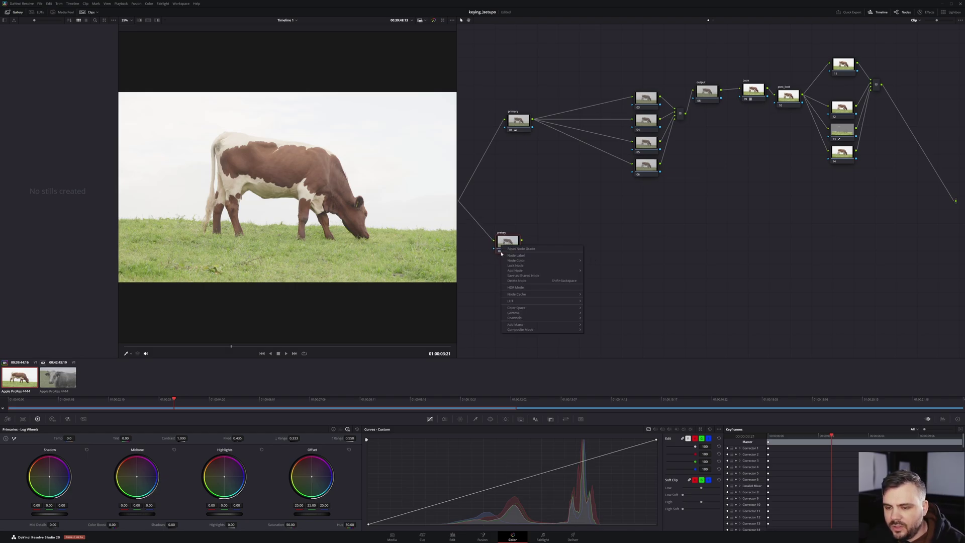
mouse_move(551, 303)
mouse_move(620, 312)
click(656, 311)
drag(509, 247, 518, 235)
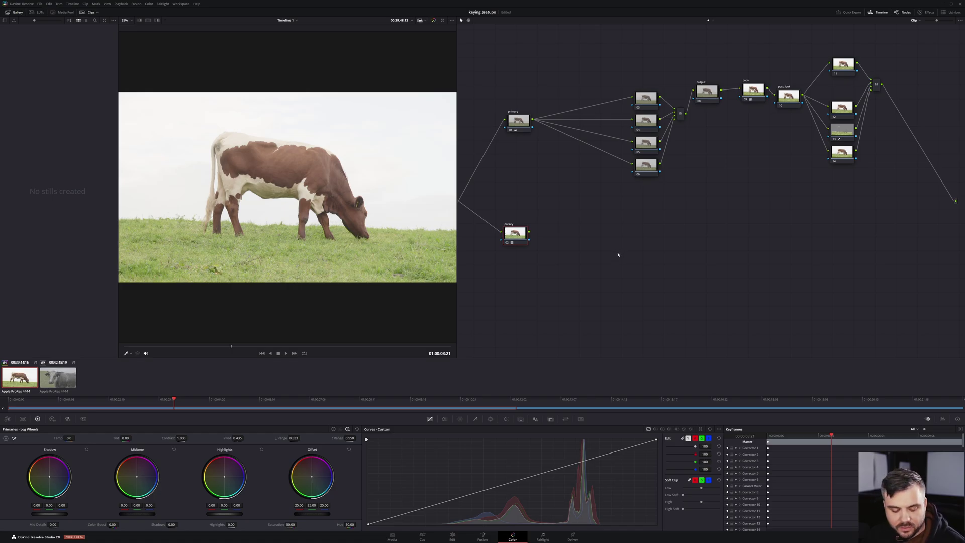
- Add a serial node after the prekey node and space the two apart
key(alt+s)
drag(545, 235, 569, 236)
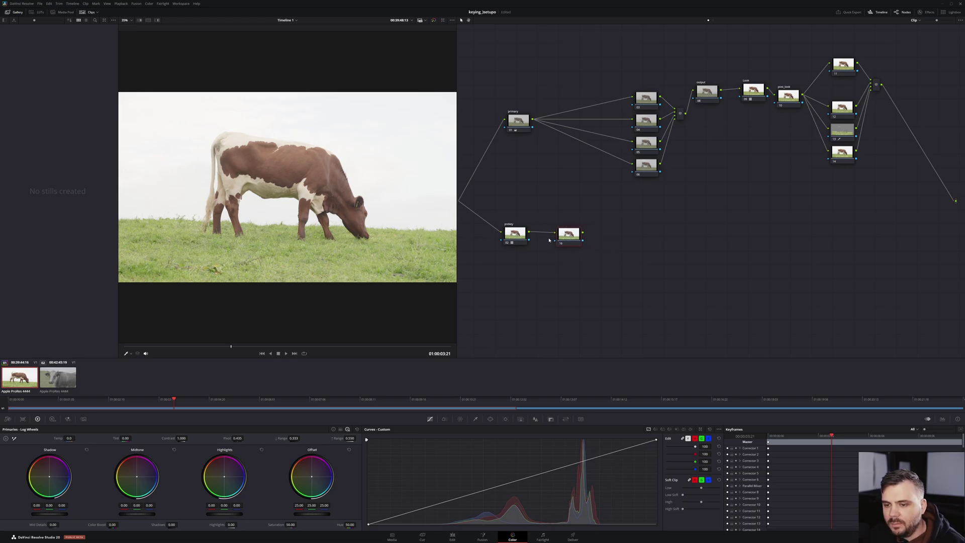
drag(498, 209, 526, 207)
click(543, 235)
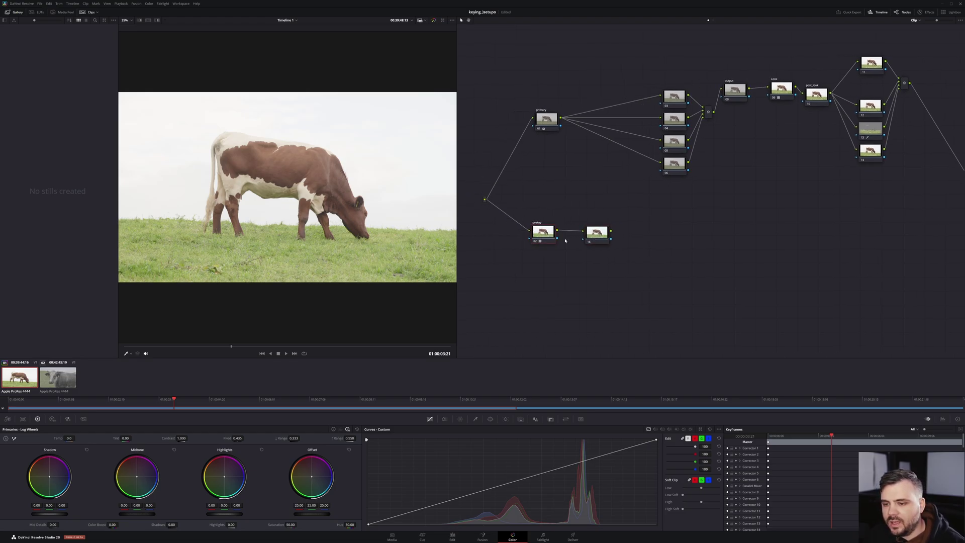
- Key the cow's brown coat on the node after prekey with a 3D qualifier stroke in highlight view
click(157, 20)
drag(543, 232, 592, 235)
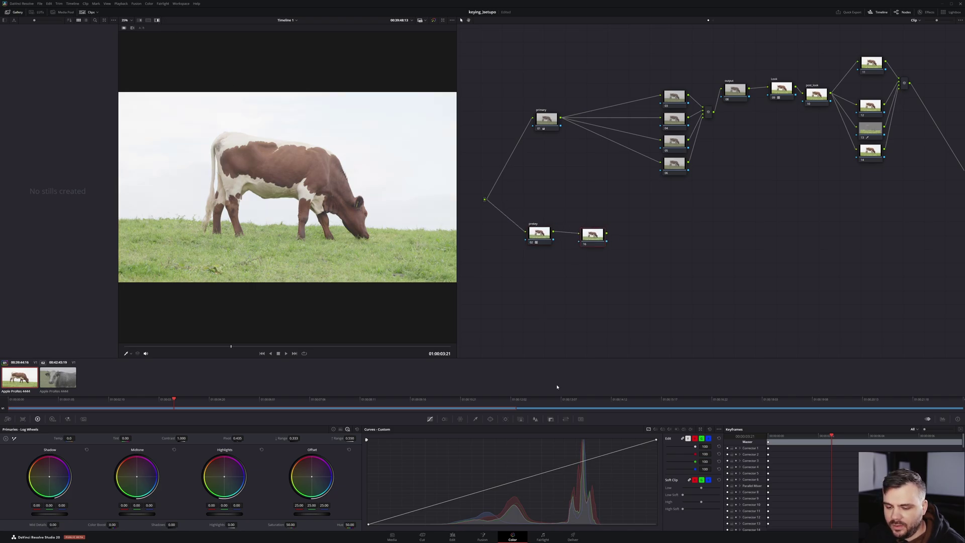
click(475, 419)
click(700, 429)
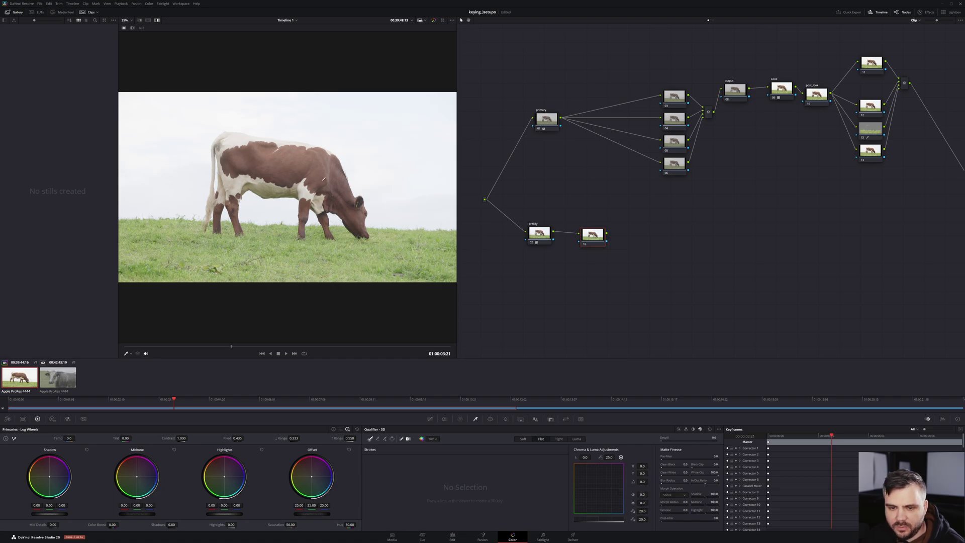
mouse_move(324, 179)
mouse_down()
mouse_move(258, 155)
mouse_move(310, 155)
mouse_move(234, 169)
mouse_move(228, 180)
mouse_move(230, 159)
mouse_move(294, 163)
mouse_move(346, 205)
mouse_move(316, 161)
mouse_move(265, 153)
mouse_move(297, 150)
mouse_move(243, 152)
mouse_up()
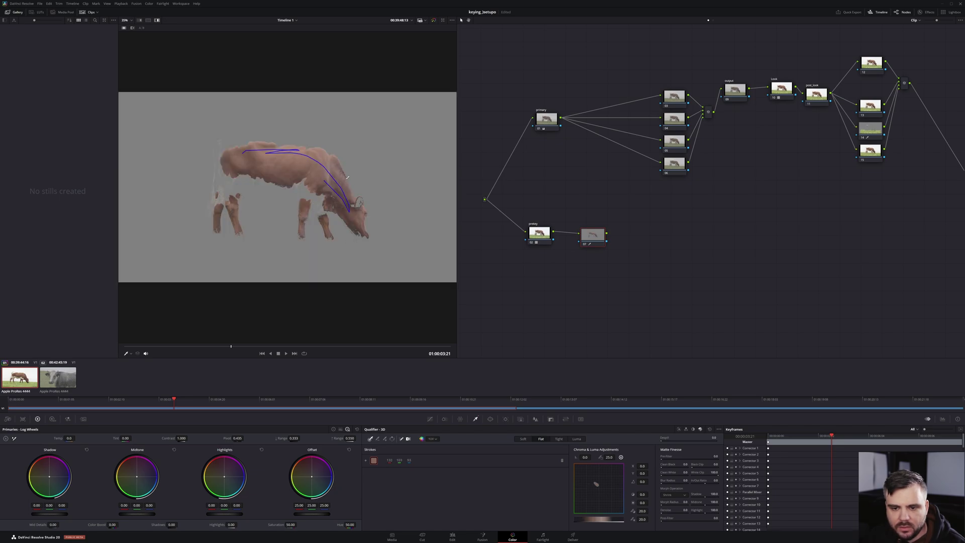
- Connect the cow key node's matte output to the first parallel node's key input, and view the key on that node
drag(595, 241, 580, 240)
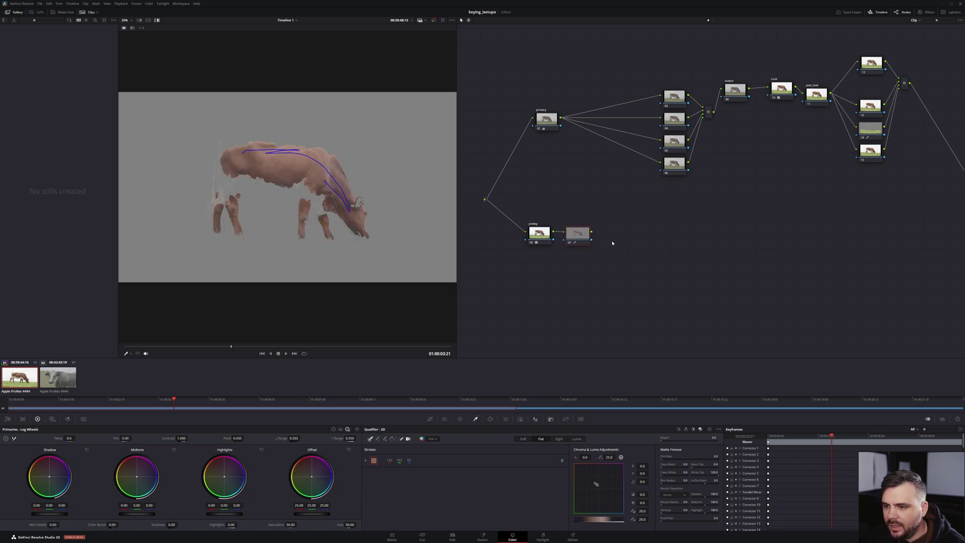
drag(616, 243, 676, 100)
click(676, 100)
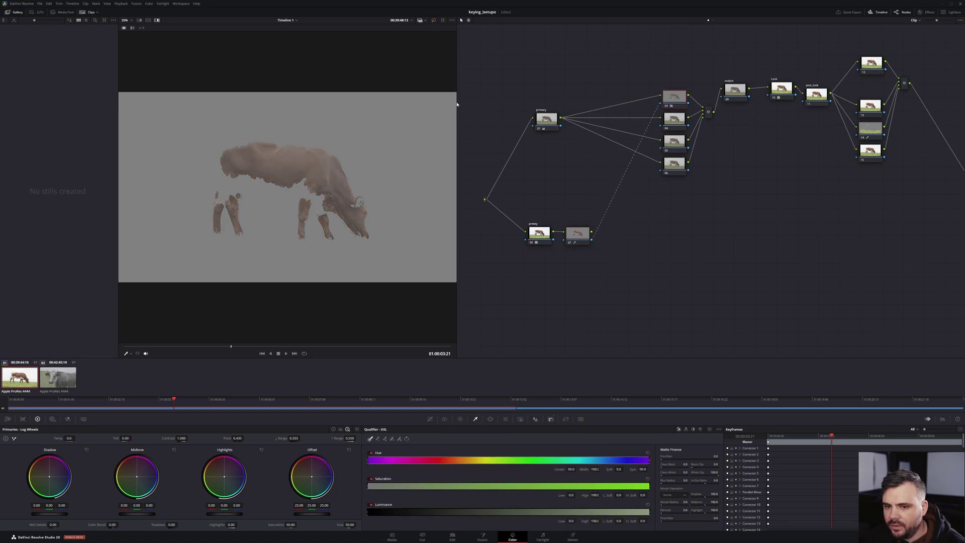
- Turn off the highlight view, reposition the first parallel node and the primary node, and select the cow key node
click(153, 20)
drag(672, 96, 673, 88)
drag(542, 126, 547, 122)
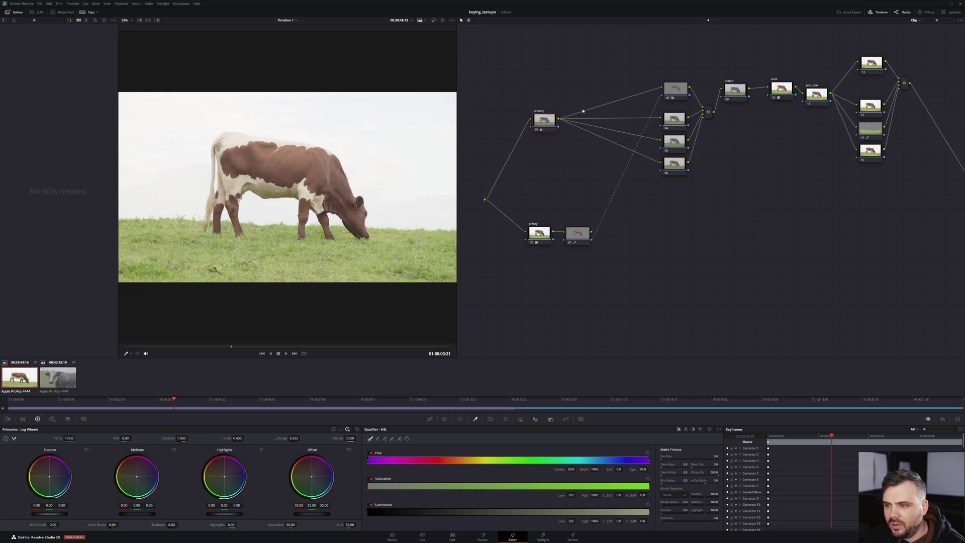
click(583, 234)
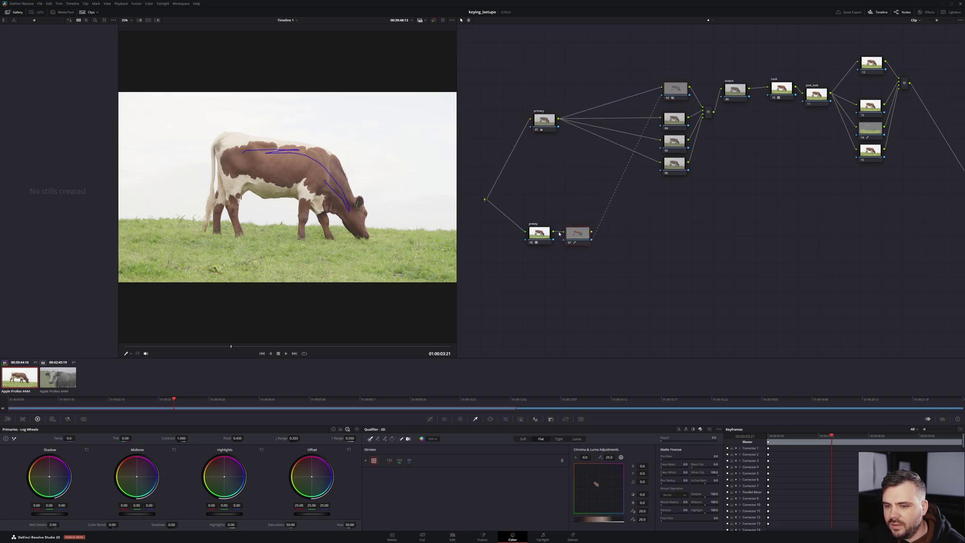
- Set the first parallel node's hue to 67 to turn the cow purple, and raise the primary node's offset to 31.65
click(542, 123)
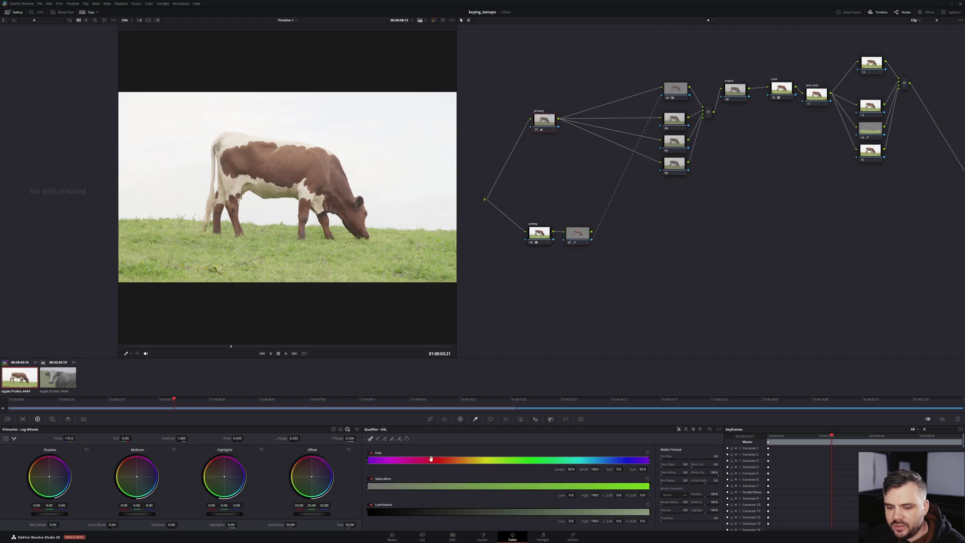
click(676, 88)
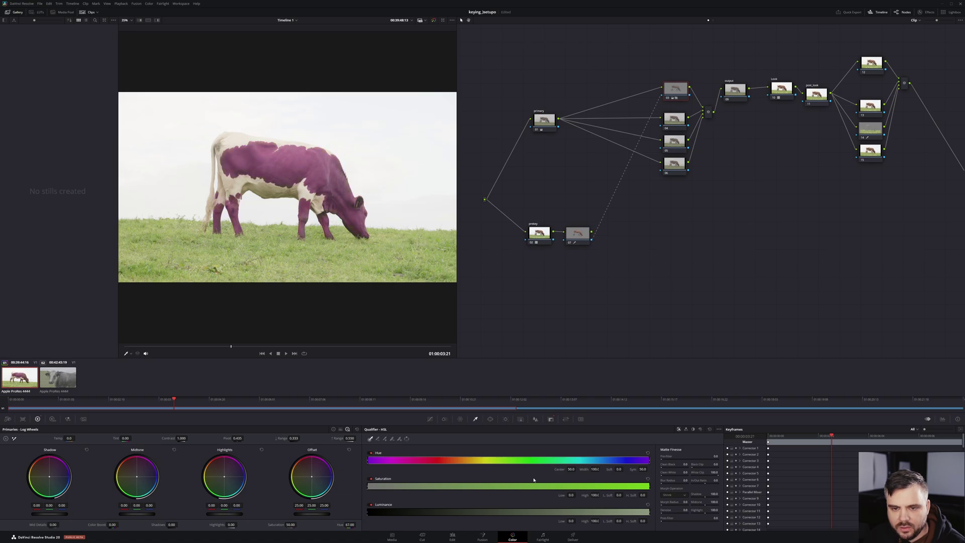
click(553, 126)
mouse_move(323, 514)
mouse_down()
mouse_move(291, 514)
mouse_move(339, 514)
mouse_move(311, 514)
mouse_move(324, 514)
mouse_up()
- Compare the cow key node and the primary node in highlight view to check how independent the key is
click(583, 232)
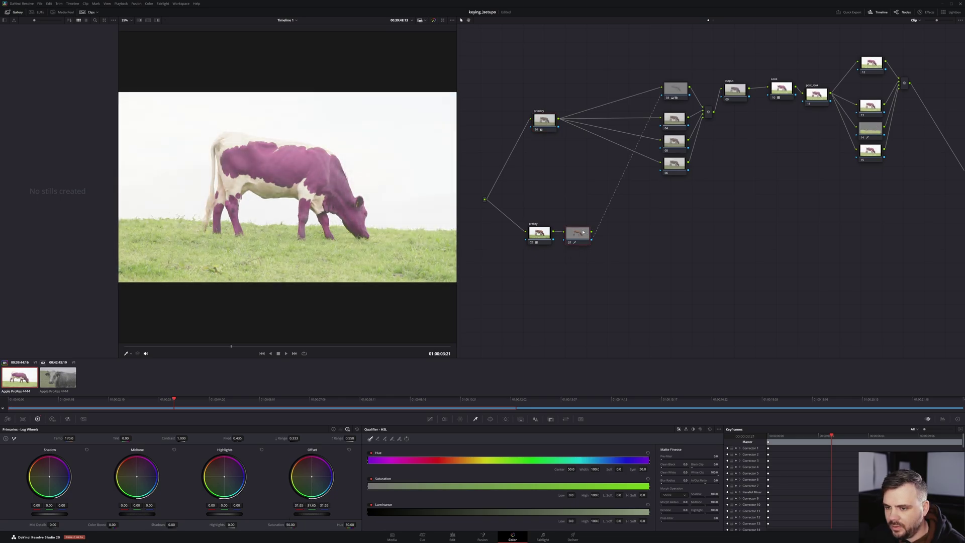
click(582, 232)
click(157, 20)
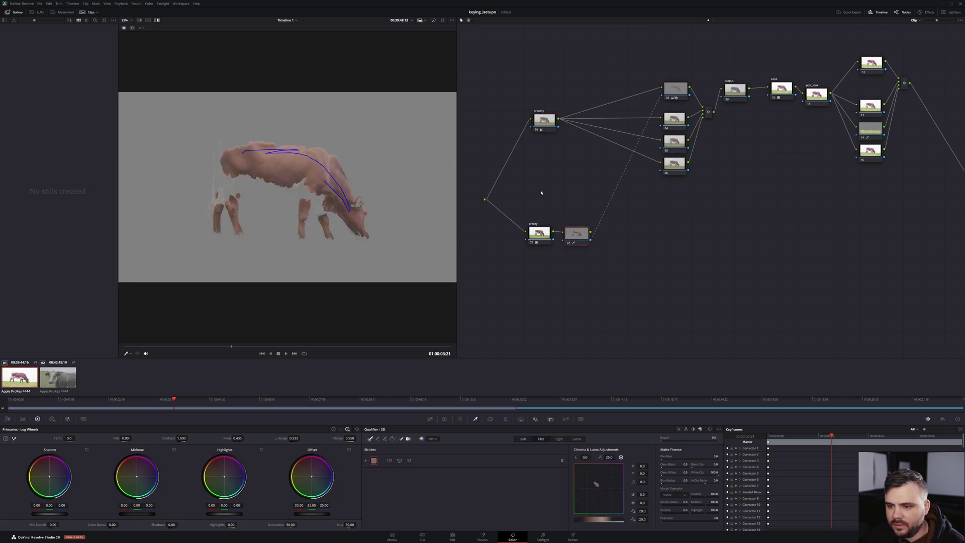
click(551, 131)
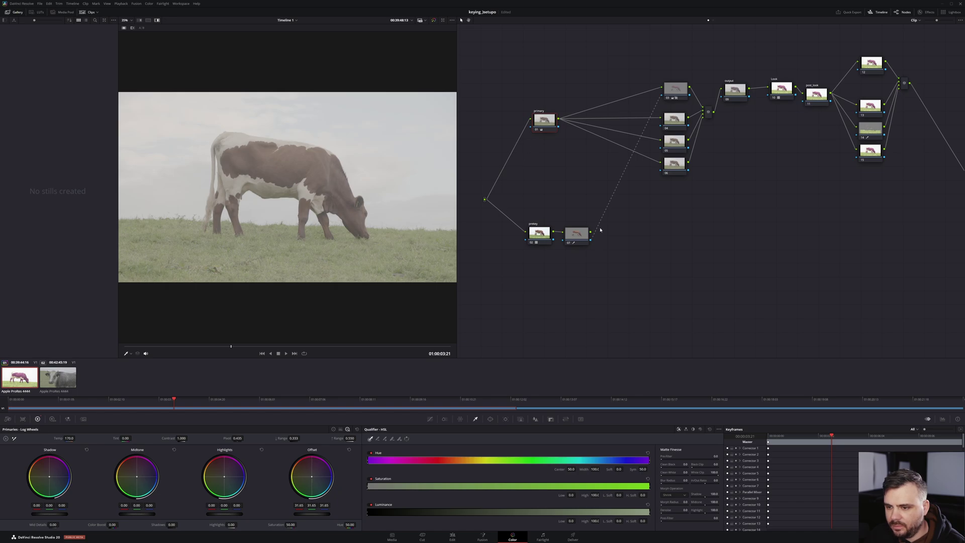
click(157, 21)
click(538, 233)
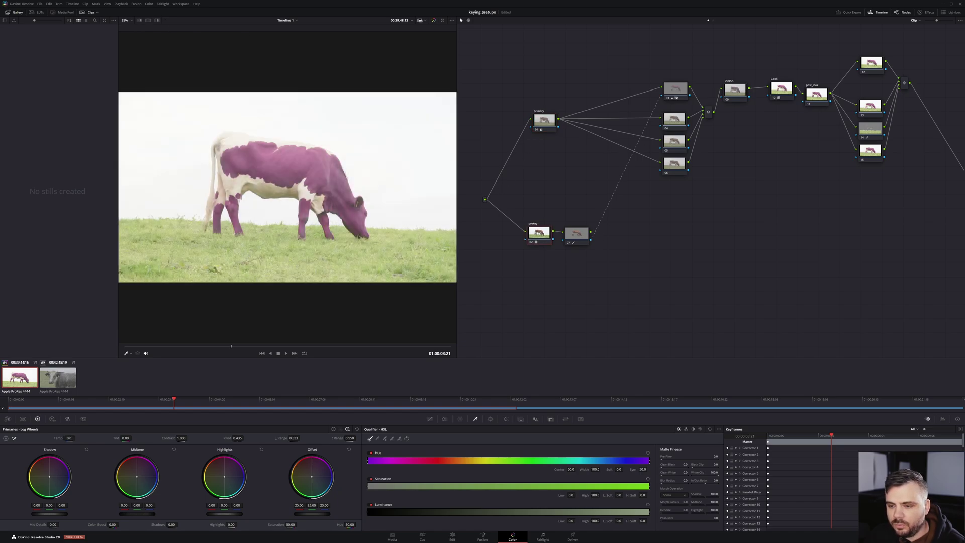
- Add a parallel node beneath the cow key node and remove the parallel mixer that comes with it
click(583, 235)
key(alt+p)
key(Delete)
click(572, 266)
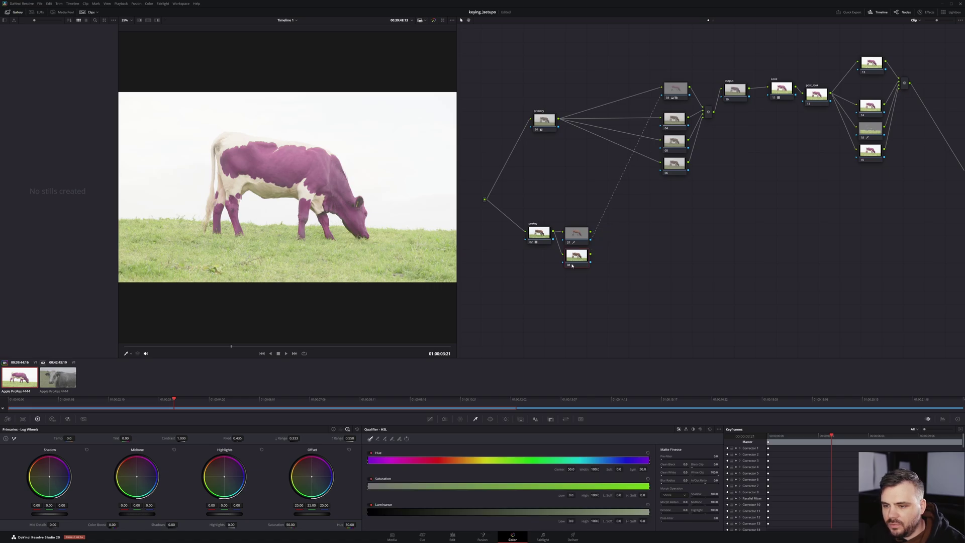
key(alt+p)
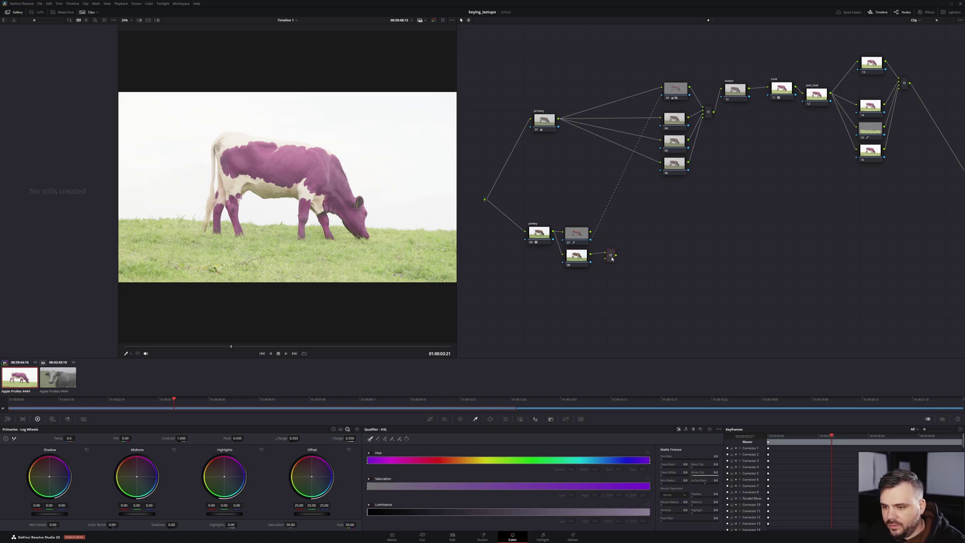
key(Delete)
- Add a third corrector node fed by the prekey node and line it up below the other two key nodes
drag(576, 256, 576, 256)
right_click(586, 294)
click(648, 306)
mouse_move(569, 290)
mouse_down()
mouse_move(553, 232)
mouse_move(582, 292)
mouse_up()
drag(576, 256, 578, 255)
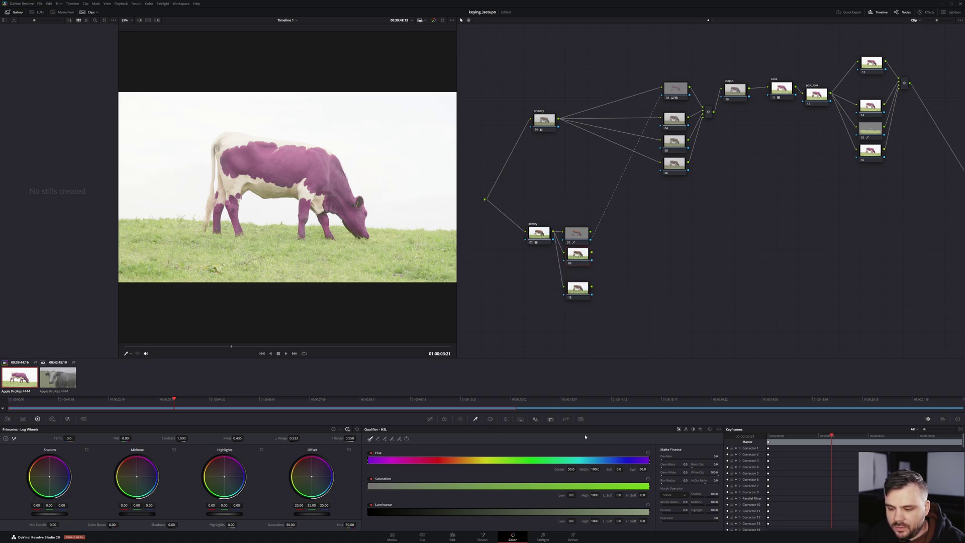
- Key the grass on the second key node with a 3D qualifier stroke, and exclude the cow's white belly with subtract strokes
click(700, 430)
mouse_move(421, 260)
mouse_down()
mouse_move(206, 265)
mouse_move(220, 260)
mouse_up()
click(377, 438)
mouse_move(286, 188)
mouse_down()
mouse_move(260, 192)
mouse_move(220, 178)
mouse_up()
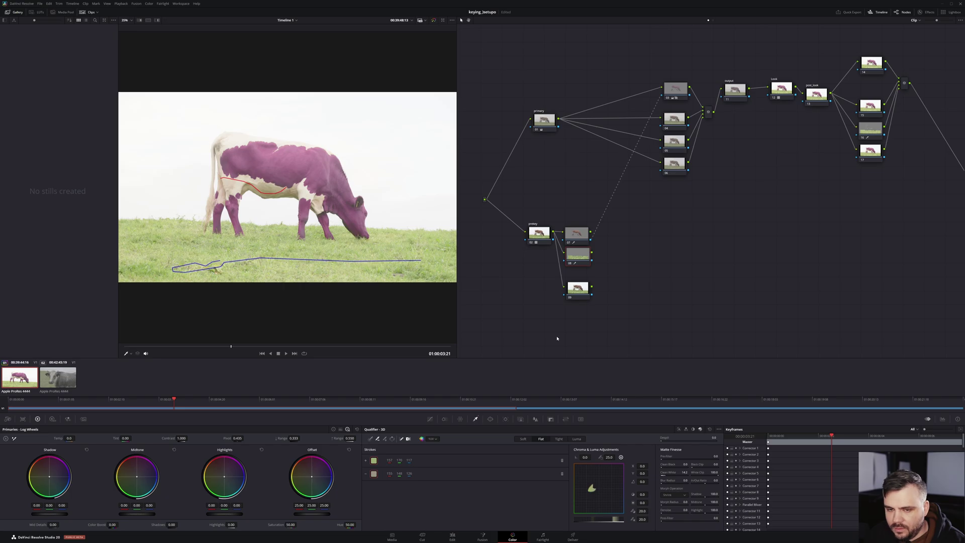
click(157, 20)
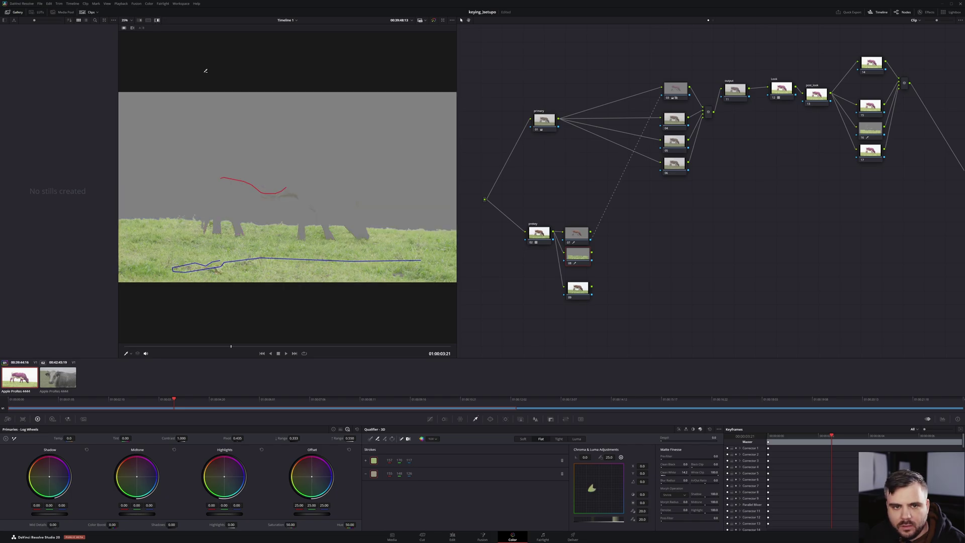
drag(294, 194, 290, 193)
click(157, 21)
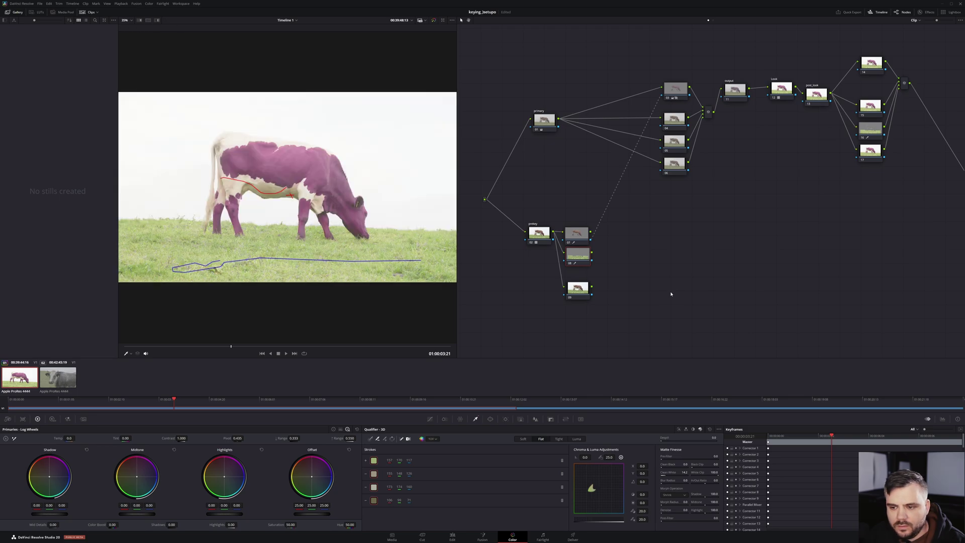
- Label the grass key node "grass" and the cow key node "cow_skin"
drag(578, 255, 578, 257)
right_click(579, 254)
click(596, 265)
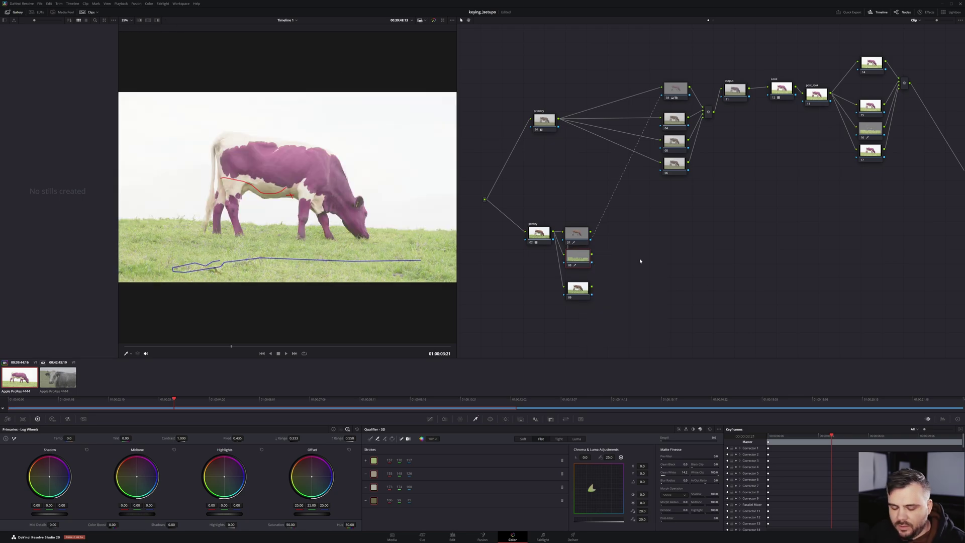
text(gre)
drag(582, 236, 584, 229)
right_click(585, 232)
click(596, 242)
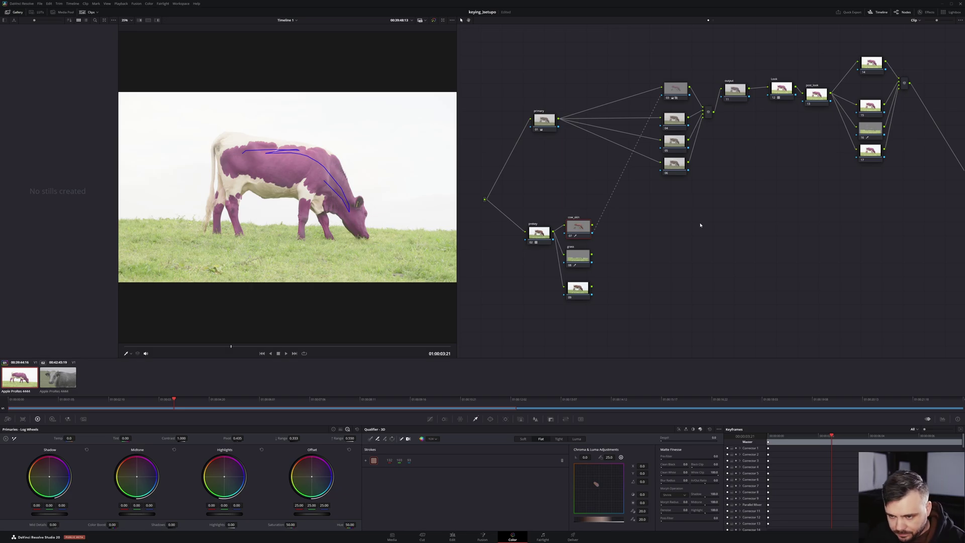
- Add a new corrector node below the prekey node and connect it directly to the source input
drag(577, 297, 577, 291)
right_click(525, 278)
mouse_move(540, 290)
click(590, 290)
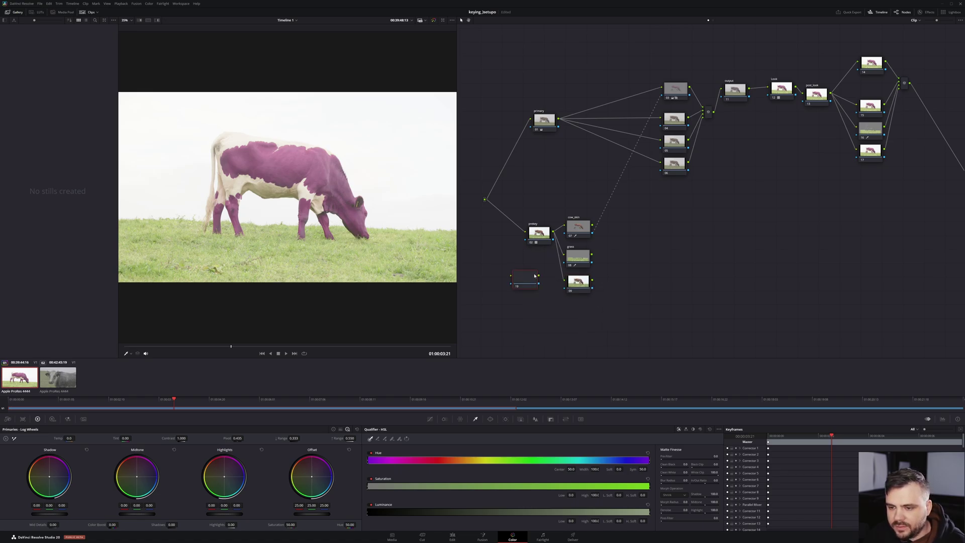
drag(526, 279, 485, 200)
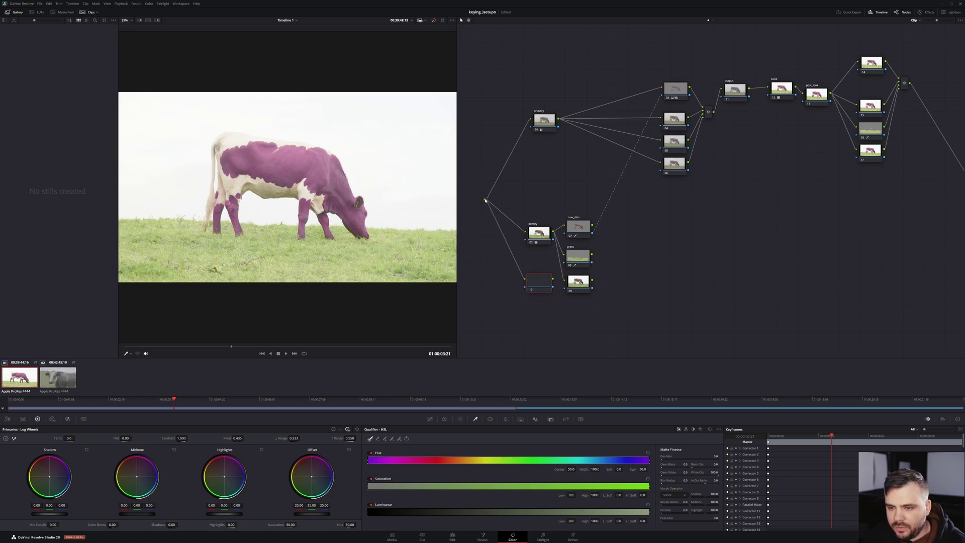
- Apply the Arri Alexa LogC to Rec709 LUT to the new node below prekey
right_click(539, 288)
mouse_move(578, 344)
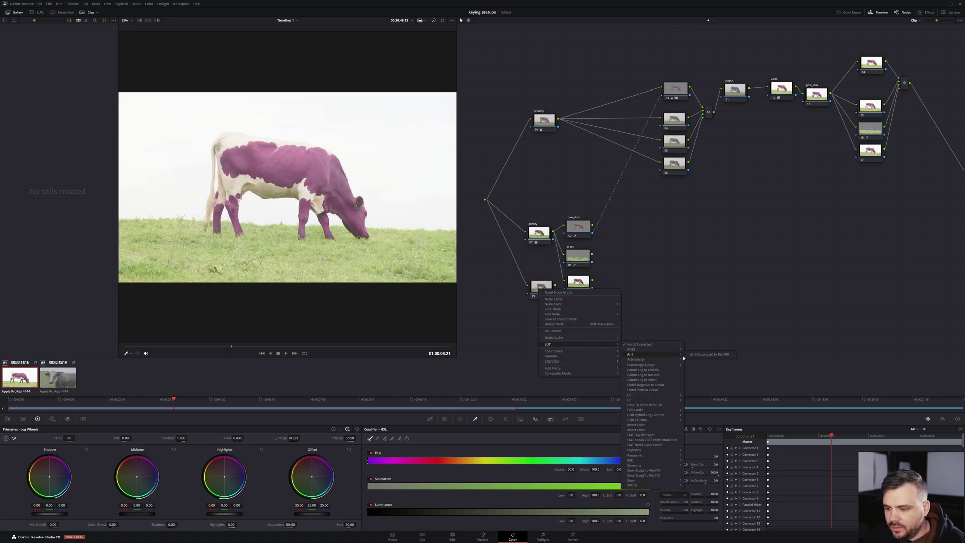
click(702, 354)
drag(544, 289, 543, 290)
- Lower the new node's offset to -24.75 in highlight view to bring out the sky, and move the node farther down
key(shift+h)
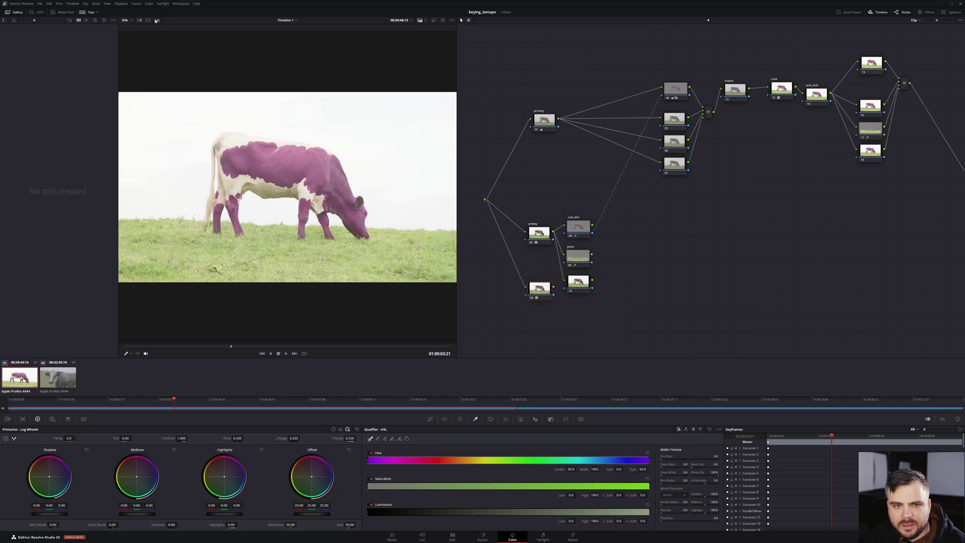
drag(536, 295, 532, 304)
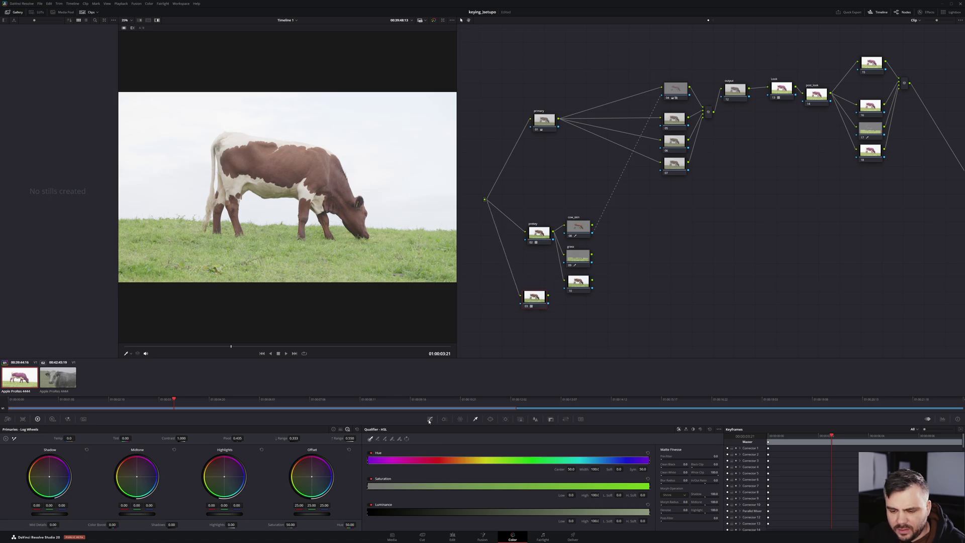
drag(311, 513, 289, 513)
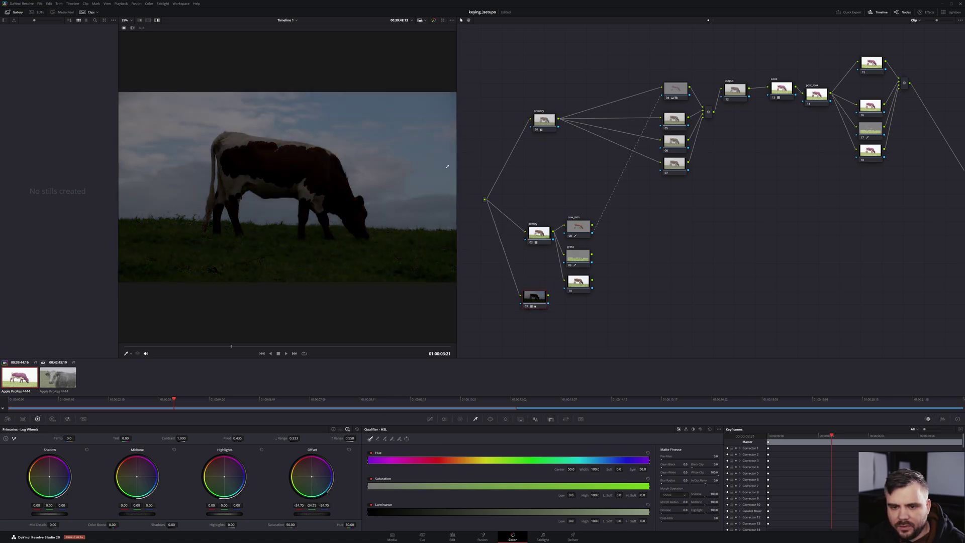
scroll(296, 167, down, 1)
drag(534, 296, 536, 321)
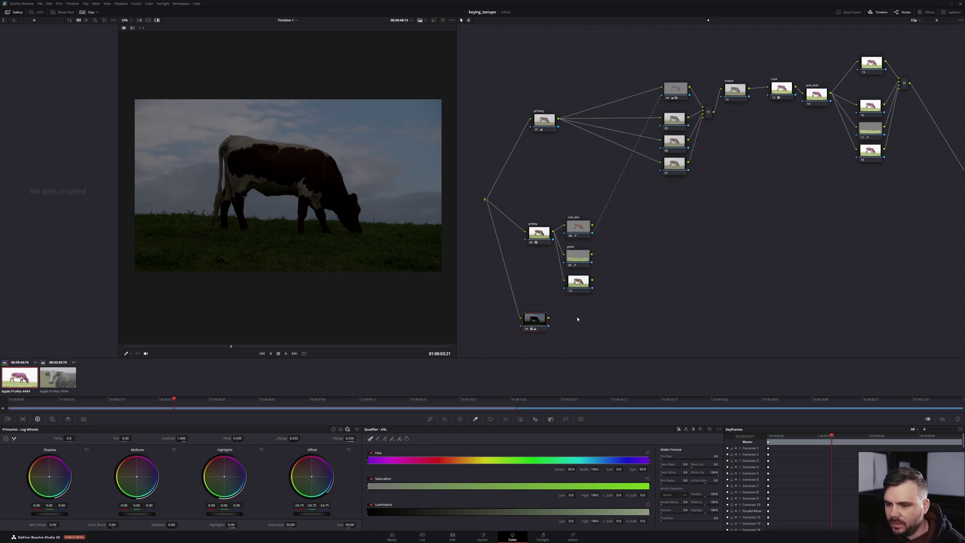
drag(540, 319, 541, 322)
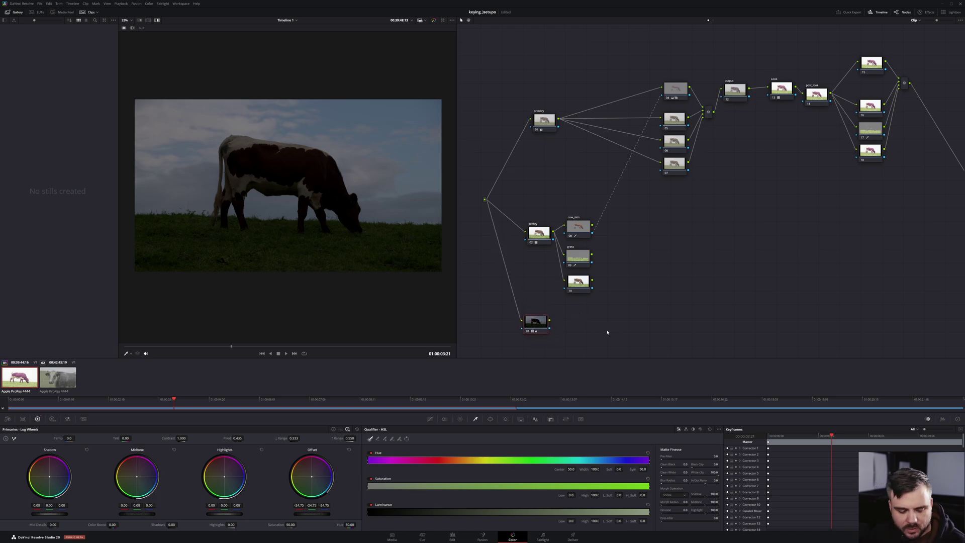
key(alt+p)
drag(569, 325, 572, 334)
key(Delete)
- Add a serial node after the darkened node and key the sky around the cow with a 3D qualifier stroke
click(533, 325)
key(alt+s)
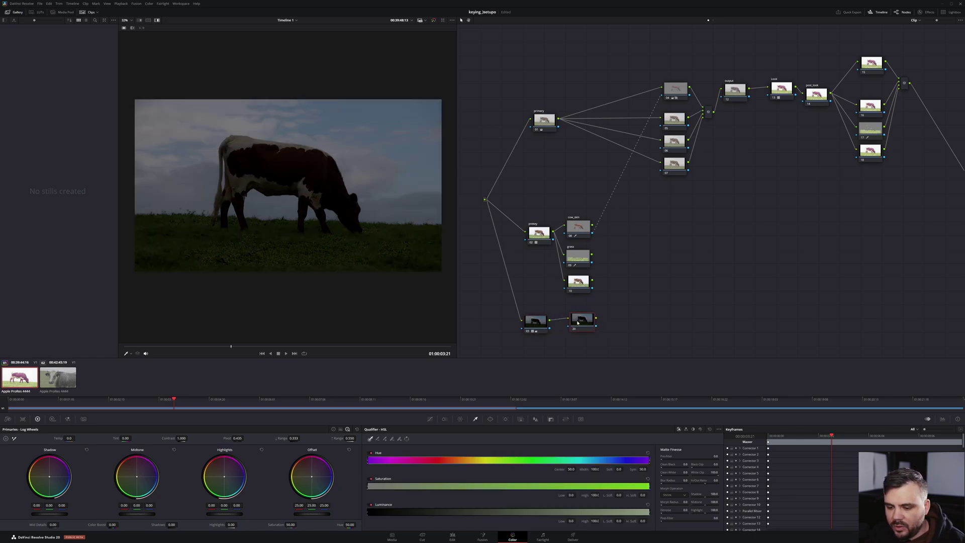
click(700, 429)
mouse_move(396, 164)
mouse_down()
mouse_move(321, 118)
mouse_move(194, 117)
mouse_move(167, 145)
mouse_move(171, 173)
mouse_move(195, 198)
mouse_up()
click(158, 22)
- Label the sky key node "sky"
drag(594, 328, 587, 325)
right_click(589, 324)
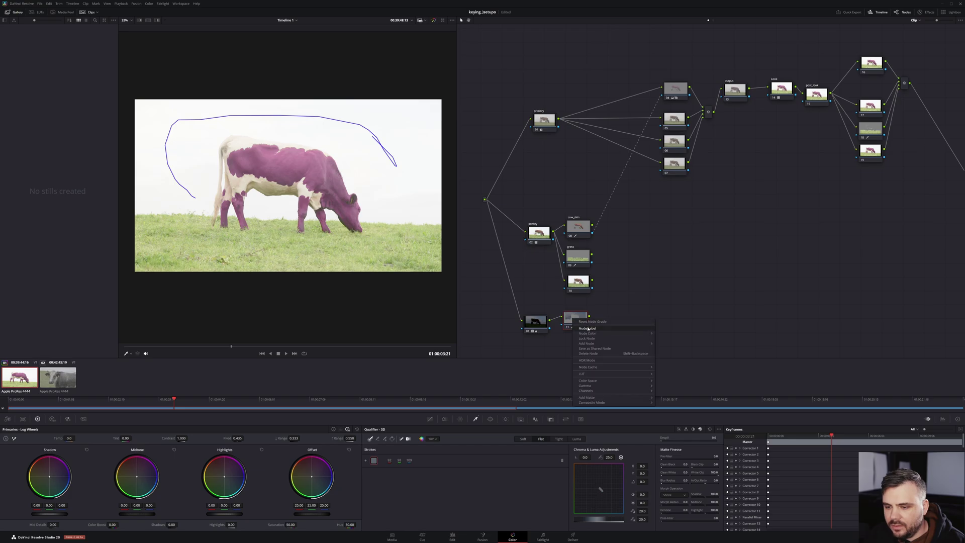
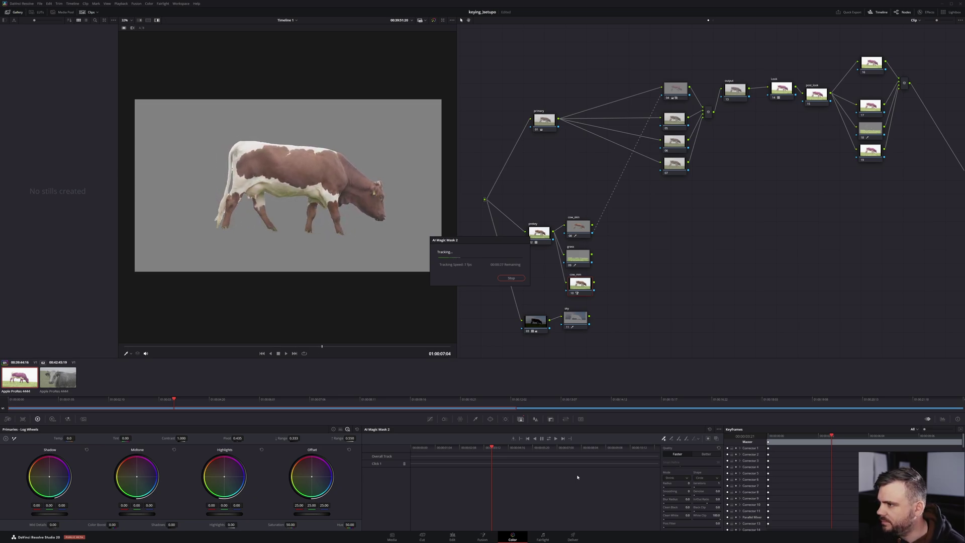
- Connect the magic mask node's matte to the second parallel node's key input and the sky node's matte to the fourth's
drag(578, 287, 573, 288)
drag(308, 345, 124, 352)
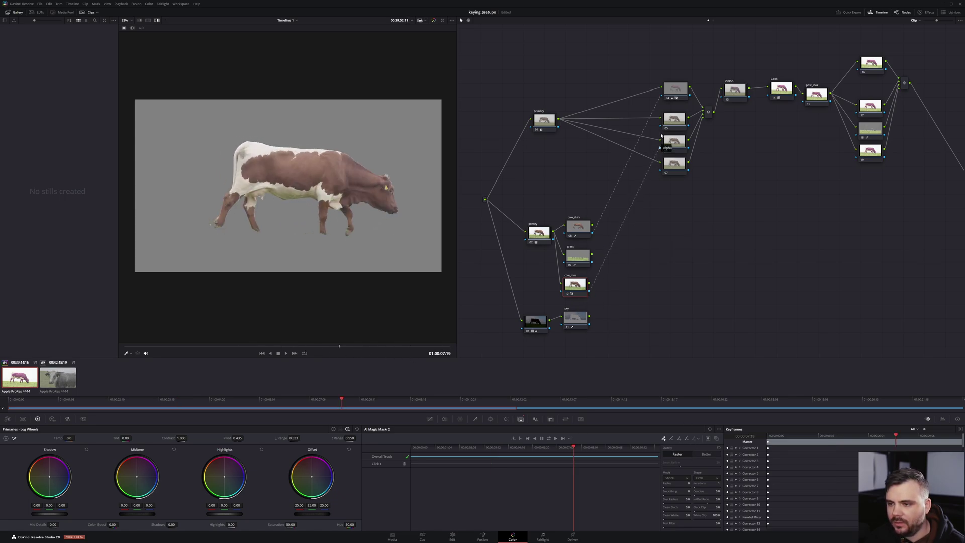
key(ctrl+d)
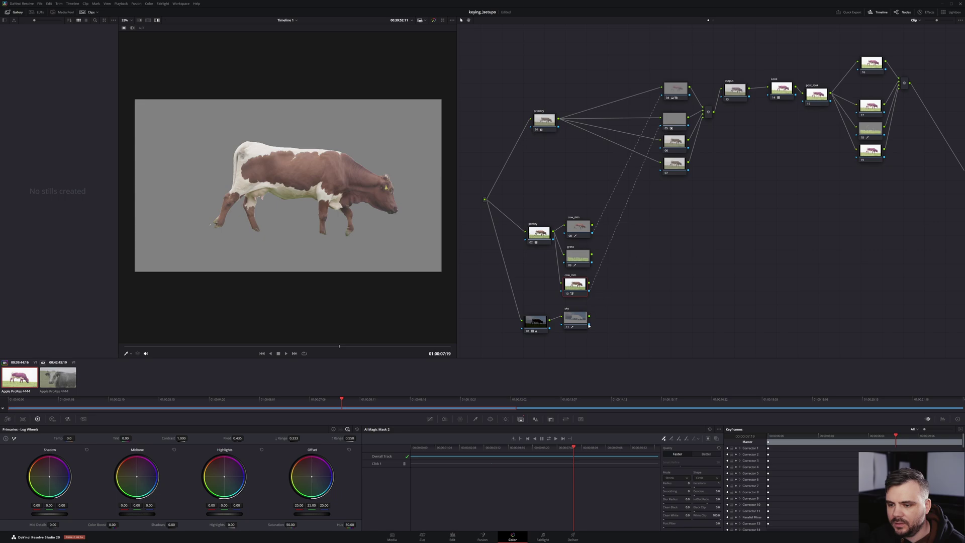
click(667, 173)
- Add a fifth parallel node and connect the grass node's matte to its key input
drag(583, 234, 582, 253)
click(685, 162)
key(alt+p)
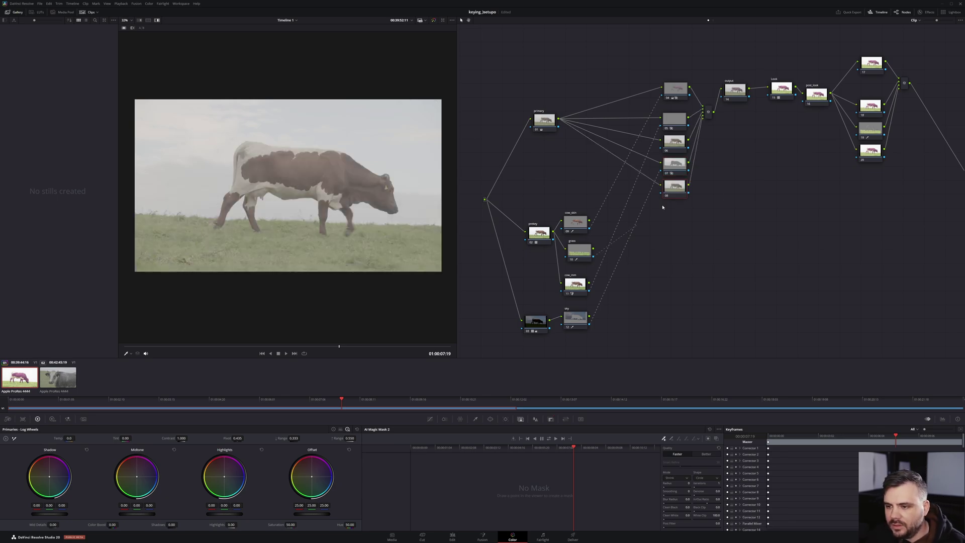
drag(662, 205, 661, 192)
- Rearrange the key nodes so the magic mask node sits between cow_skin and grass
drag(578, 249, 581, 283)
drag(579, 231, 581, 248)
mouse_move(583, 286)
mouse_down()
mouse_move(584, 278)
mouse_move(581, 286)
mouse_up()
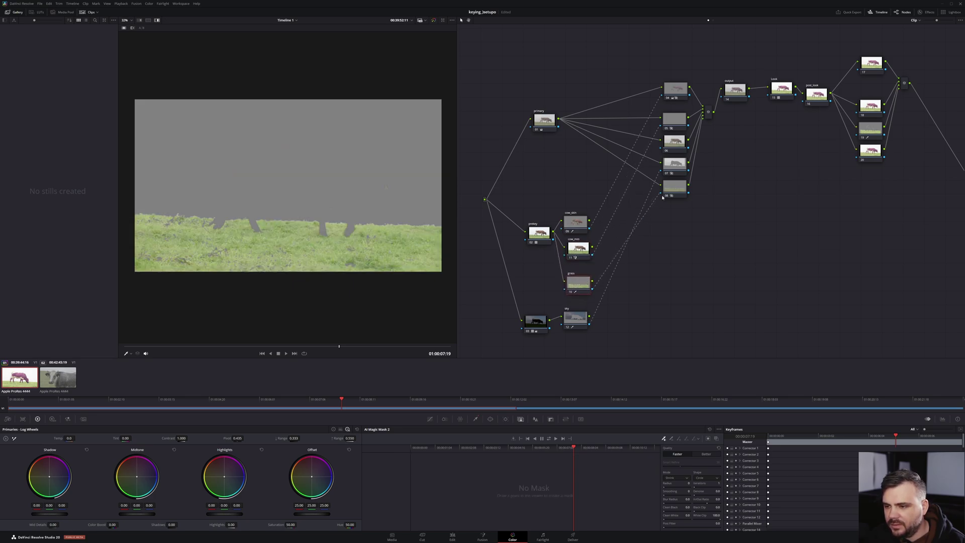
- Delete the old grass qualifier node after post_look and move the lowest node up into its place
drag(702, 263, 637, 270)
drag(804, 158, 803, 184)
click(804, 138)
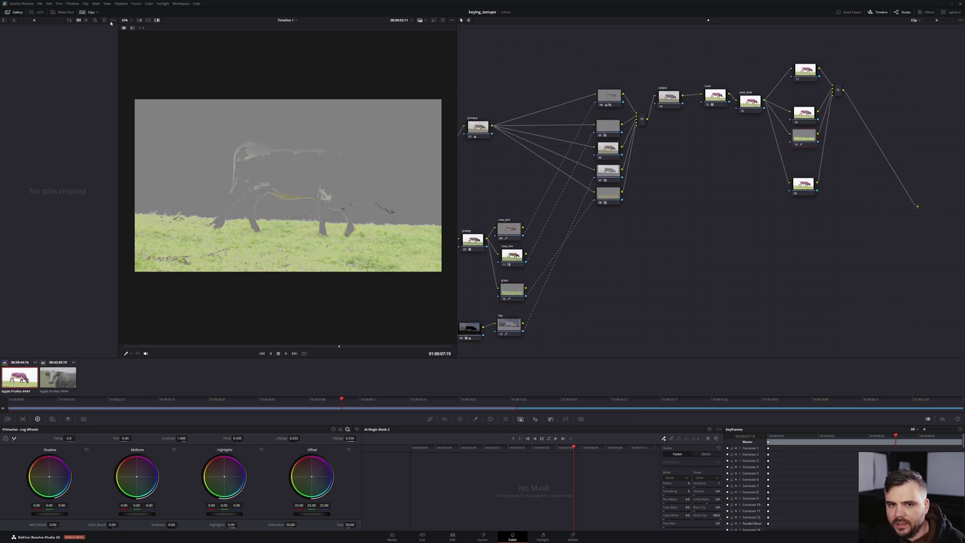
click(157, 20)
key(Delete)
drag(802, 184, 806, 155)
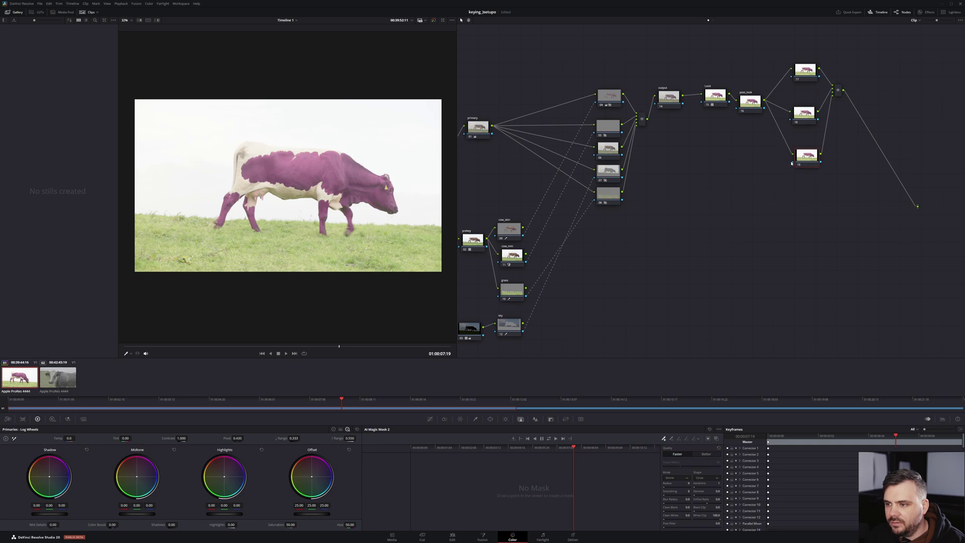
- Connect the grass node's matte to the key input of the lowest parallel node after post_look
drag(624, 281, 526, 296)
drag(663, 314, 696, 278)
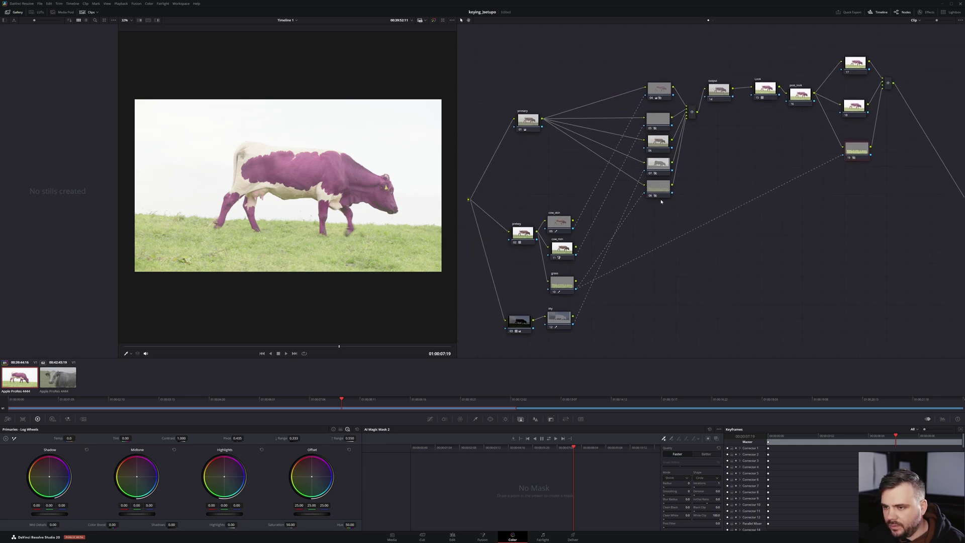
drag(515, 57, 765, 171)
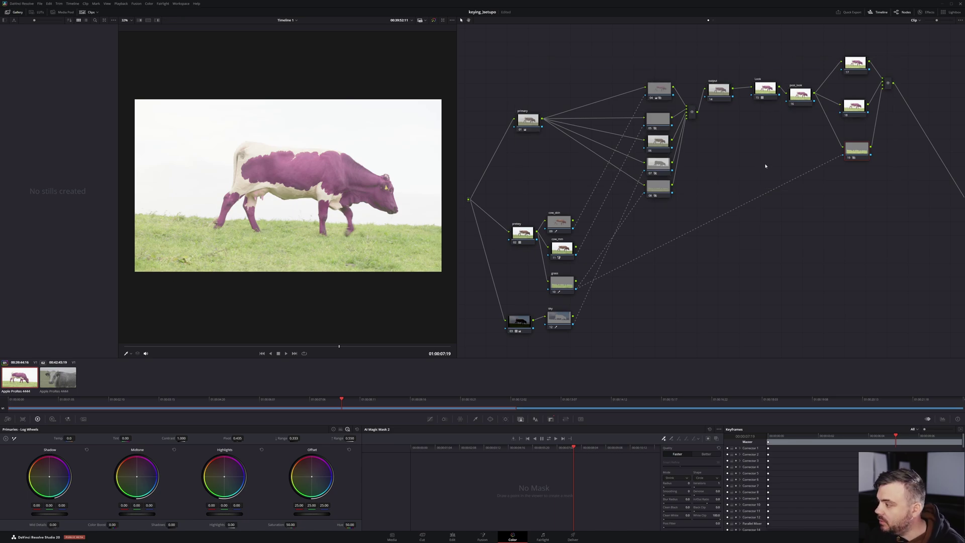
- Add a serial node between the source input and the prekey node
drag(628, 319, 673, 296)
click(612, 260)
mouse_move(567, 210)
mouse_down()
mouse_move(564, 245)
mouse_move(550, 202)
mouse_up()
key(shift+s)
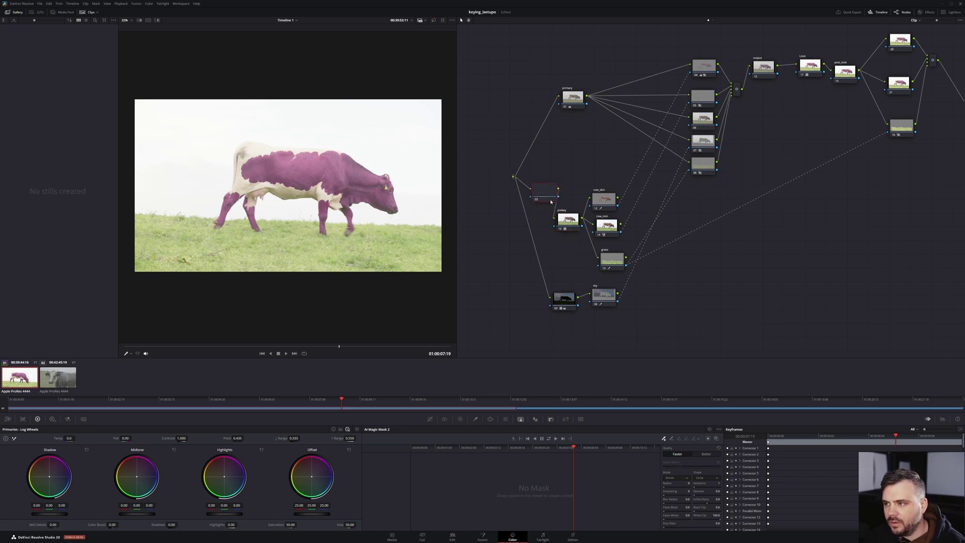
- Search the effects library for a denoise effect, broadening the search term to "de"
click(926, 13)
text(denois)
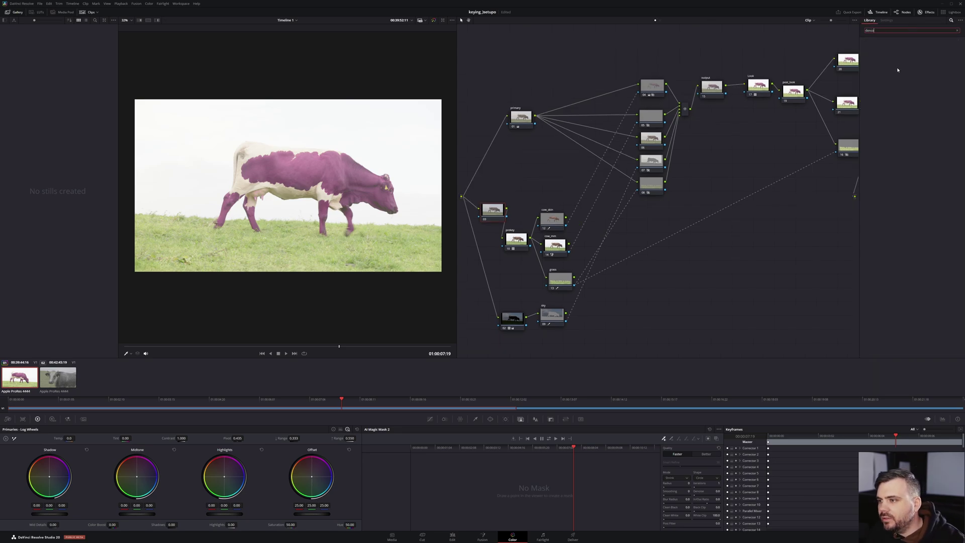
key(BackSpace)
key(BackSpace)
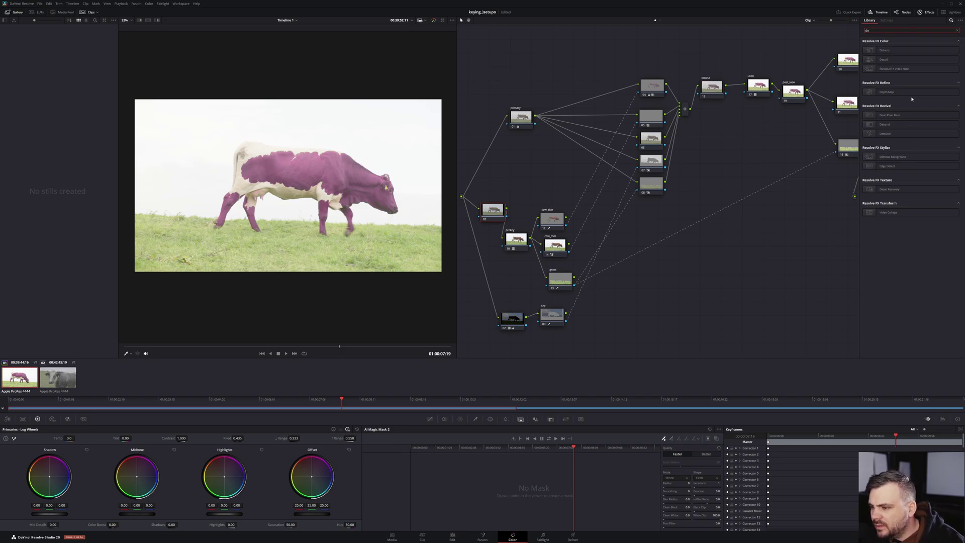
key(BackSpace)
key(BackSpace)
text(de)
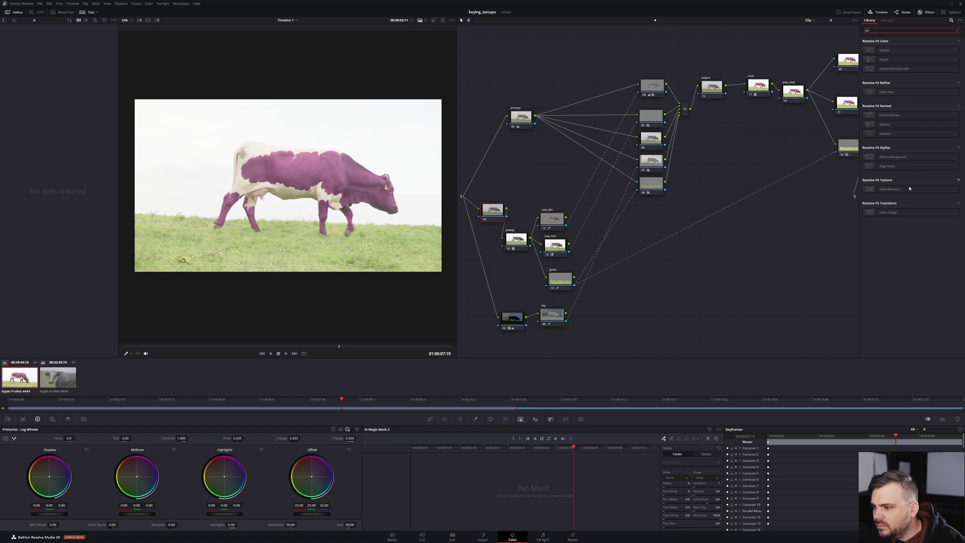
- Try spatial noise reduction with luma and chroma thresholds of about 64 on the node before prekey, and delete that node
click(81, 420)
drag(485, 210, 487, 210)
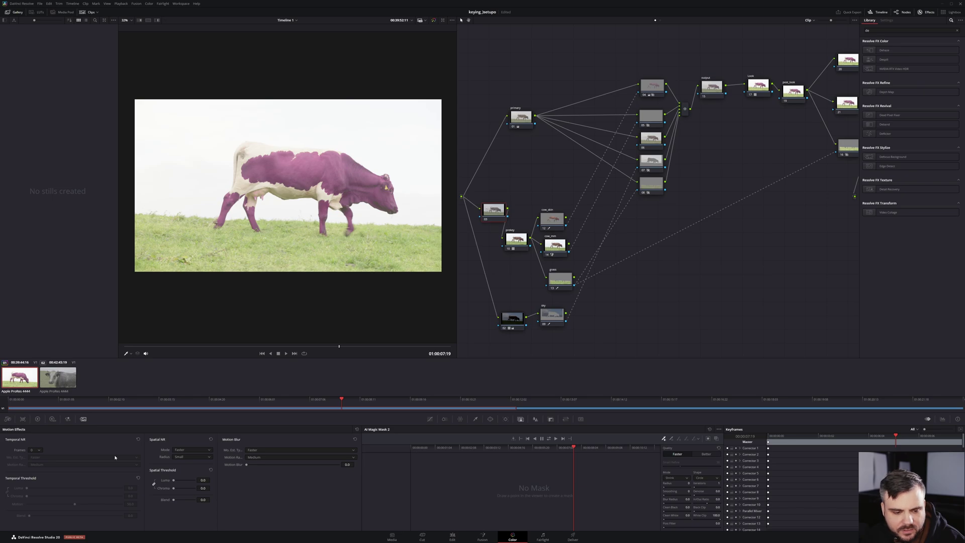
drag(173, 480, 188, 482)
drag(490, 221, 492, 222)
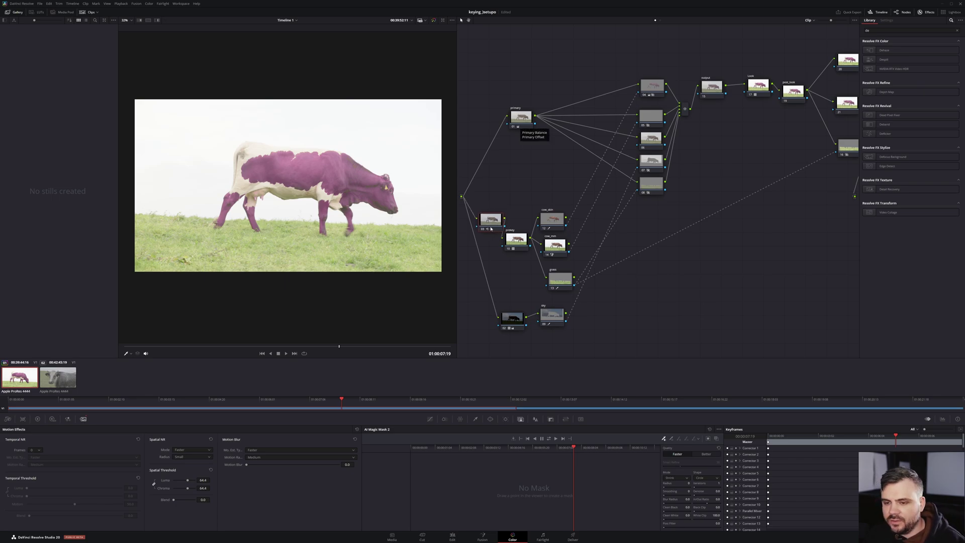
key(Delete)
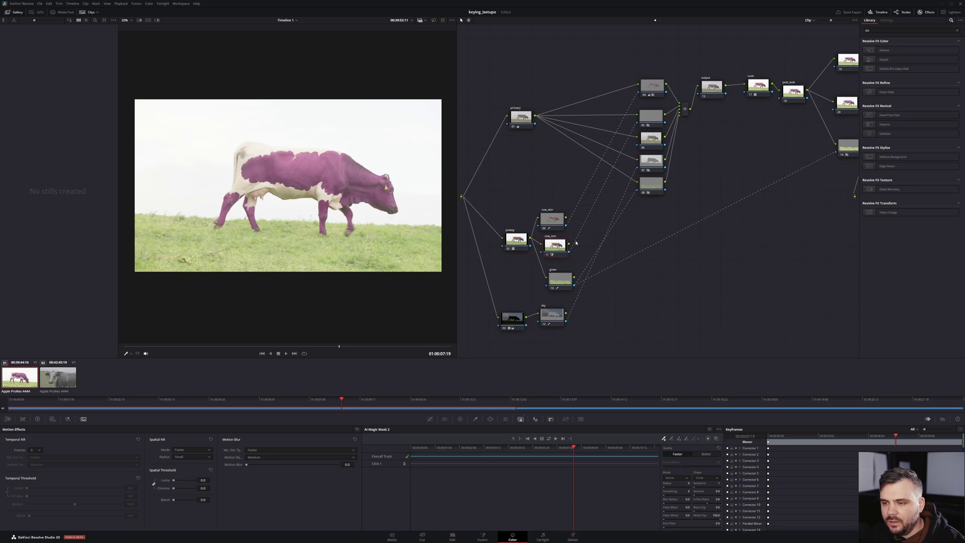
- Shift the hue of the lowest parallel node to 84 to turn the grass pink
drag(662, 212, 689, 200)
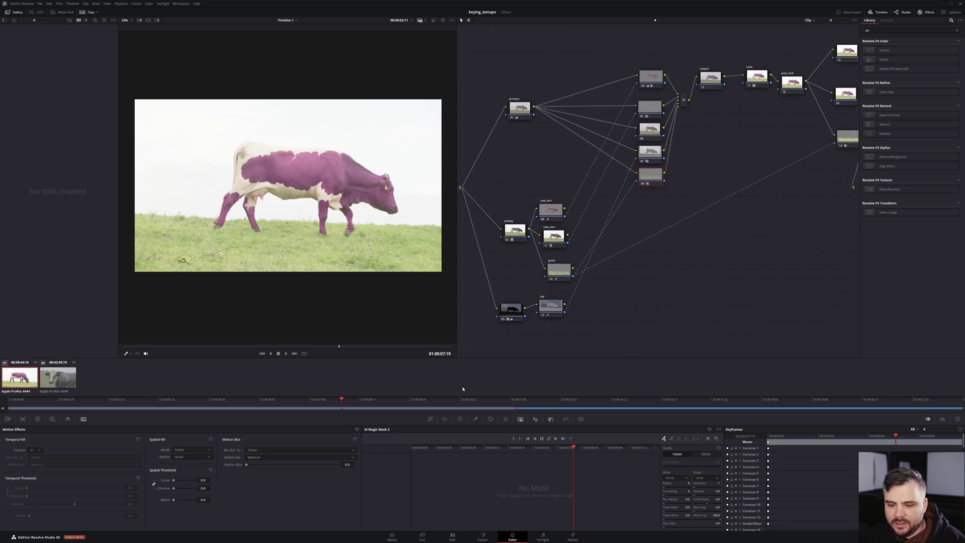
click(431, 419)
drag(460, 497, 475, 509)
right_click(472, 511)
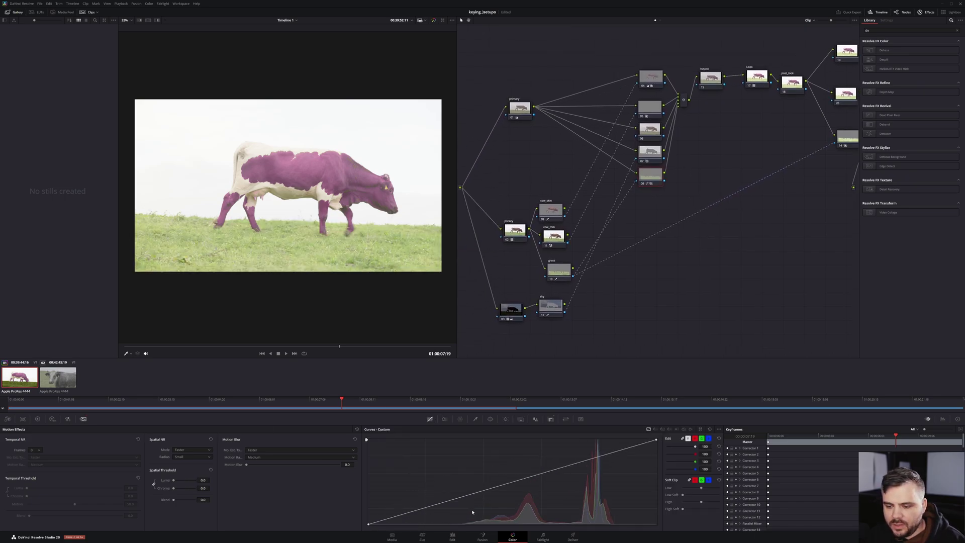
click(36, 419)
drag(352, 524, 427, 480)
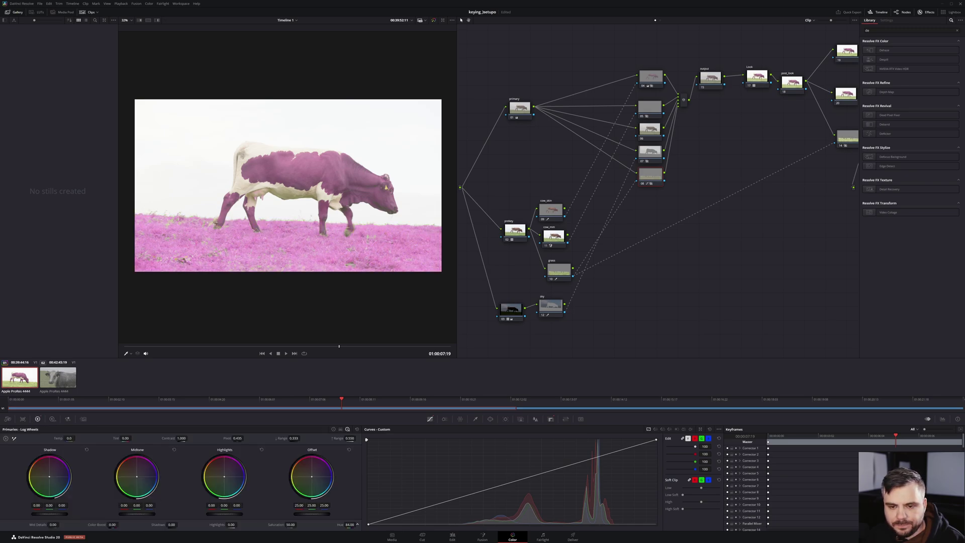
- Lower the highlights of the fourth parallel node to -0.78 to darken the sky
click(644, 128)
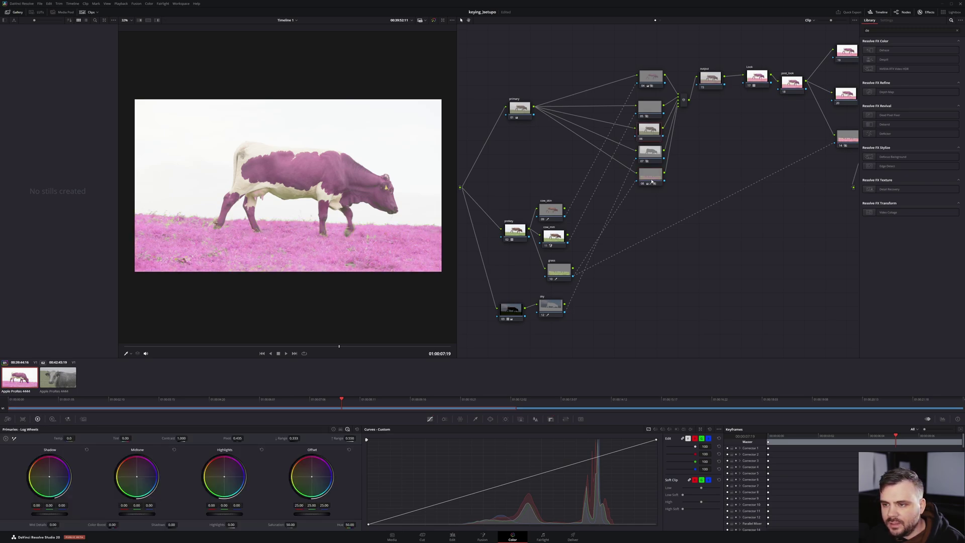
drag(648, 127, 651, 129)
click(650, 150)
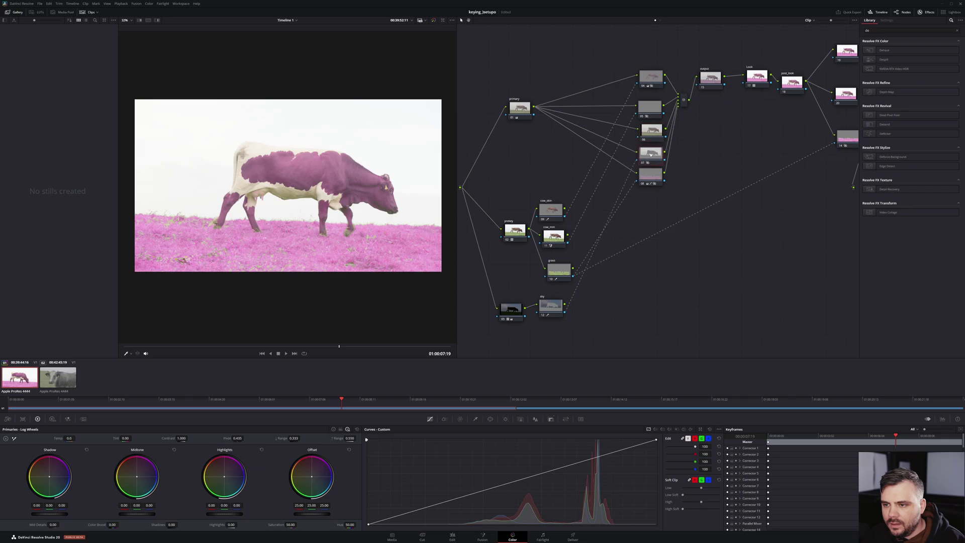
drag(224, 514, 250, 517)
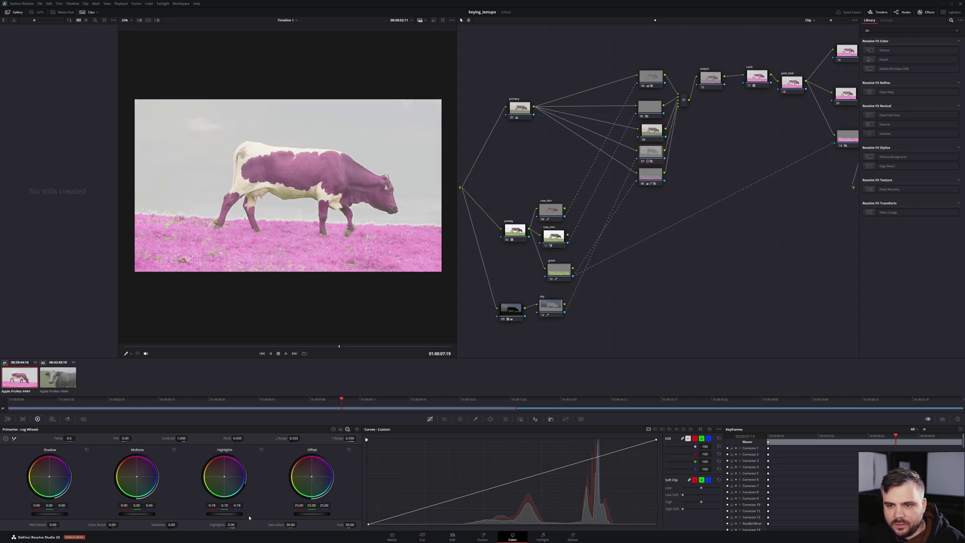
- Lower the master offset of the primary node to about 22.7
click(531, 116)
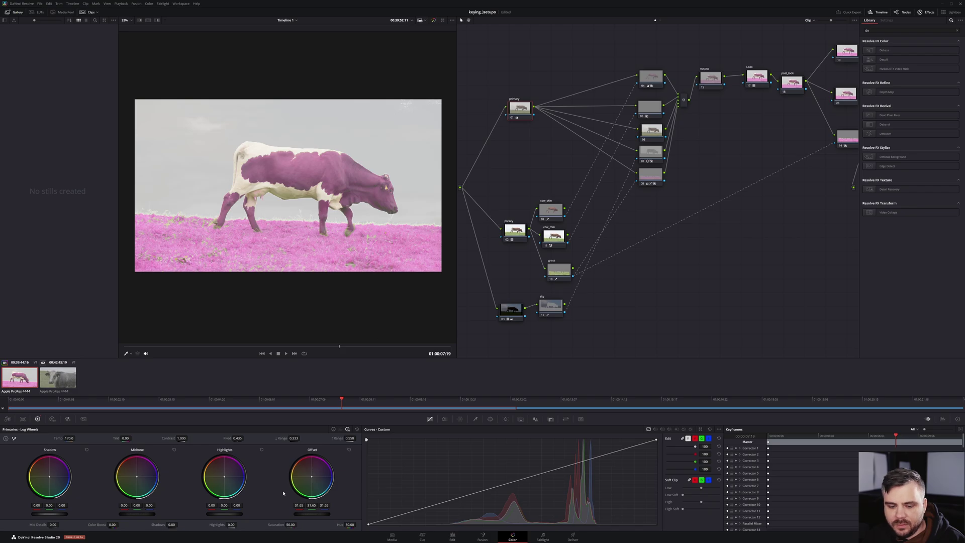
mouse_move(311, 514)
mouse_down()
mouse_move(277, 513)
mouse_move(336, 514)
mouse_move(274, 514)
mouse_move(332, 513)
mouse_move(317, 513)
mouse_up()
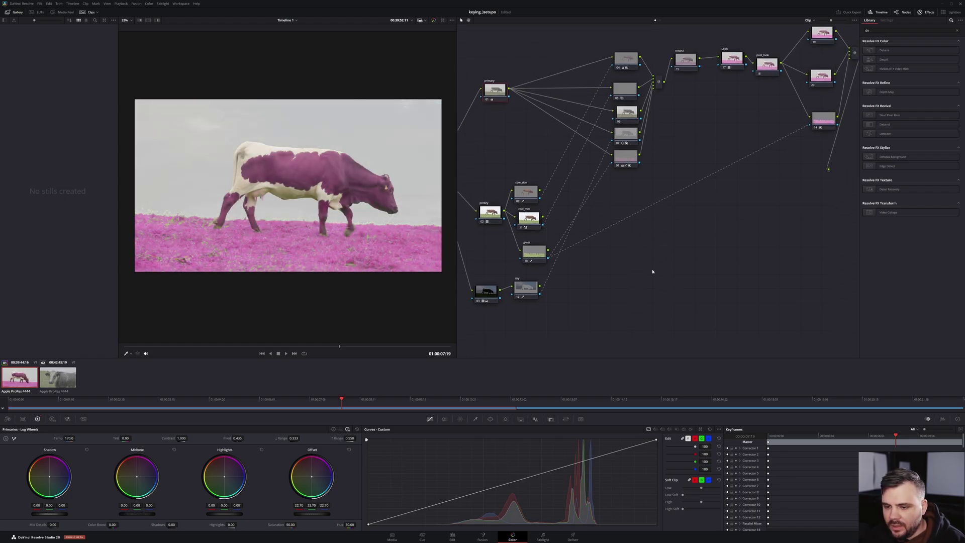
- Grab a still of the graded first clip and apply its grade to the second clip
right_click(332, 212)
click(354, 220)
drag(617, 262, 639, 267)
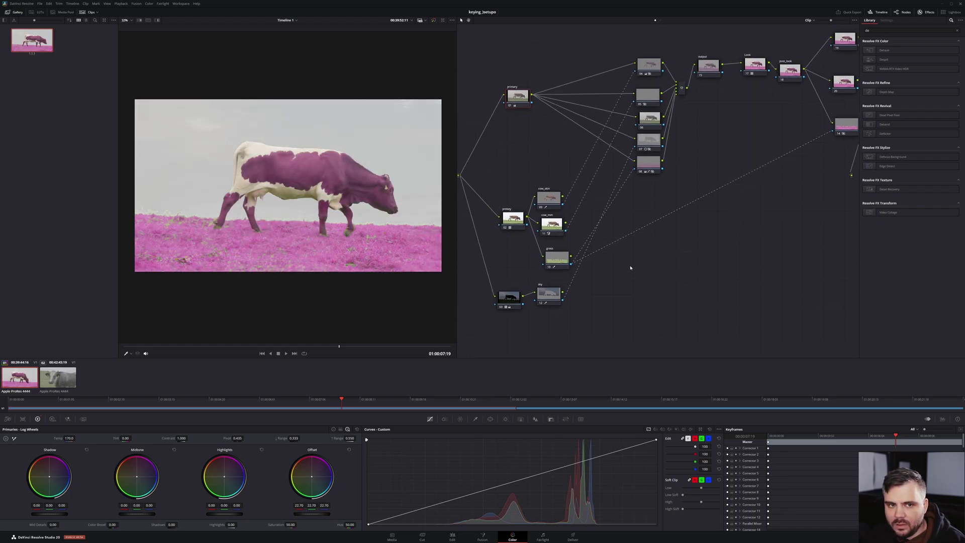
key(Down)
right_click(44, 38)
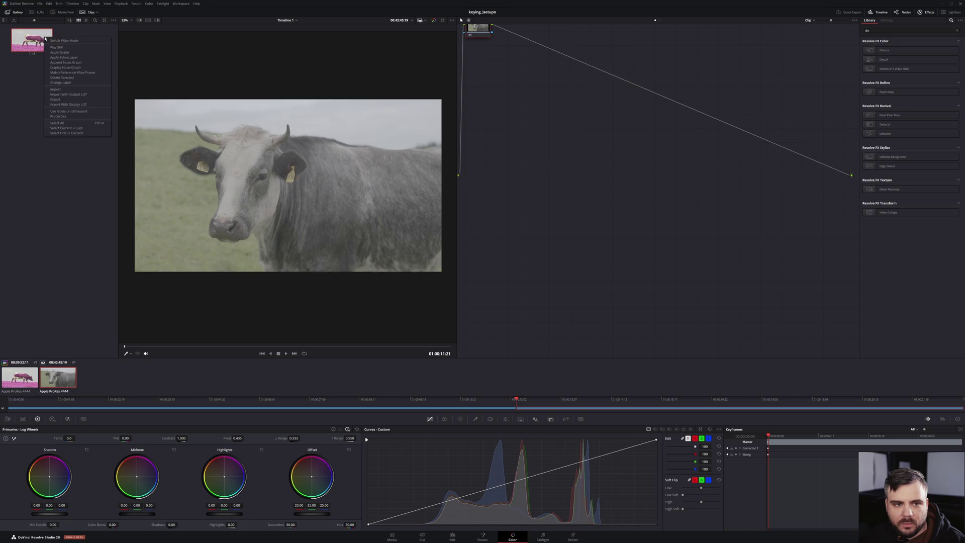
click(59, 52)
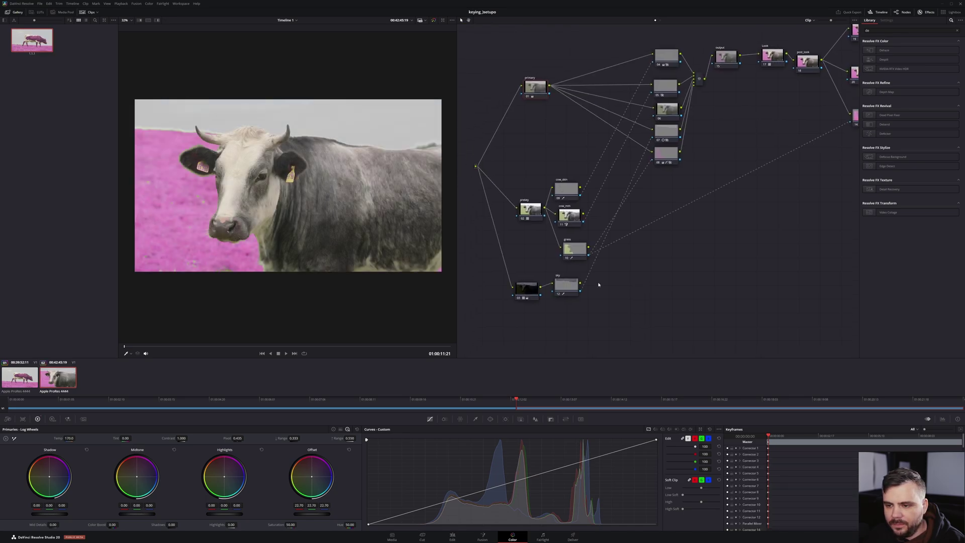
- Add a 3D qualifier stroke over the cow's dark fur on the cow_skin node of the second clip
drag(567, 191, 567, 189)
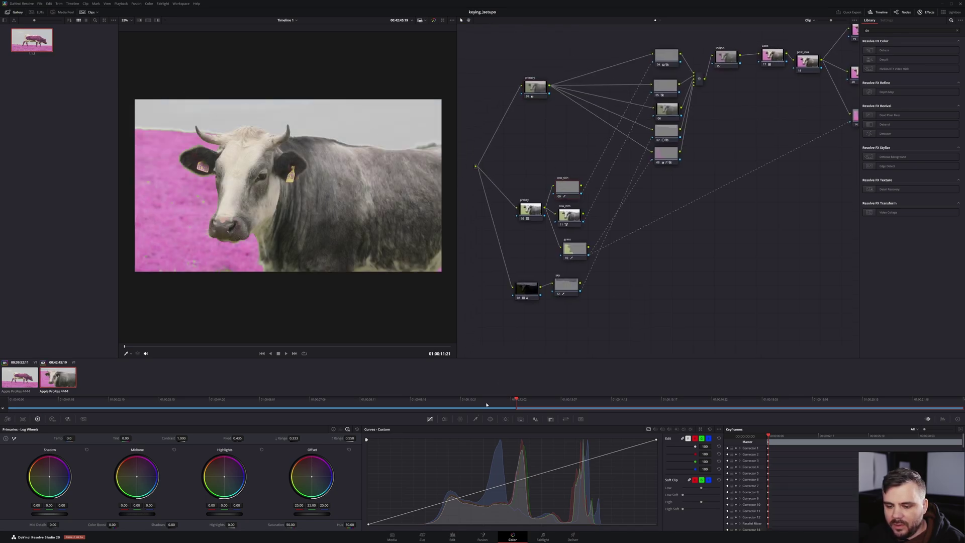
click(475, 419)
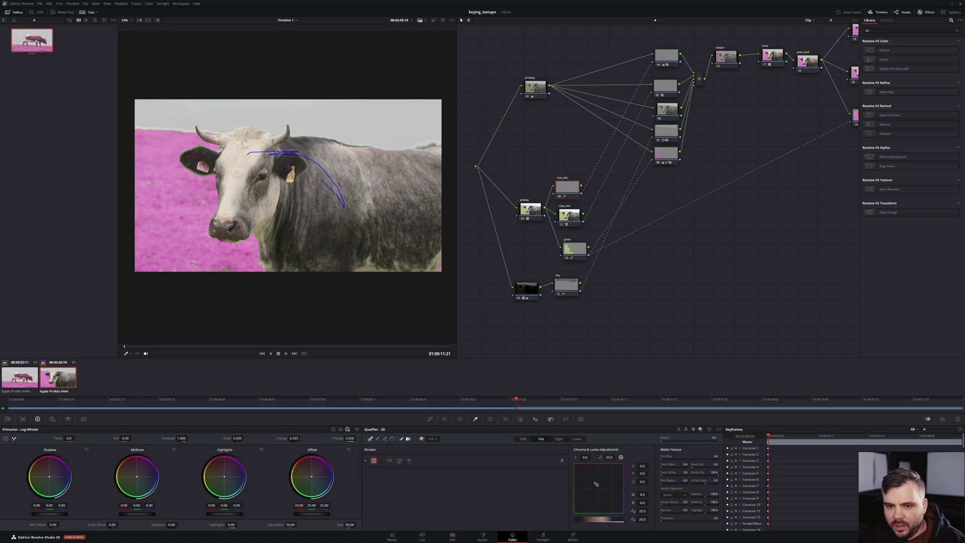
mouse_move(319, 189)
mouse_down()
mouse_move(372, 195)
mouse_move(352, 221)
mouse_move(319, 218)
mouse_up()
- Try to add a magic mask point on the cow's side in the magic mask node at 01:00:17:05
click(566, 243)
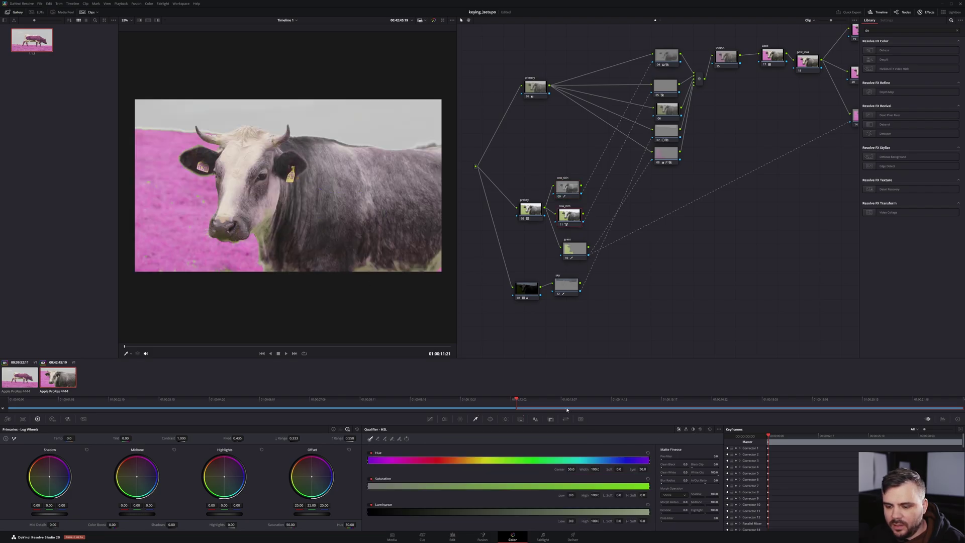
click(521, 419)
drag(446, 448, 537, 447)
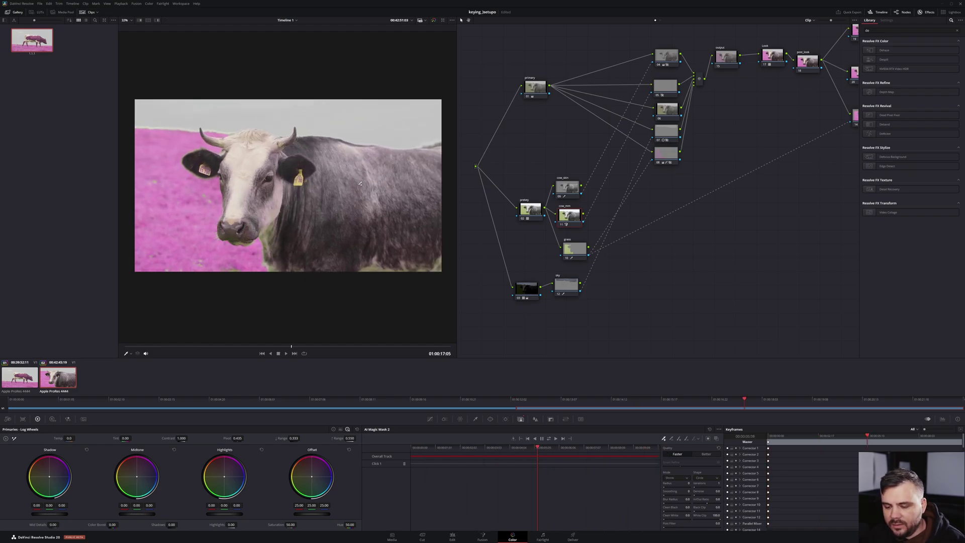
click(360, 184)
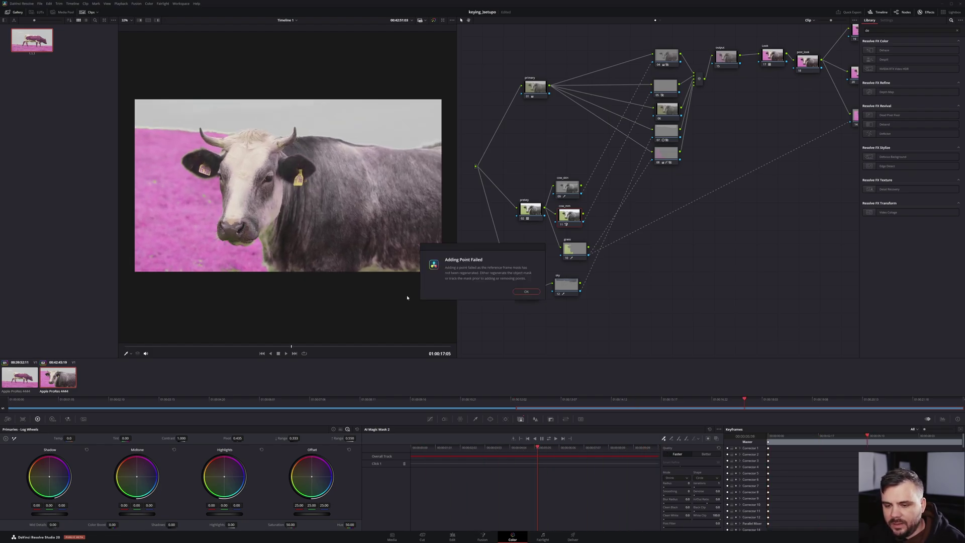
click(528, 295)
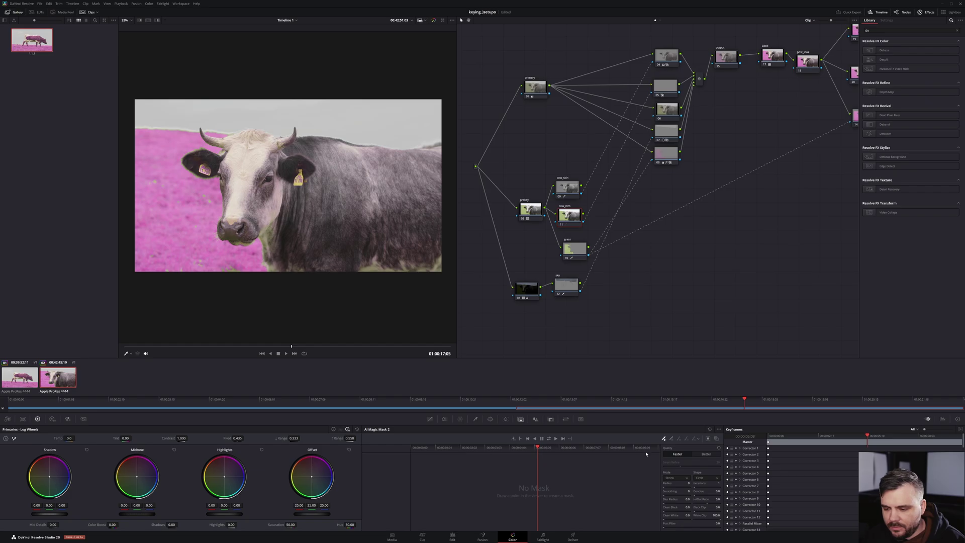
- Place fresh magic mask points on the cow's side and toggle the highlight view to check the mask
click(368, 206)
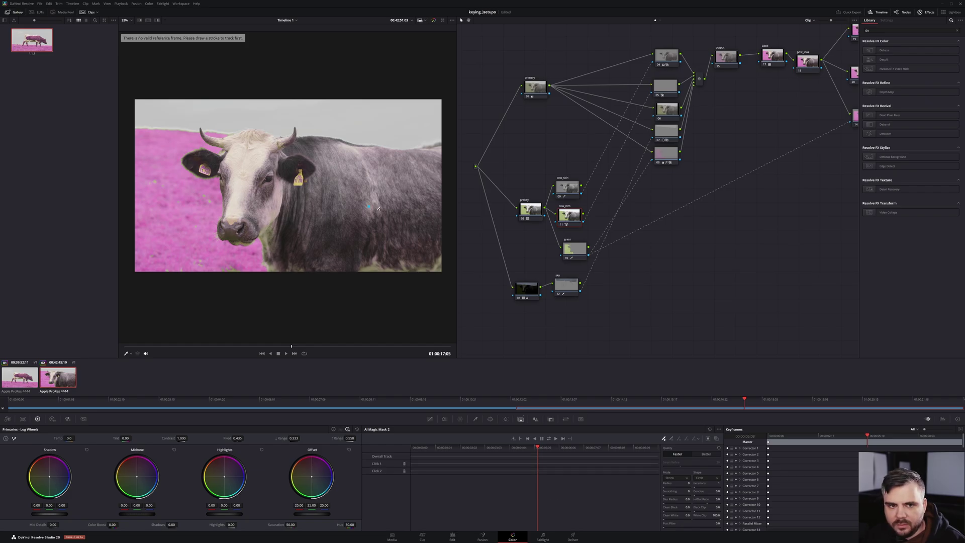
click(375, 199)
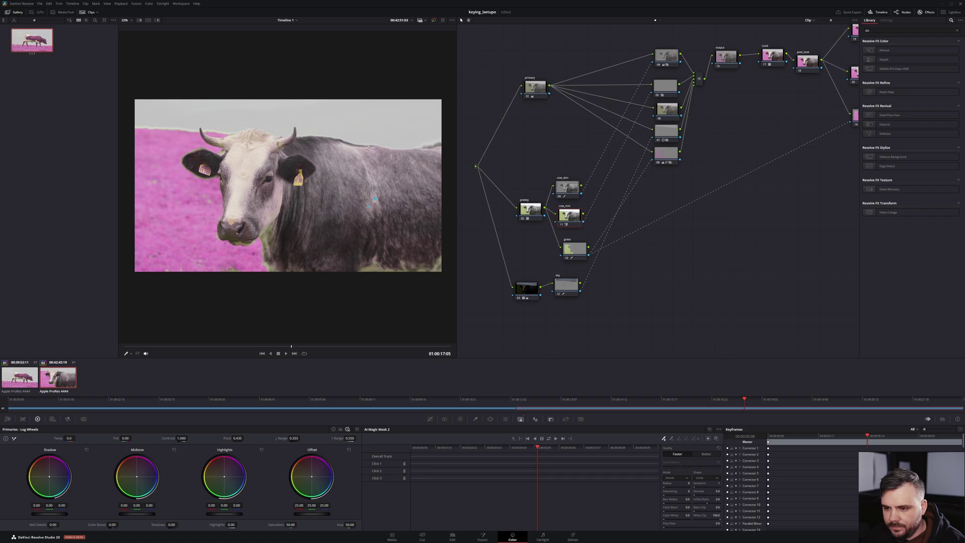
click(157, 20)
click(157, 21)
click(157, 20)
click(156, 21)
- Line up the magic mask, grass and sky key nodes, and shift the lowest parallel node after post_look
drag(575, 217, 571, 215)
drag(580, 254, 576, 253)
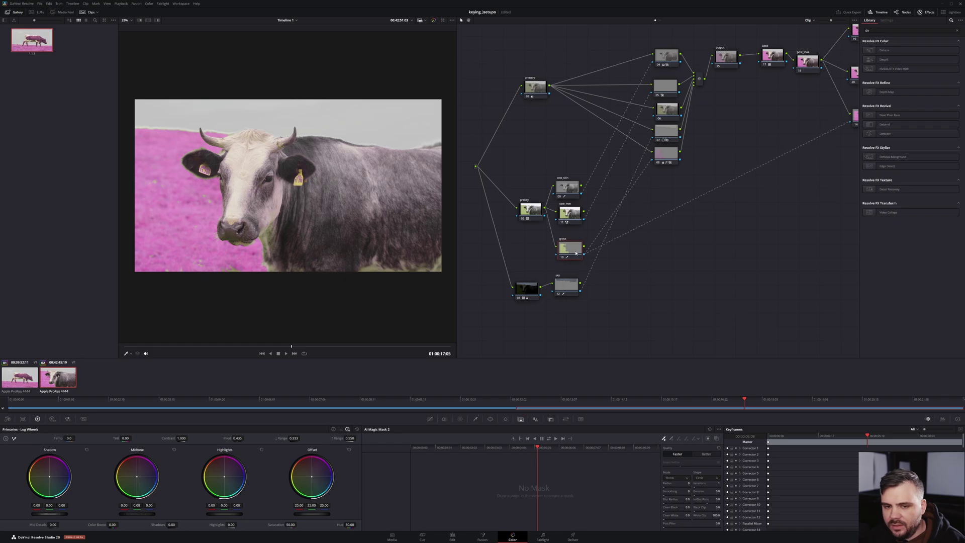
drag(565, 287, 569, 289)
drag(656, 176, 609, 191)
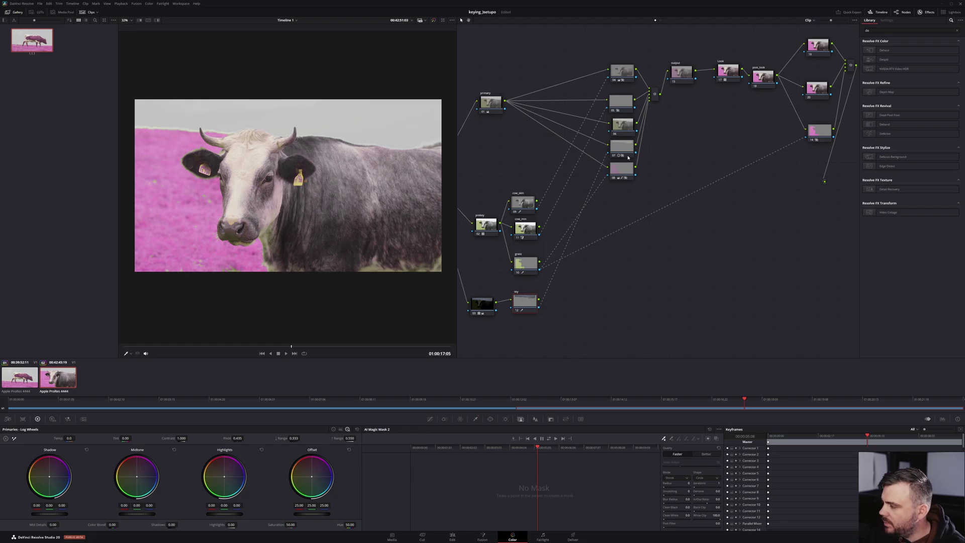
drag(753, 155, 732, 157)
drag(795, 140, 787, 145)
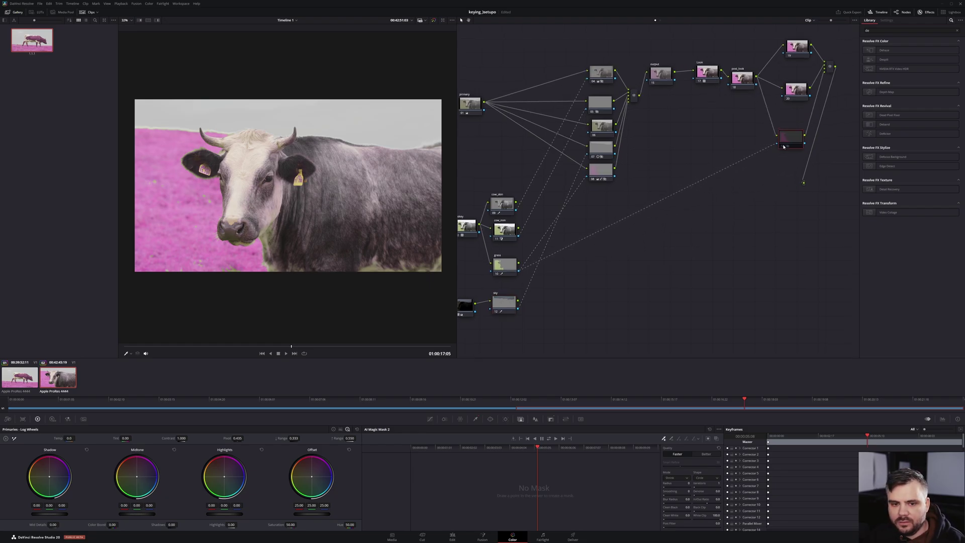
drag(599, 182, 636, 182)
click(631, 180)
click(631, 180)
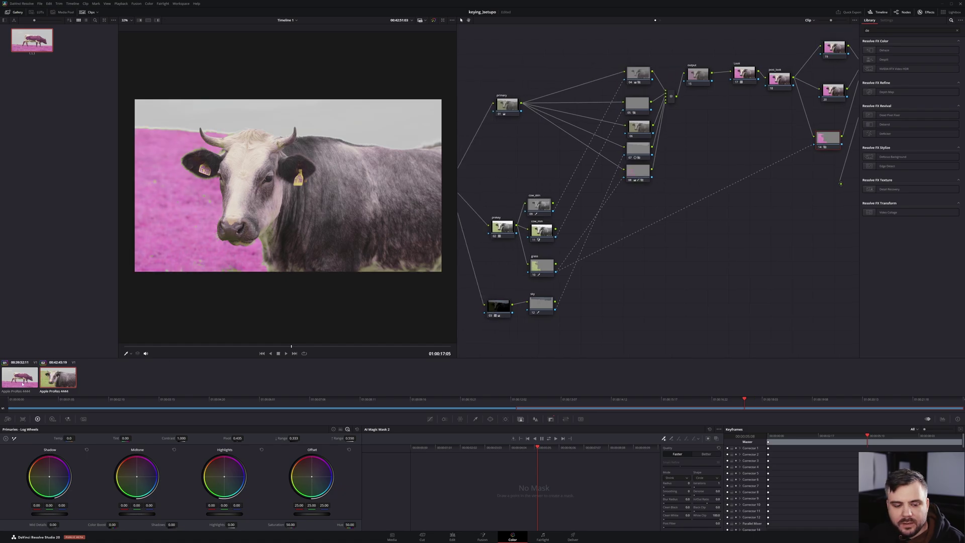
- Return to the first clip and add a Key Mixer node beside the cow and grass key nodes
key(Up)
drag(597, 278, 636, 276)
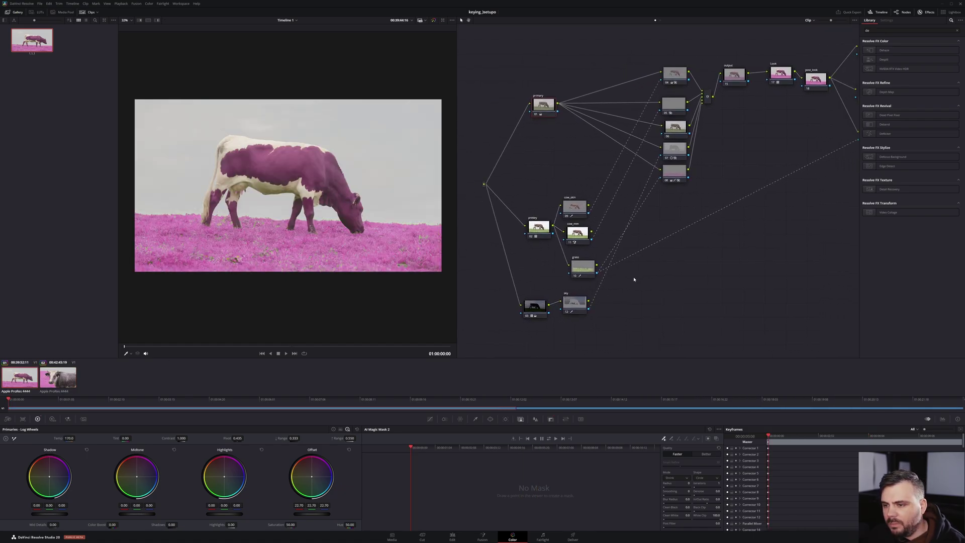
right_click(648, 222)
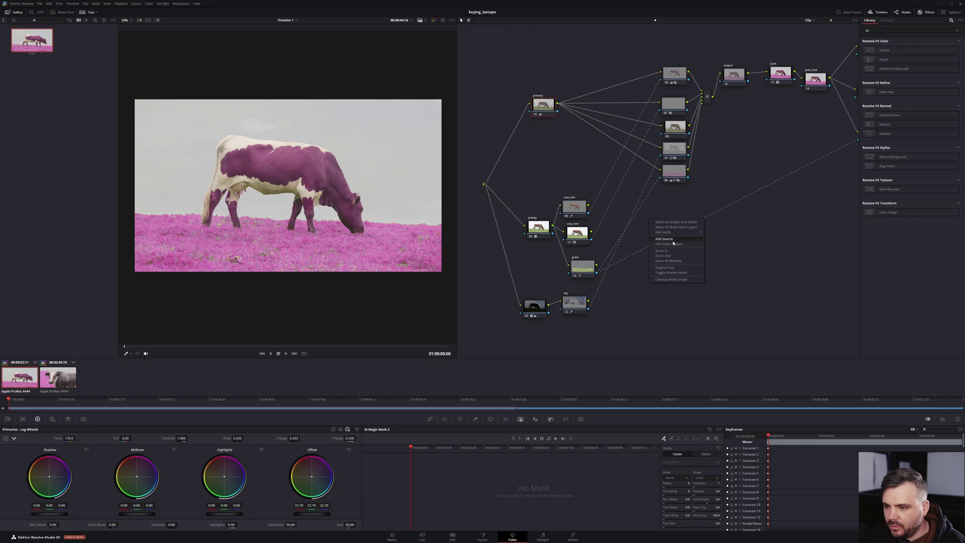
mouse_move(668, 232)
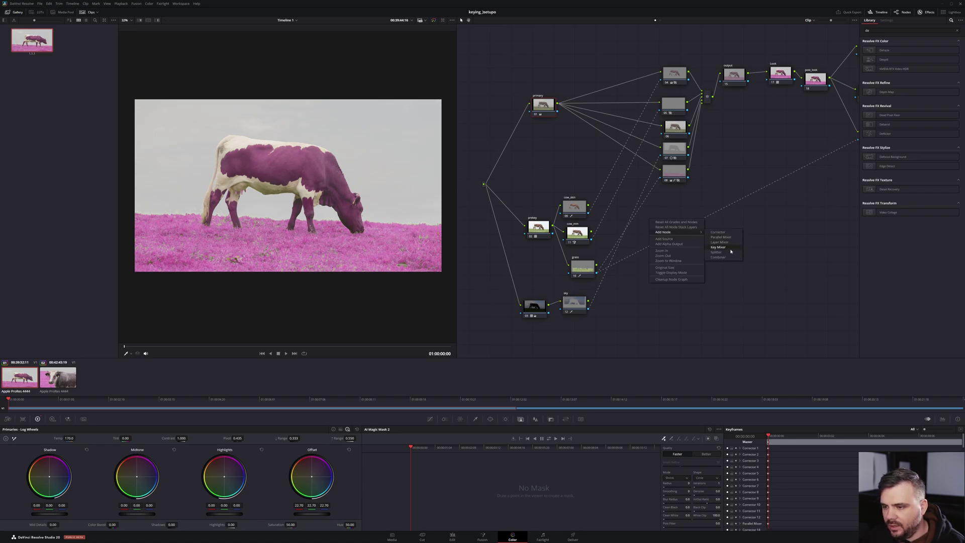
click(729, 248)
- Connect the mattes of the cow_skin, magic mask and grass nodes to the Key Mixer and reposition the mixer
drag(653, 219, 643, 230)
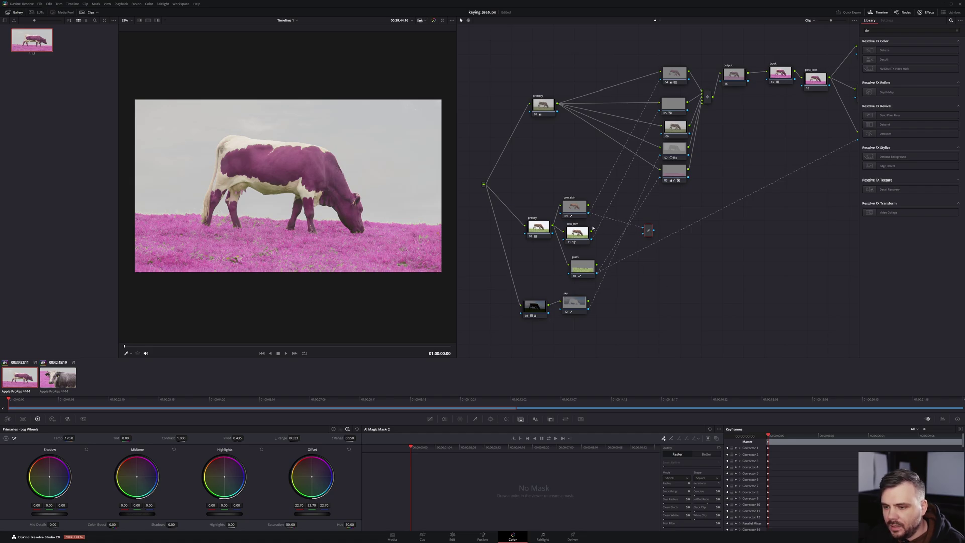
drag(644, 239, 646, 238)
drag(646, 231, 640, 235)
- Highlight the Key Mixer's combined matte, open its key settings, and try the mask and invert options on its input links
click(157, 20)
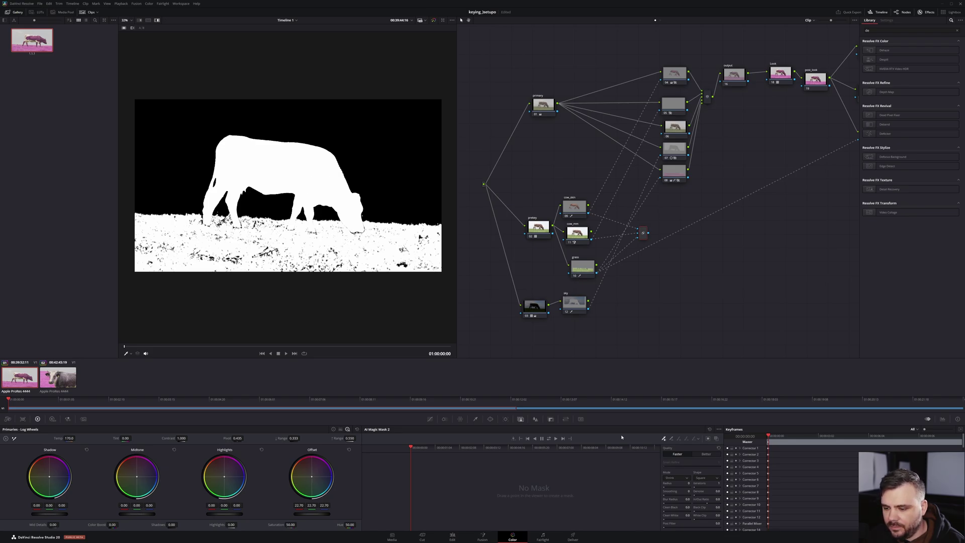
click(550, 419)
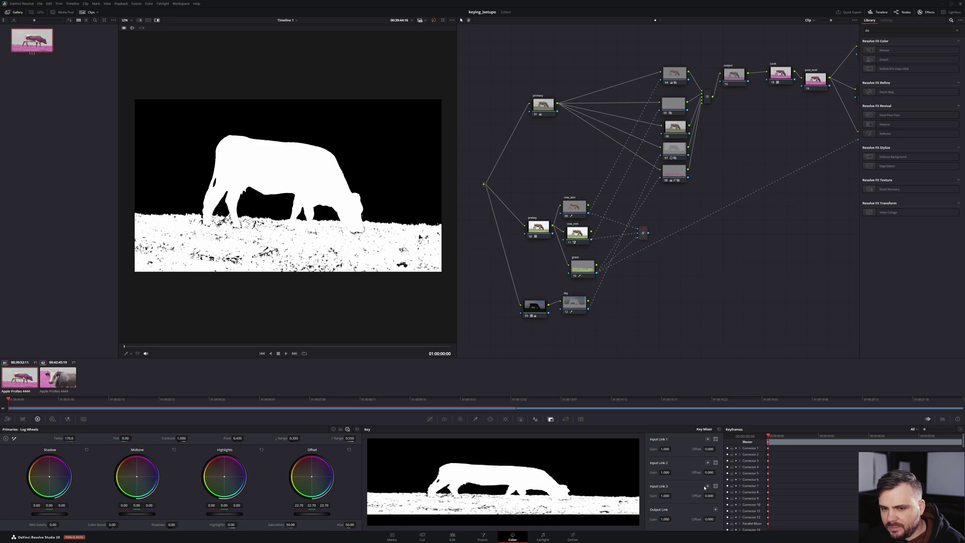
click(716, 439)
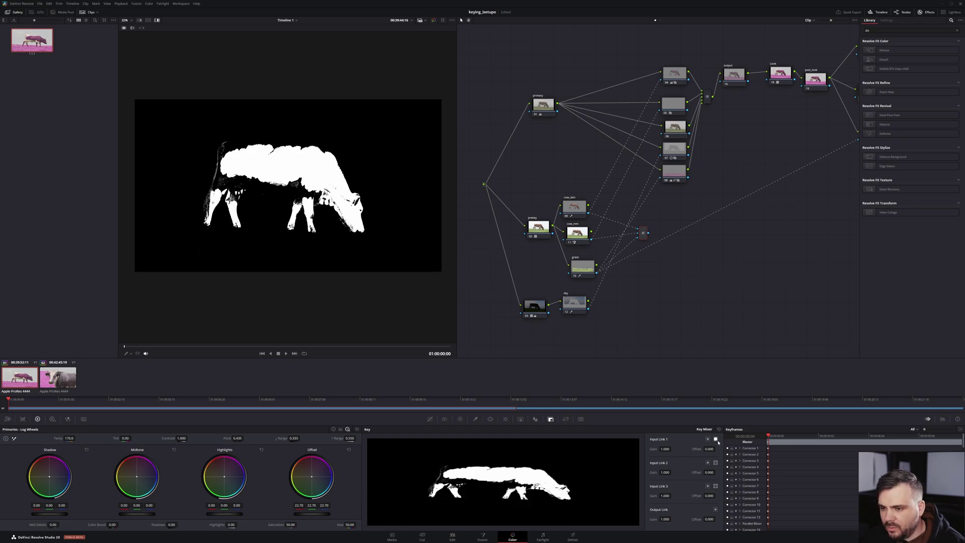
click(715, 440)
click(708, 439)
click(716, 462)
click(715, 487)
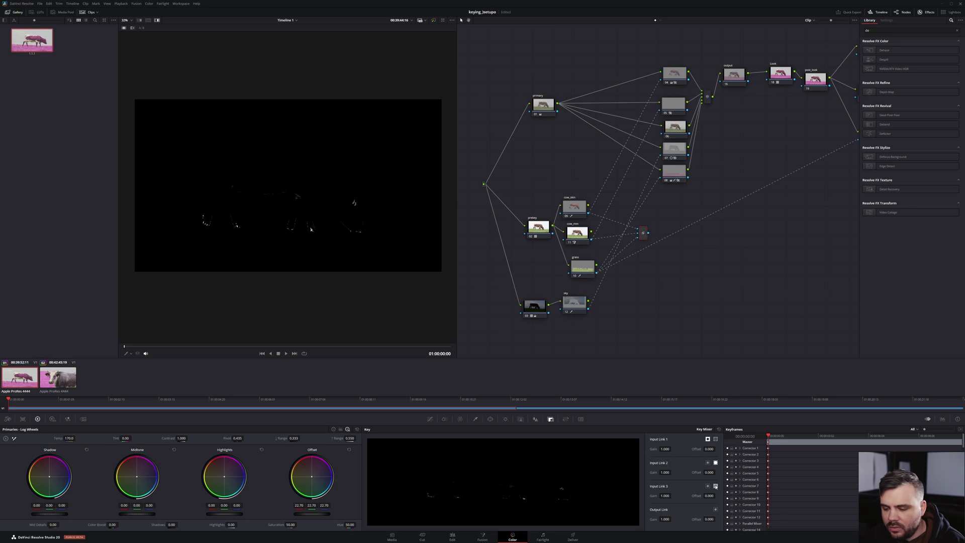
- Try inverting Input Links 2 and 3 of the Key Mixer while using Input Link 1 as a mask, then toggle the output inversion
click(716, 486)
click(707, 486)
click(708, 462)
click(716, 462)
click(716, 439)
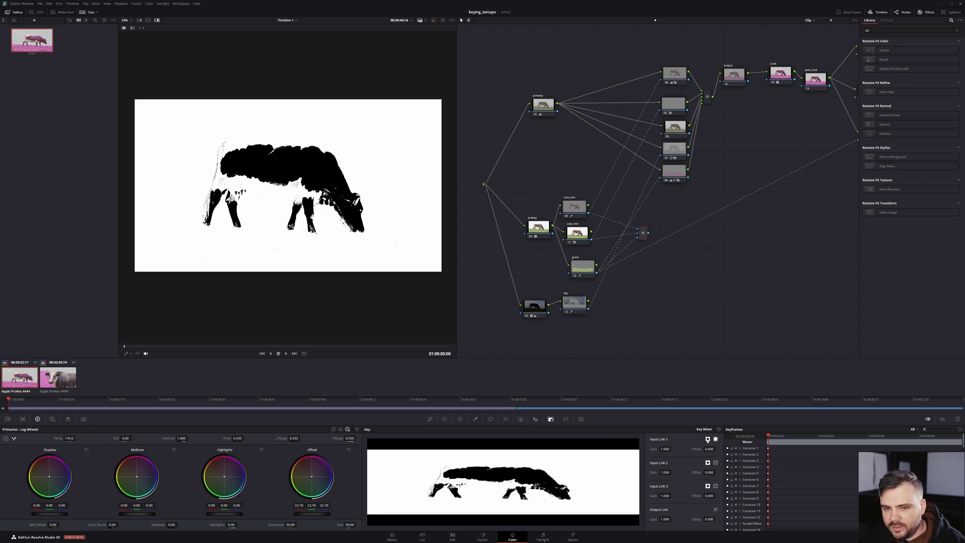
click(708, 439)
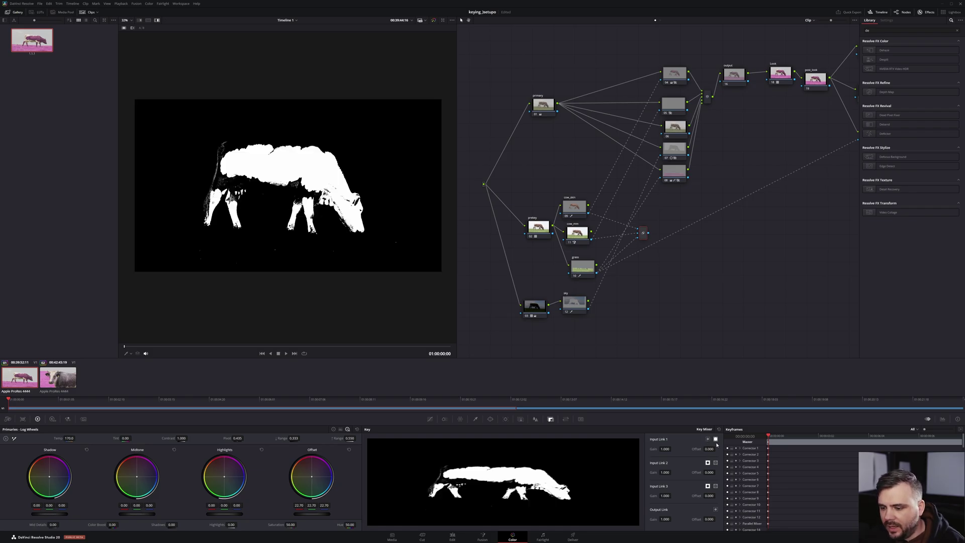
click(708, 439)
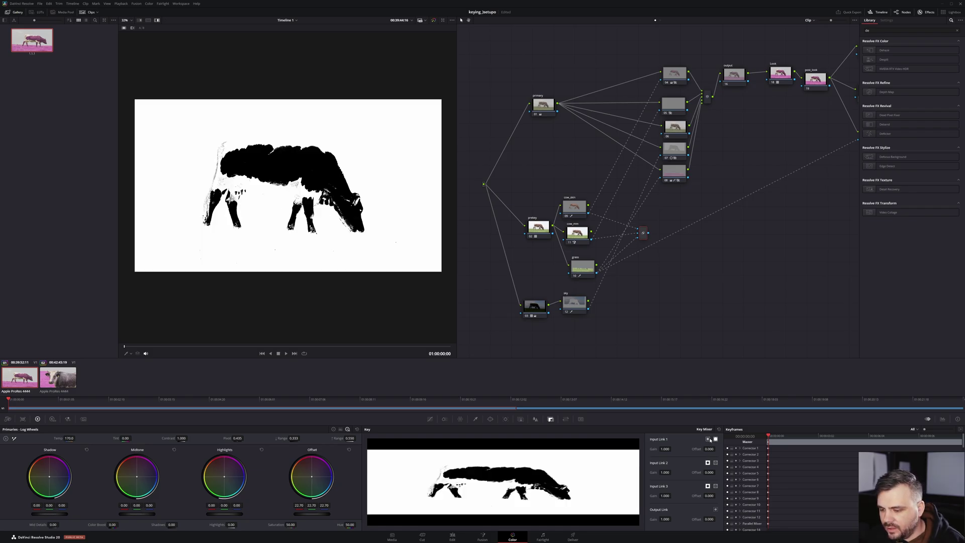
click(708, 439)
click(715, 509)
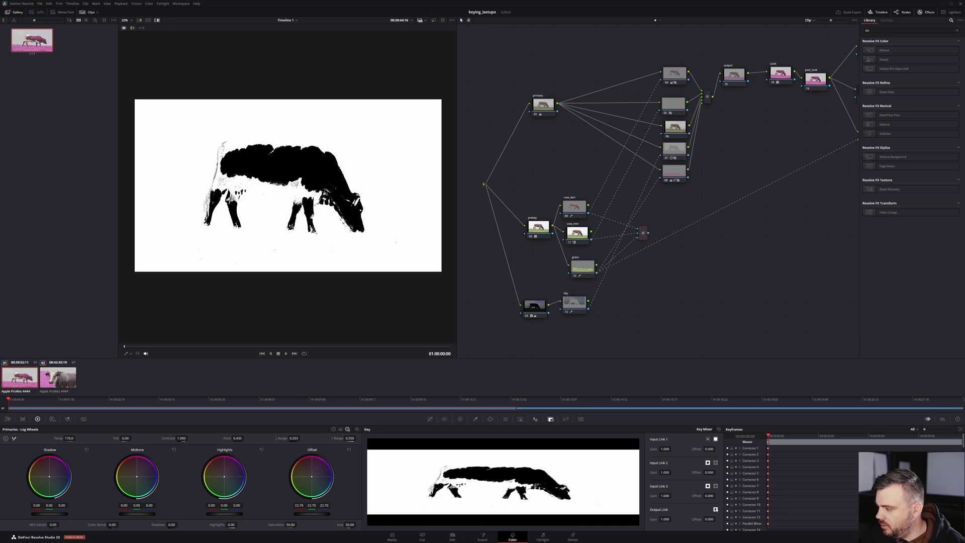
- Try combining an inverted Input Link 1 with Input Link 2 as an inverted mask, leaving Input Link 3 without either option
click(716, 510)
click(714, 486)
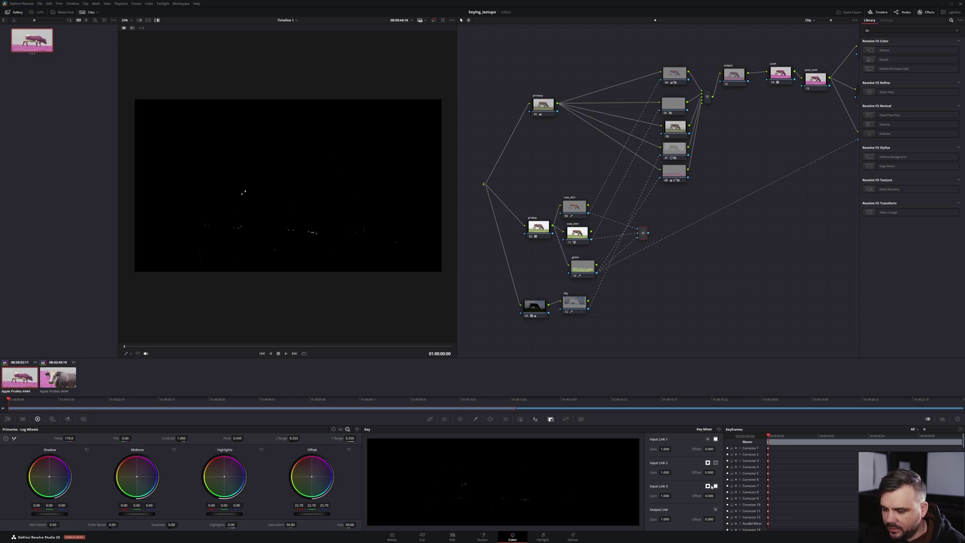
click(715, 462)
click(715, 463)
click(715, 439)
click(708, 439)
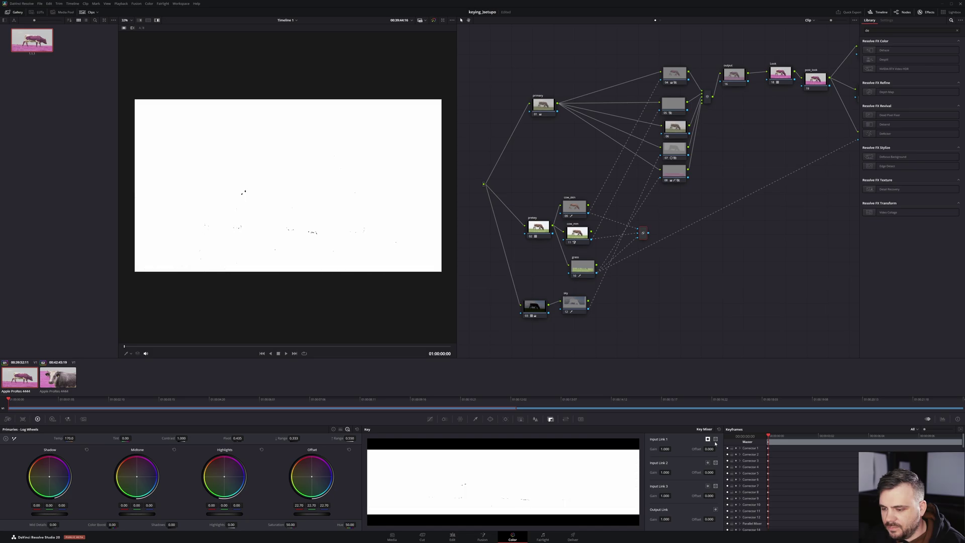
click(716, 439)
click(708, 462)
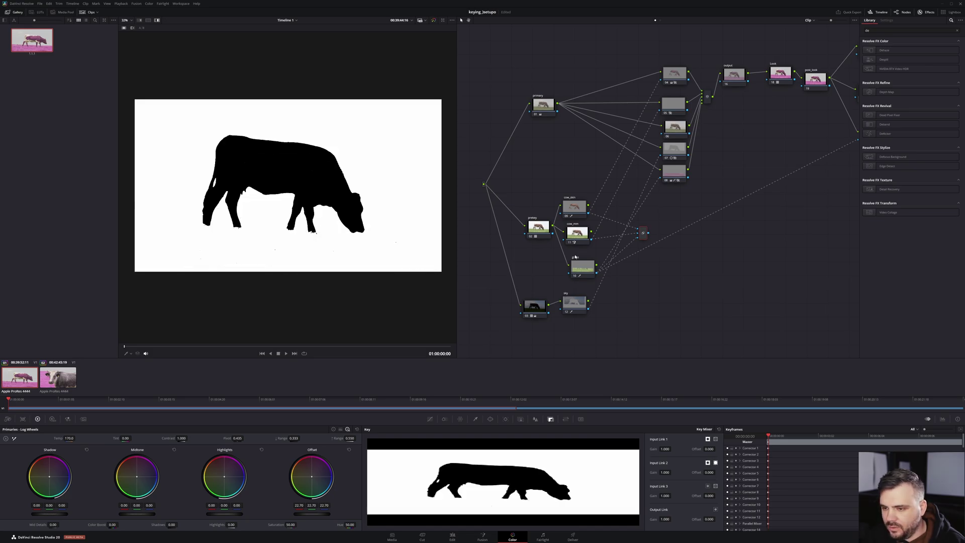
- Check the mixed matte at 01:00:07:21 and compare the separate magic mask and grass keys that feed it
drag(212, 347, 341, 352)
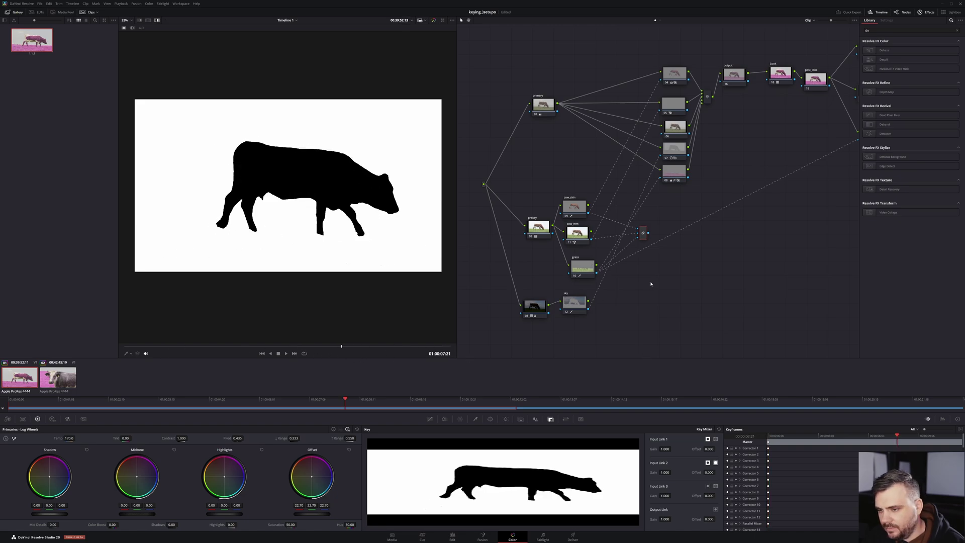
drag(642, 233, 653, 296)
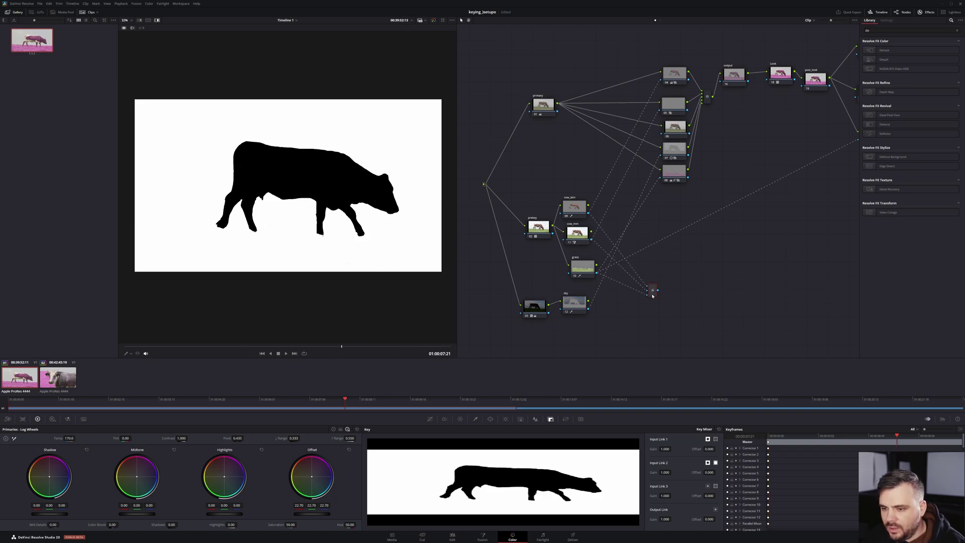
click(586, 240)
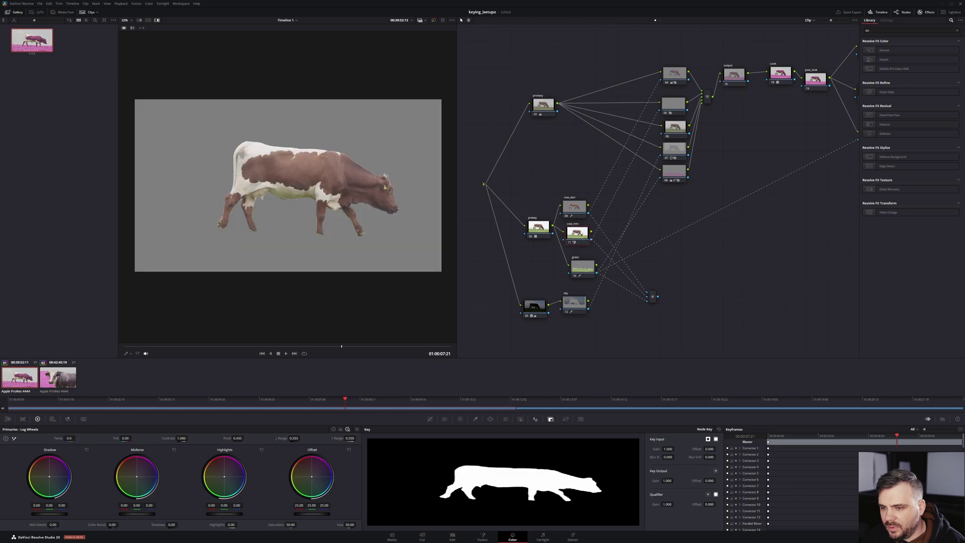
click(584, 268)
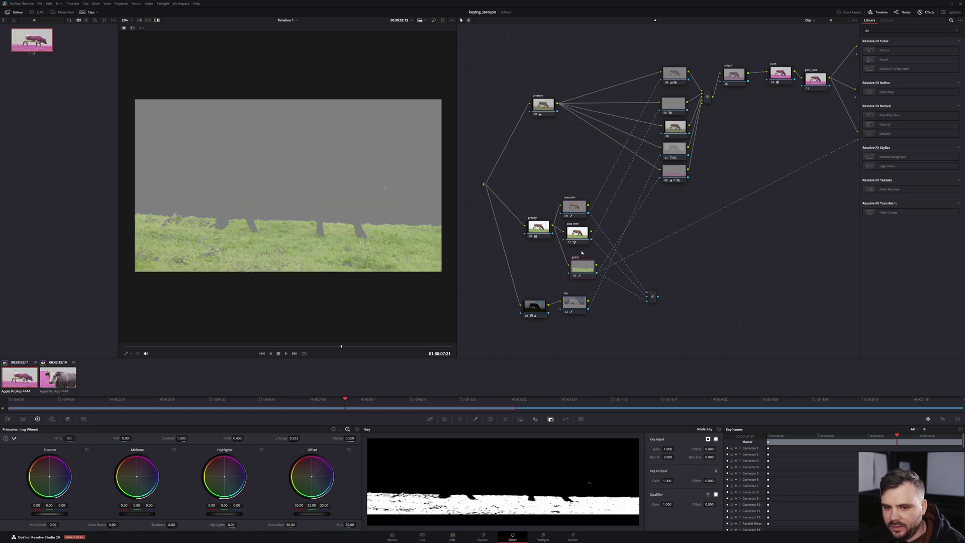
click(580, 231)
- Replace the Key Mixer with a new one fed only by the magic mask and grass mattes, and invert its output link
click(652, 296)
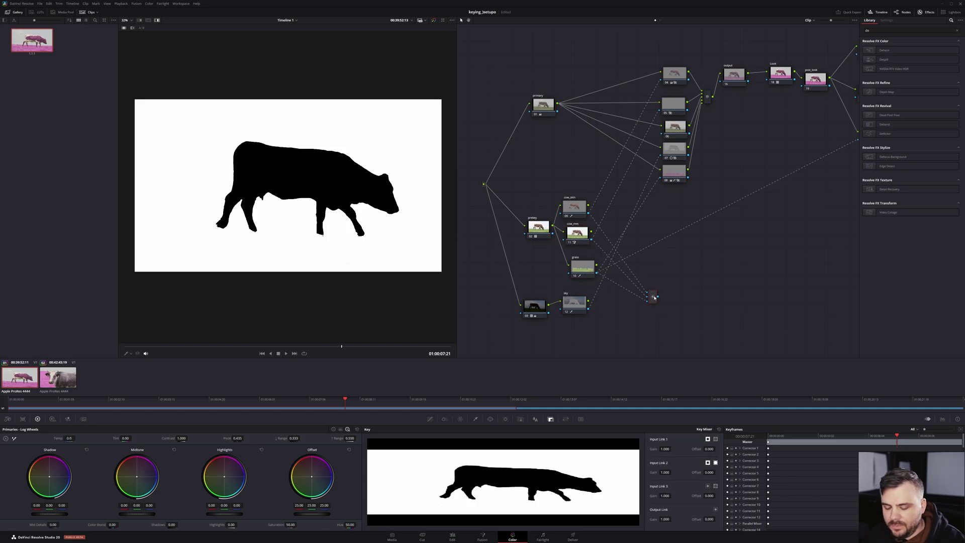
key(Delete)
right_click(654, 287)
mouse_move(671, 298)
click(733, 313)
drag(592, 239, 648, 283)
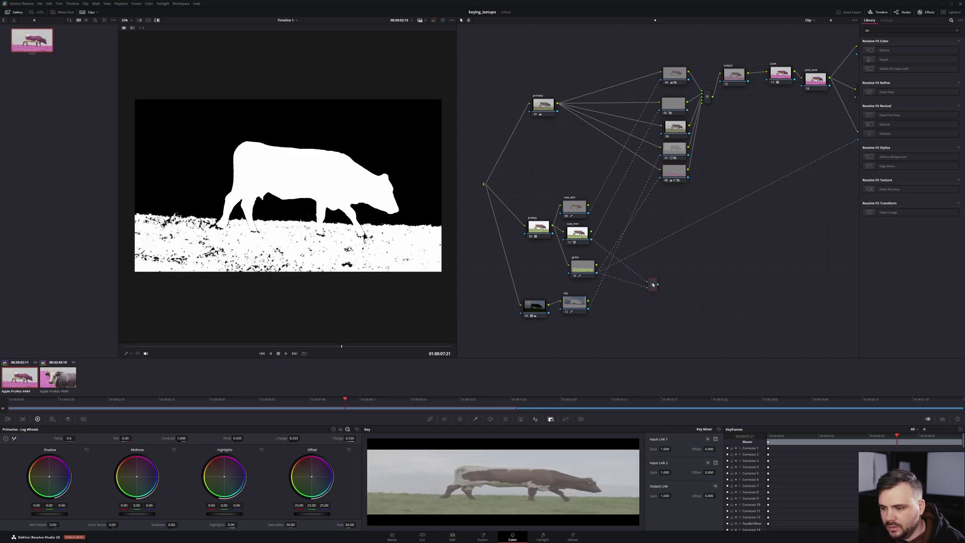
click(715, 486)
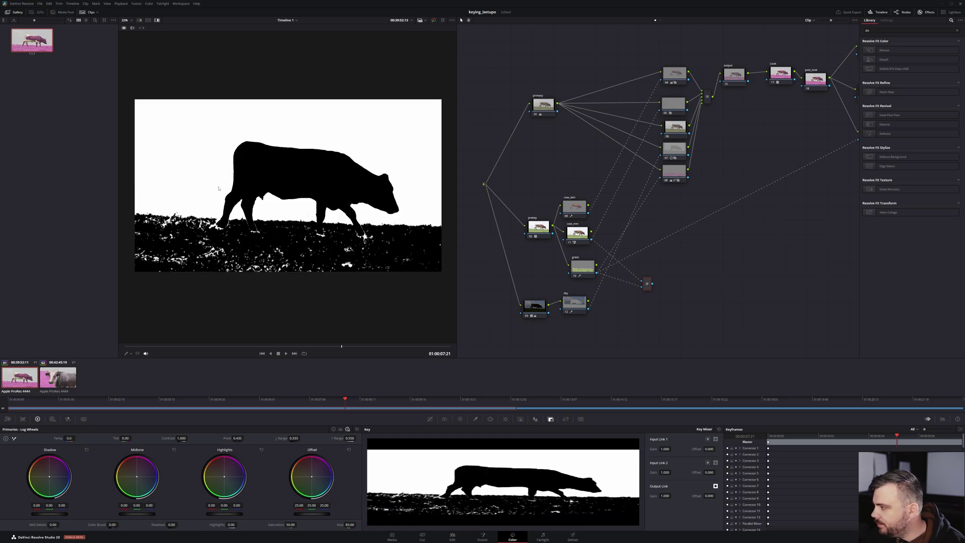
drag(648, 287, 657, 288)
- Add a Corrector node below the sky key node and feed it from the source input
drag(726, 200, 709, 155)
scroll(700, 231, left, 2)
right_click(558, 324)
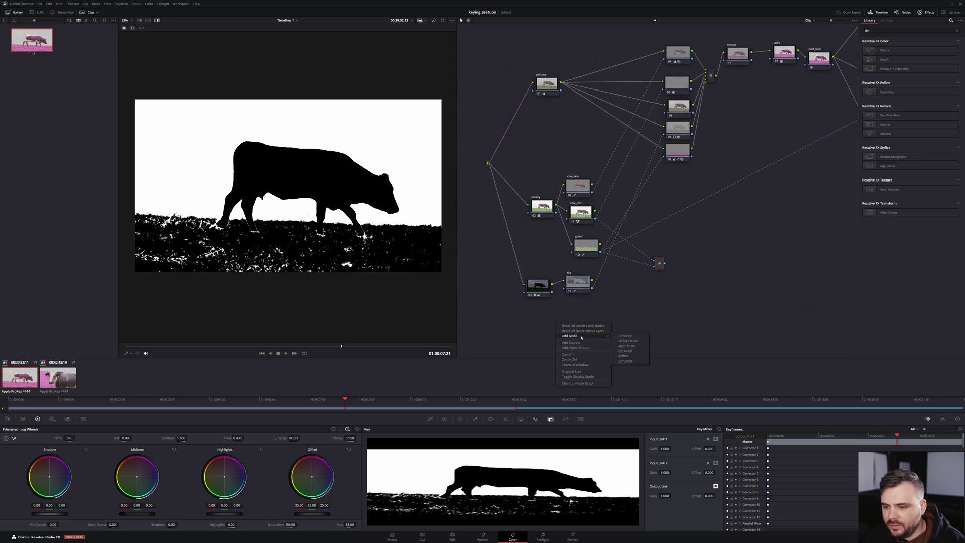
click(641, 337)
drag(541, 321, 487, 164)
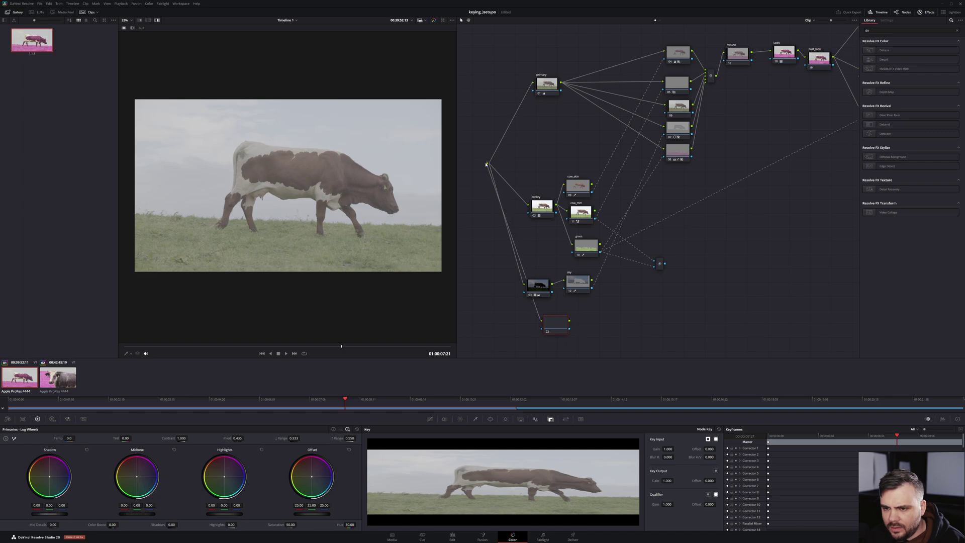
mouse_move(555, 322)
mouse_down()
mouse_move(547, 324)
mouse_move(554, 327)
mouse_up()
click(585, 246)
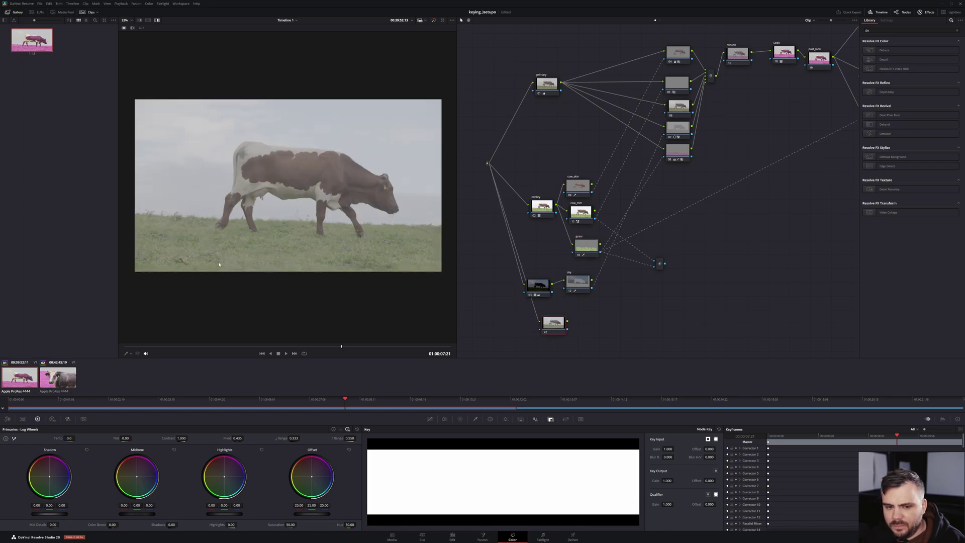
drag(552, 322, 580, 316)
- Draw a closed curve window on the new Corrector around the grass, following the horizon and extending past the frame edges
click(490, 419)
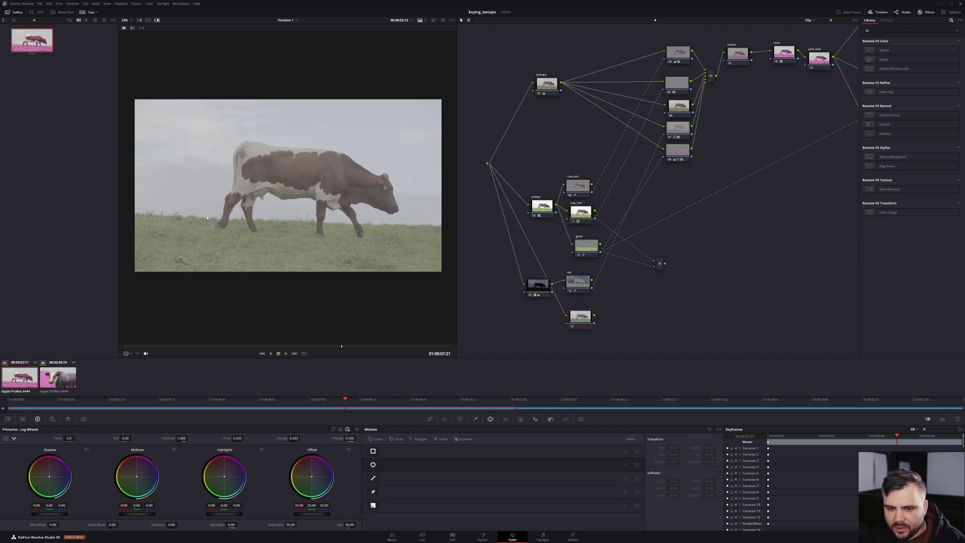
click(439, 438)
click(428, 221)
click(134, 271)
click(134, 212)
click(315, 221)
click(406, 224)
click(429, 221)
click(428, 222)
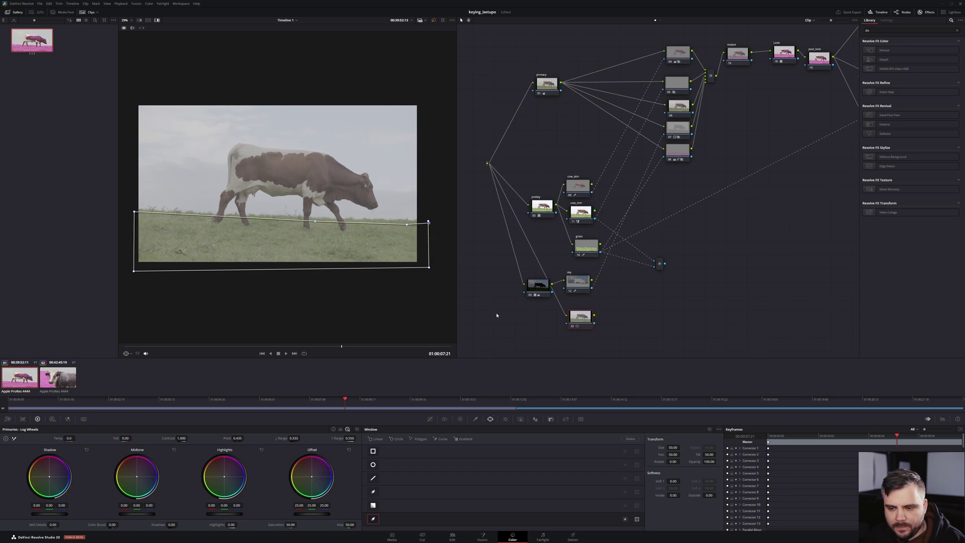
- Track the grass window through the clip and stretch its left corners beyond the frame at 01:00:01:08
click(506, 419)
click(392, 438)
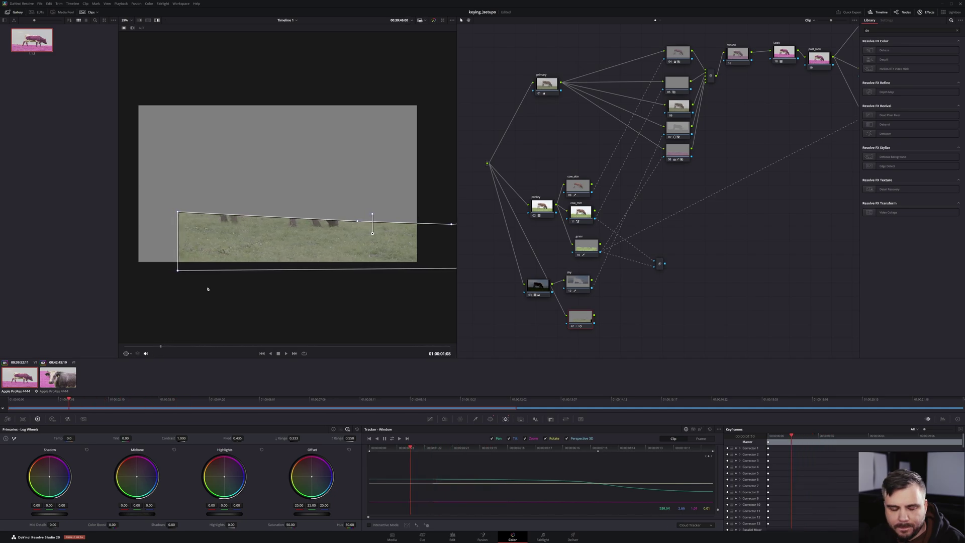
drag(185, 213, 119, 209)
drag(185, 270, 123, 272)
- At 01:00:11:20, extend the grass window's right corners past the frame and adjust its upper edge around the cow's head
drag(282, 346, 448, 366)
drag(353, 222, 439, 225)
drag(354, 267, 448, 287)
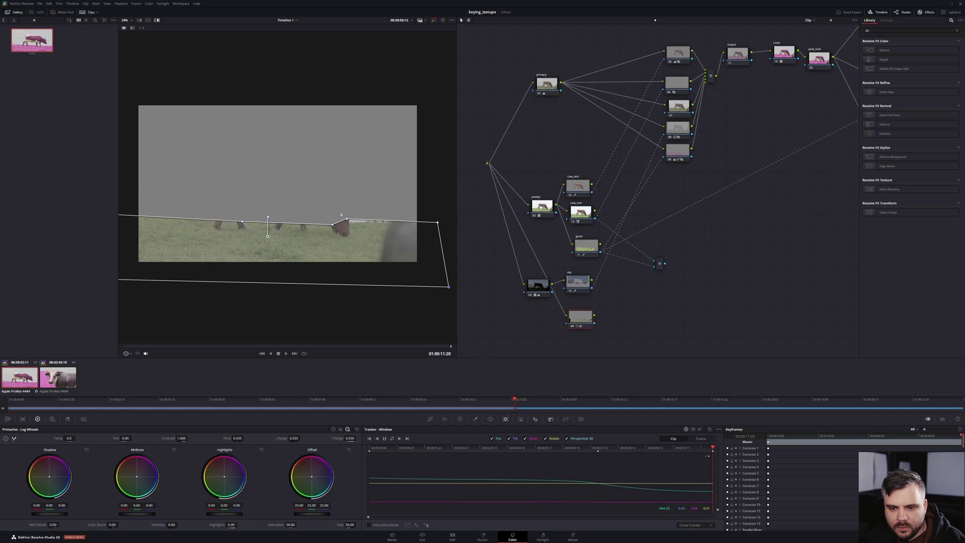
drag(348, 221, 346, 222)
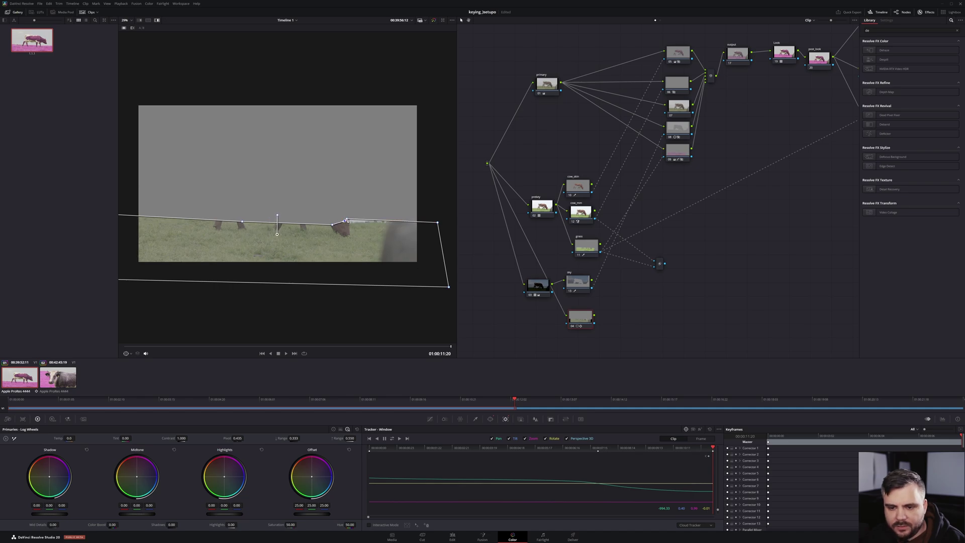
- Add a third input to the Key Mixer, connect the windowed grass node's matte to it, and check the combined result
click(658, 263)
right_click(660, 264)
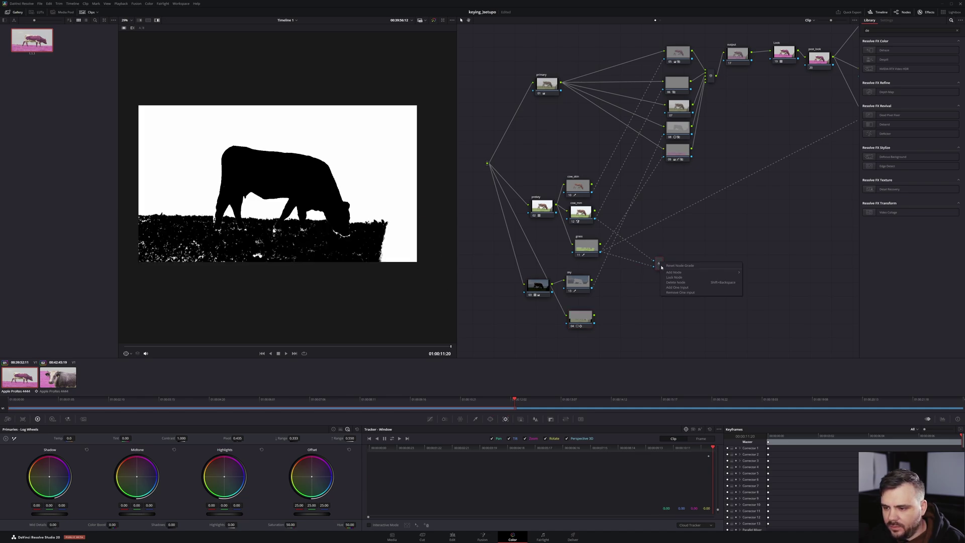
mouse_move(679, 273)
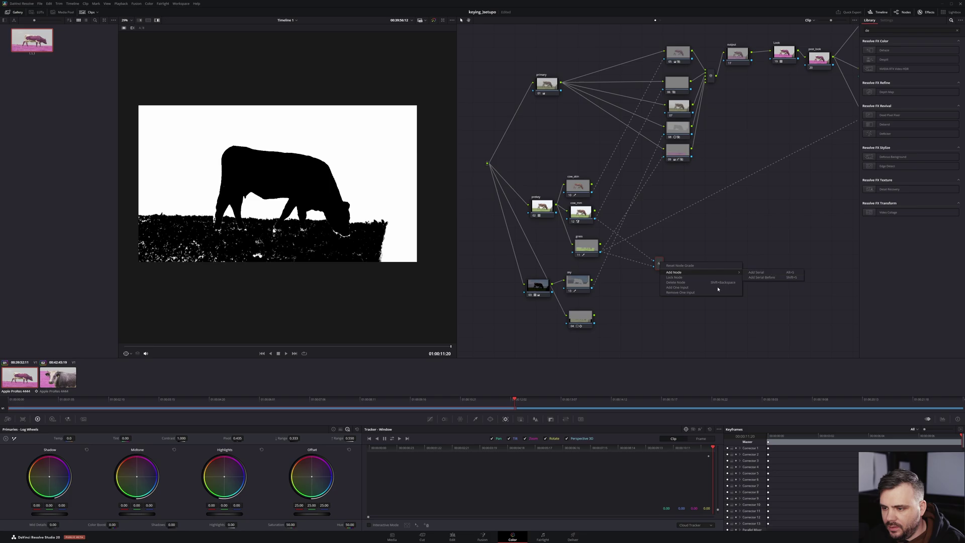
click(623, 287)
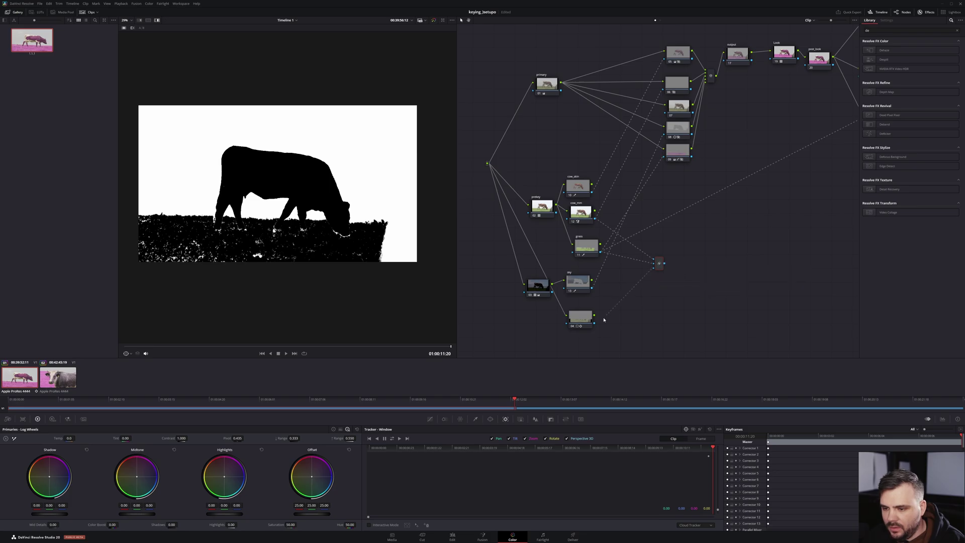
drag(597, 323, 594, 323)
click(586, 323)
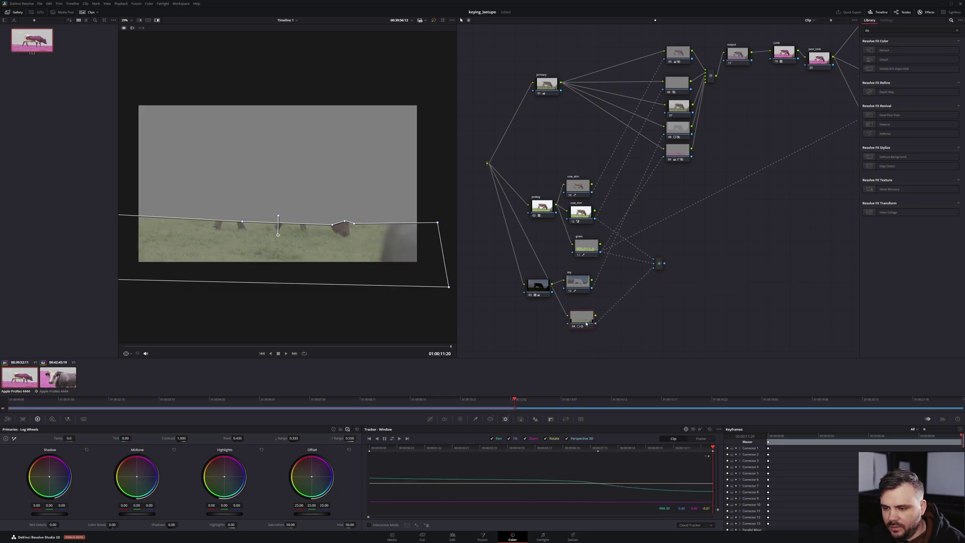
click(660, 264)
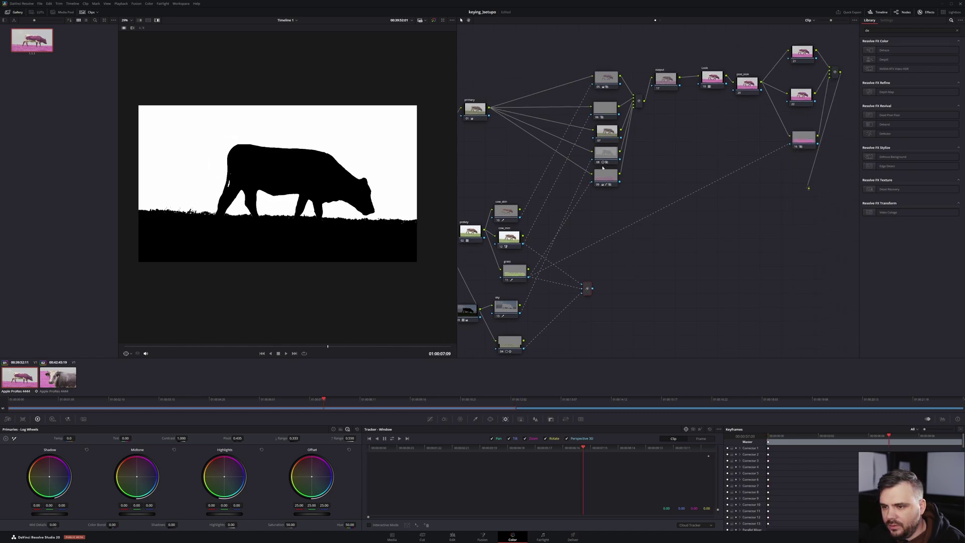
- Add a parallel node below the pink grass node and connect the Key Mixer's output to its key input
click(610, 172)
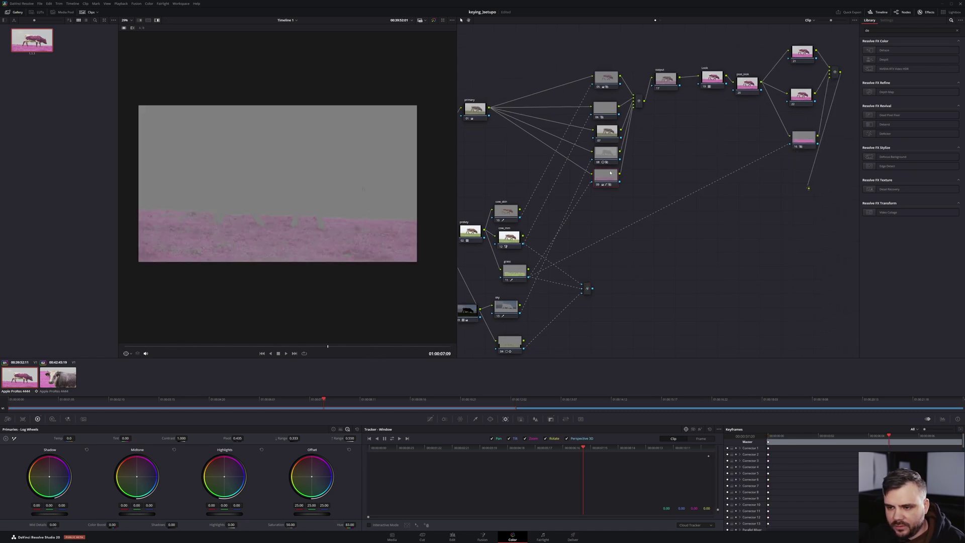
key(alt+s)
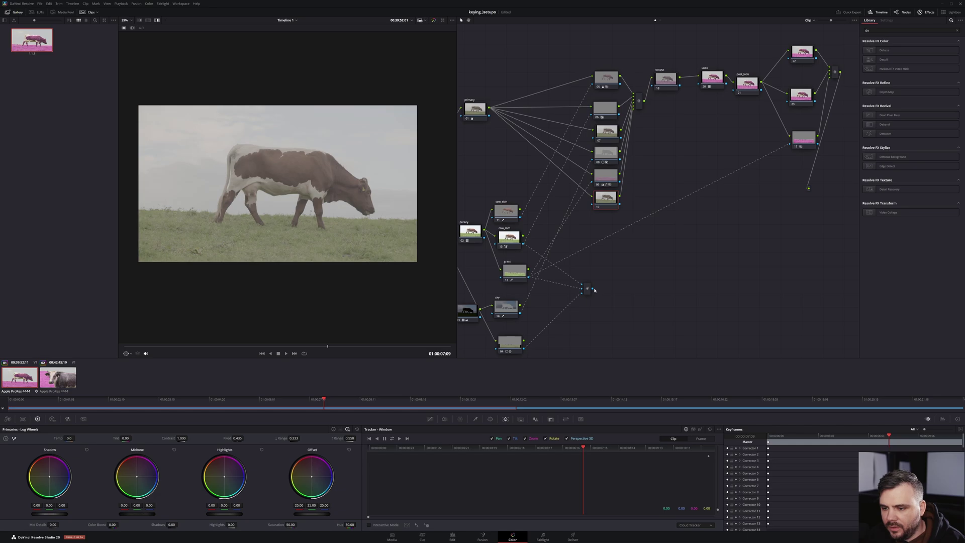
drag(595, 217, 611, 205)
- Apply the Sky Replacement effect to the new parallel node and turn off the highlight view
drag(873, 30, 610, 202)
text(sky)
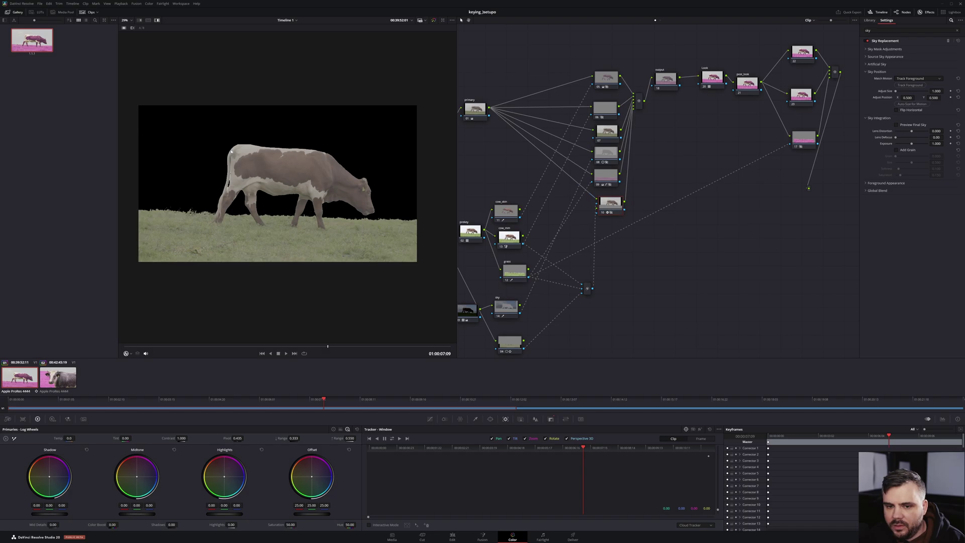
click(157, 20)
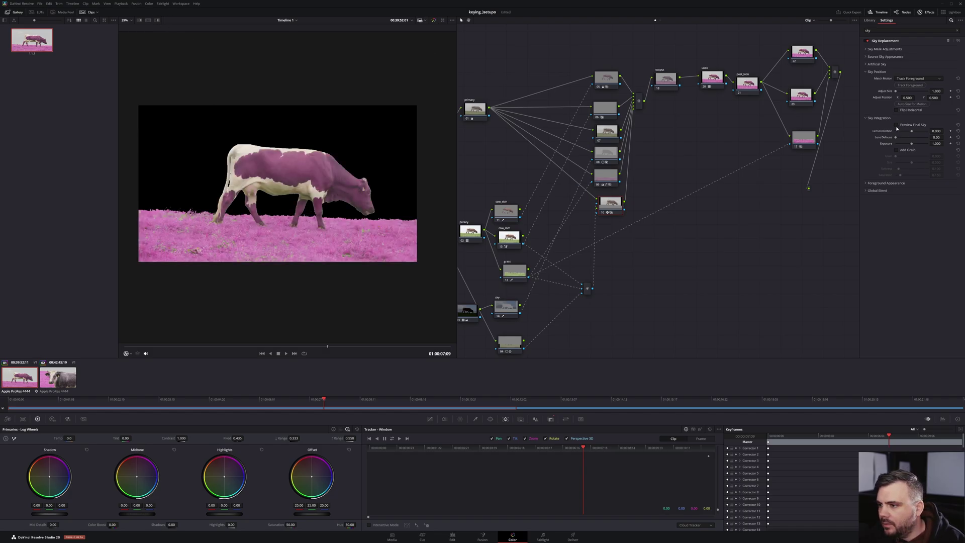
- Turn on the Sky Replacement's artificial sky with sky opacity at 1.000 and check the composite at another frame
click(866, 64)
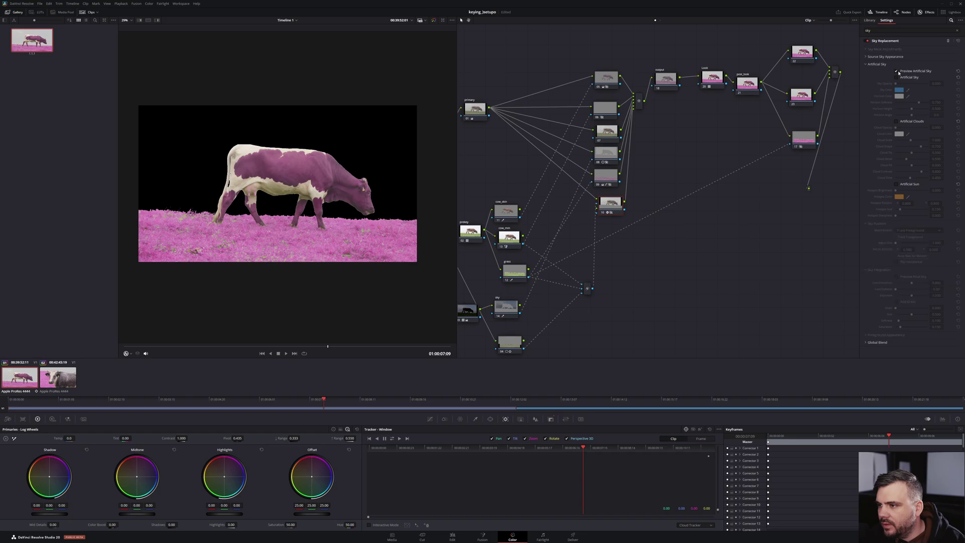
drag(895, 84, 950, 86)
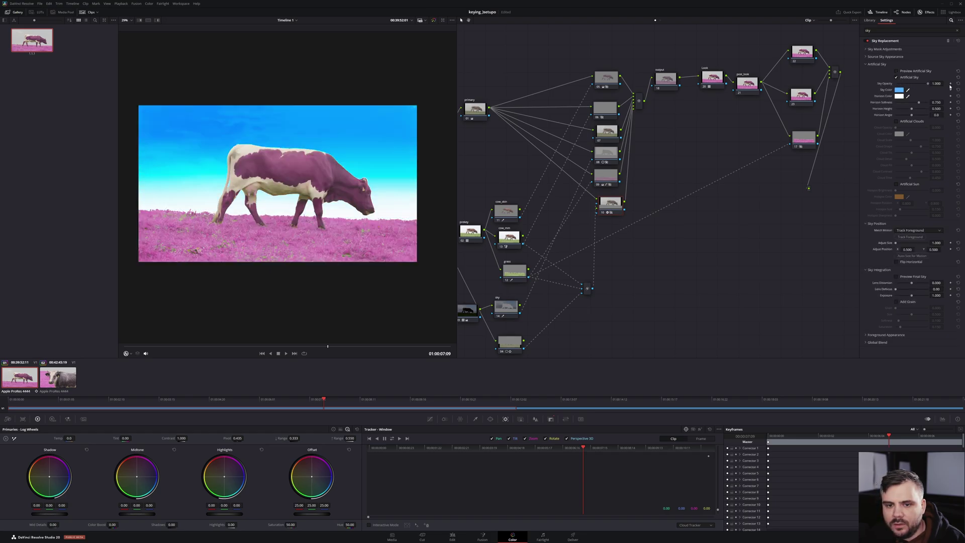
mouse_move(348, 351)
mouse_down()
mouse_move(160, 342)
mouse_move(342, 341)
mouse_move(333, 343)
mouse_up()
- Stack the cow, grass and sky key nodes in a compact column and move their source node and the Key Mixer closer to them
drag(596, 244, 650, 232)
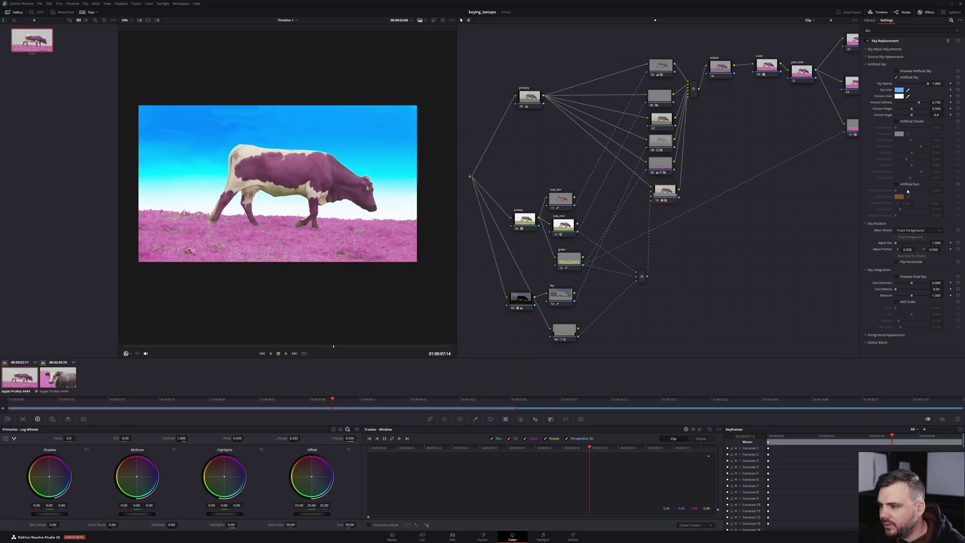
mouse_move(656, 252)
mouse_down()
mouse_move(638, 252)
mouse_move(662, 288)
mouse_move(679, 259)
mouse_move(670, 251)
mouse_move(657, 264)
mouse_move(639, 242)
mouse_move(640, 261)
mouse_move(668, 260)
mouse_up()
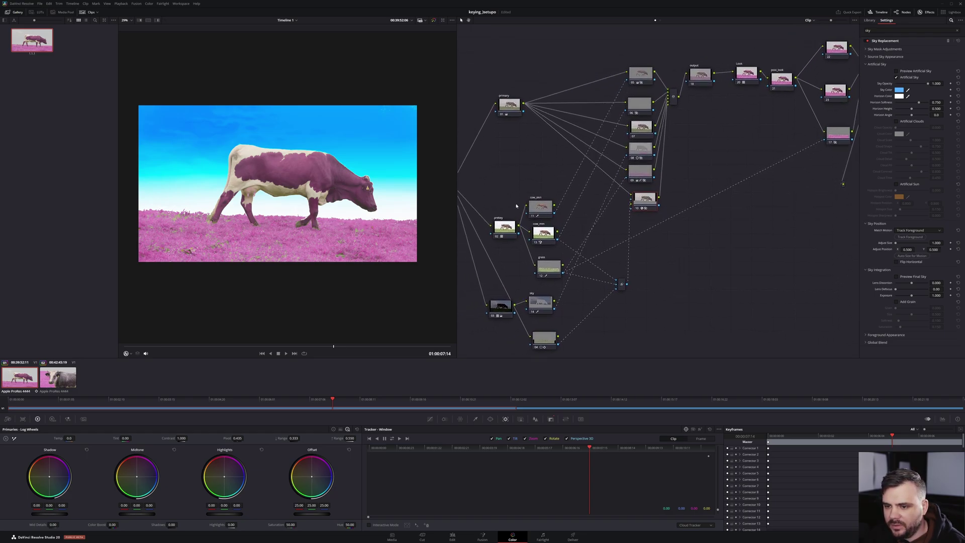
drag(627, 320, 641, 289)
drag(499, 164, 642, 341)
drag(584, 303, 588, 315)
drag(581, 260, 577, 282)
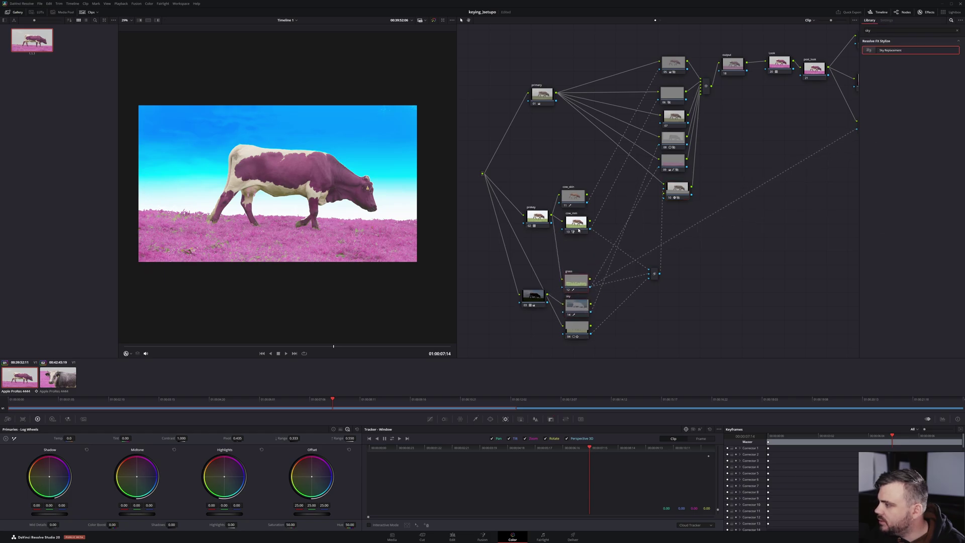
drag(576, 223, 576, 258)
drag(575, 198, 522, 252)
drag(653, 276, 627, 293)
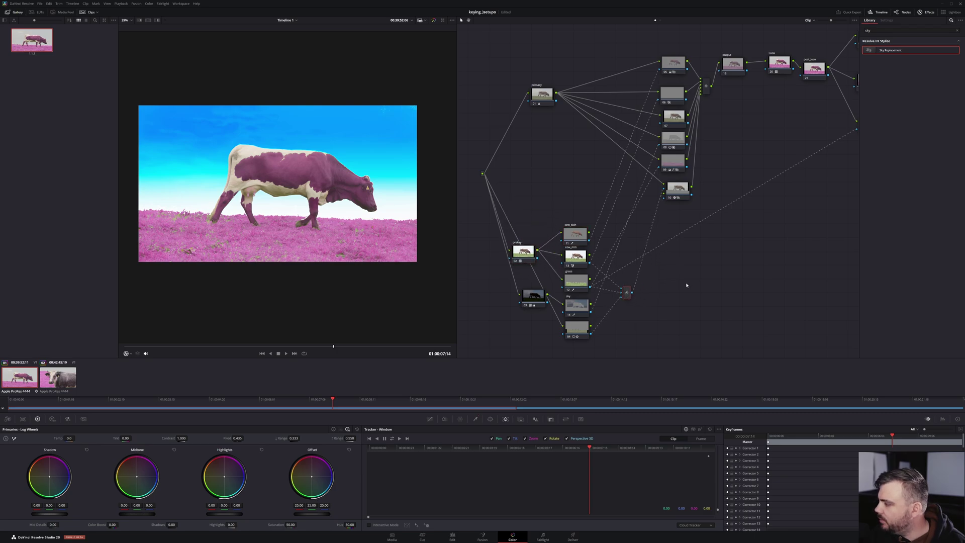